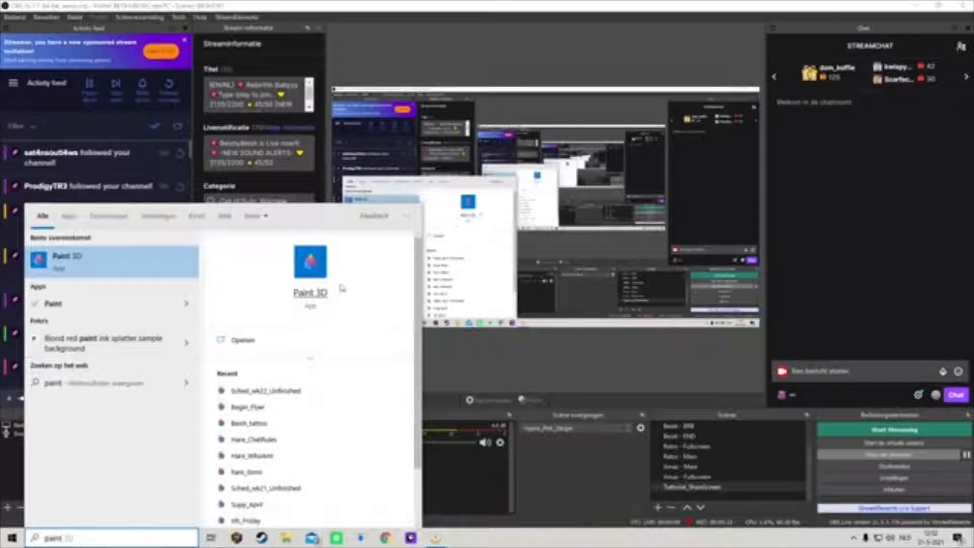
# Step: Open Paint 3D and create a new blank project
pyautogui.press('Return')
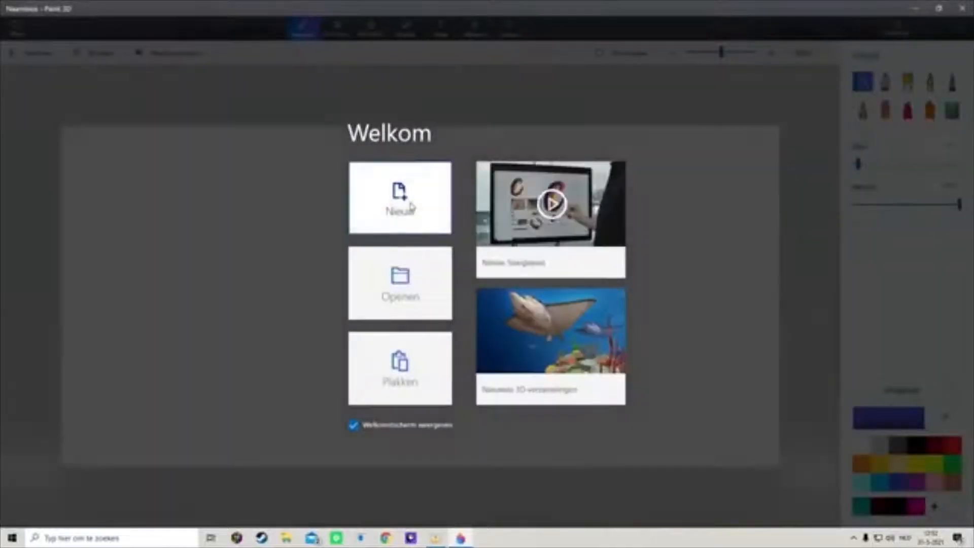
pyautogui.click(402, 197)
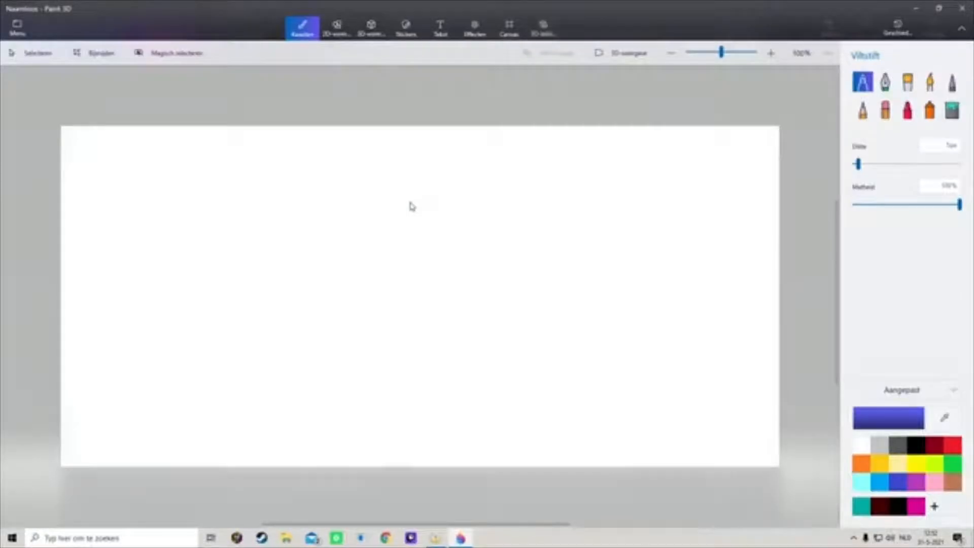
# Step: Resize the canvas to 112 px wide by 112 px high and make it transparent
pyautogui.click(510, 31)
pyautogui.click(876, 185)
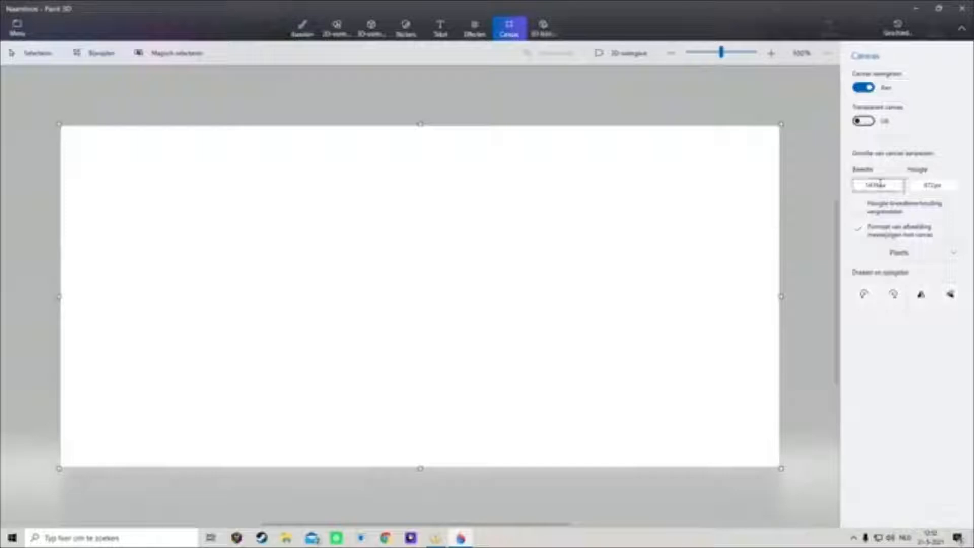
pyautogui.moveTo(866, 184); pyautogui.dragTo(876, 184)
pyautogui.write('1')
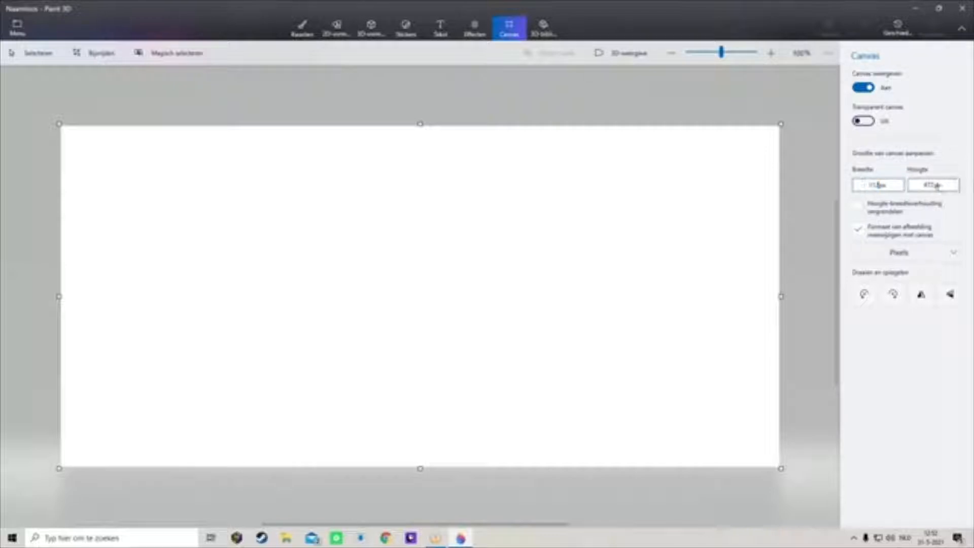
pyautogui.moveTo(935, 185); pyautogui.dragTo(926, 185)
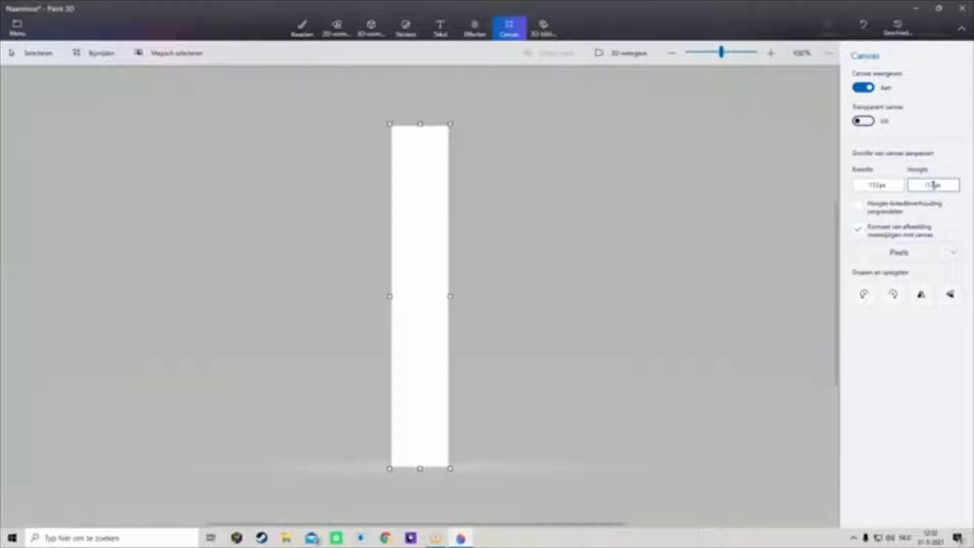
pyautogui.click(919, 343)
pyautogui.scroll(5, 426, 283)
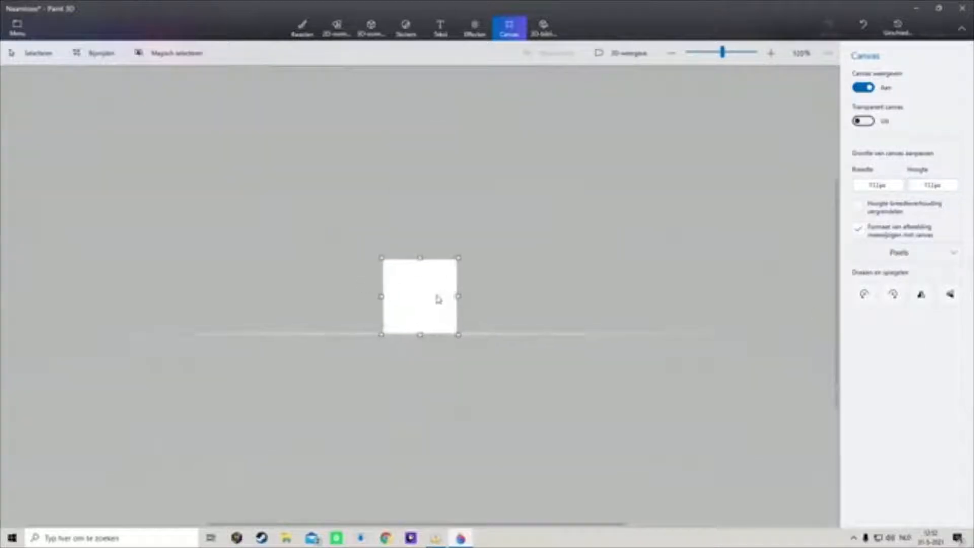
pyautogui.scroll(2, 426, 297)
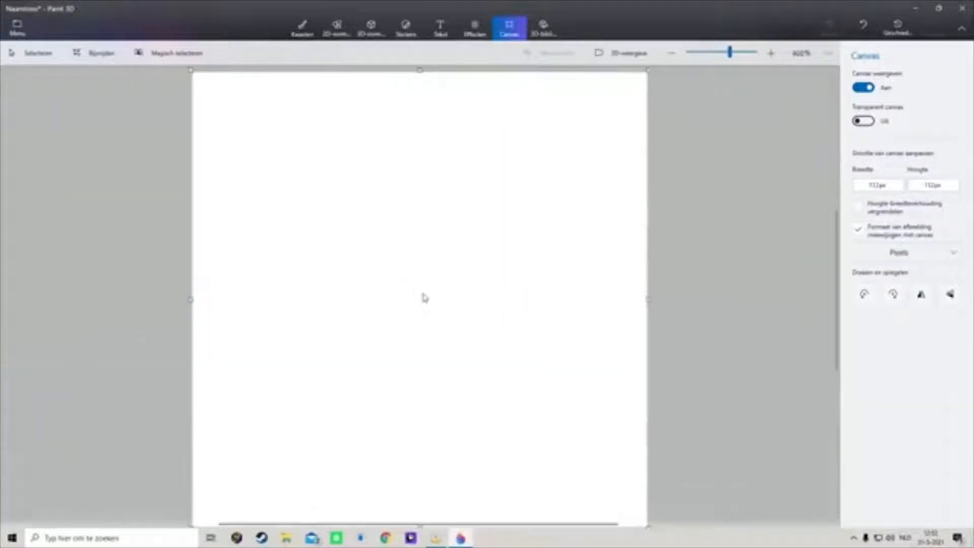
pyautogui.scroll(-1, 425, 298)
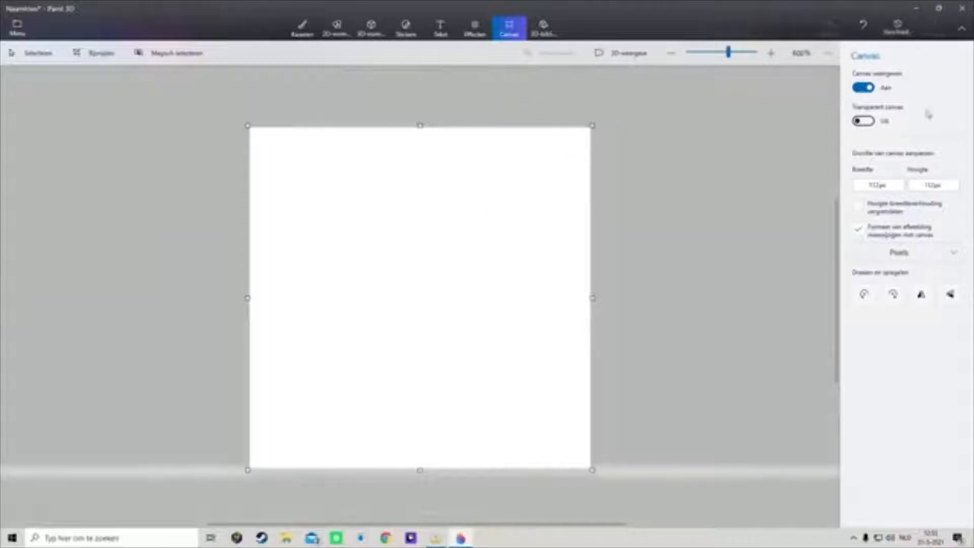
pyautogui.click(858, 120)
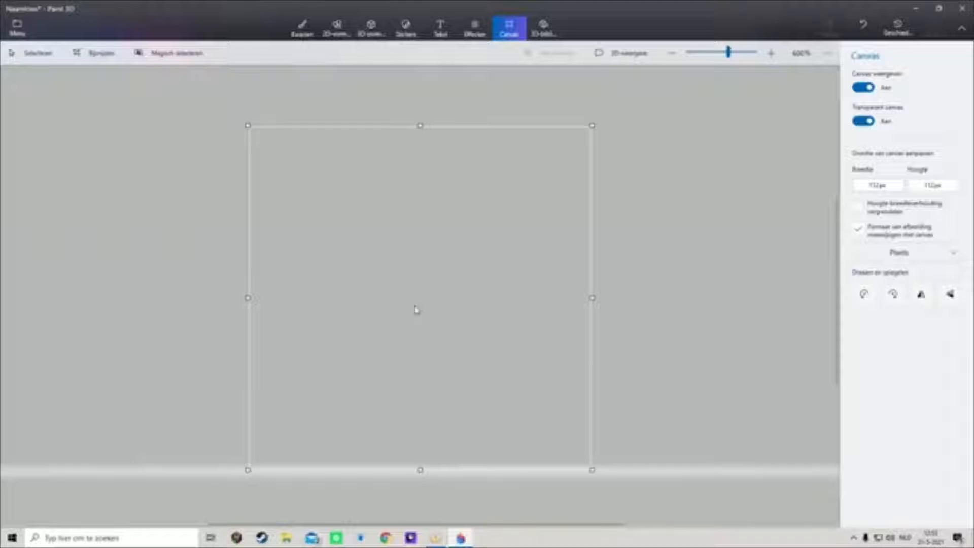
# Step: Set up 3D text in the Impact font at size 28, coloured white and bold
pyautogui.click(440, 29)
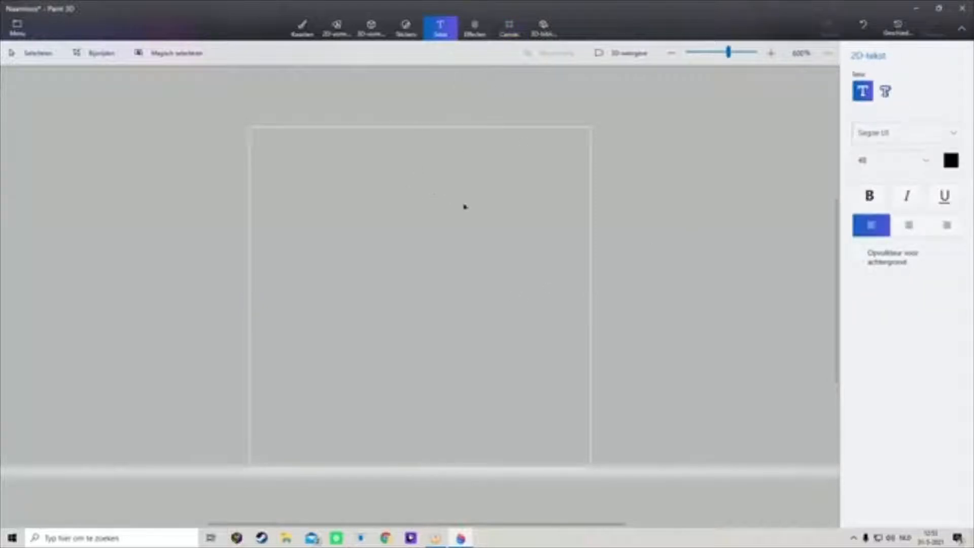
pyautogui.click(885, 92)
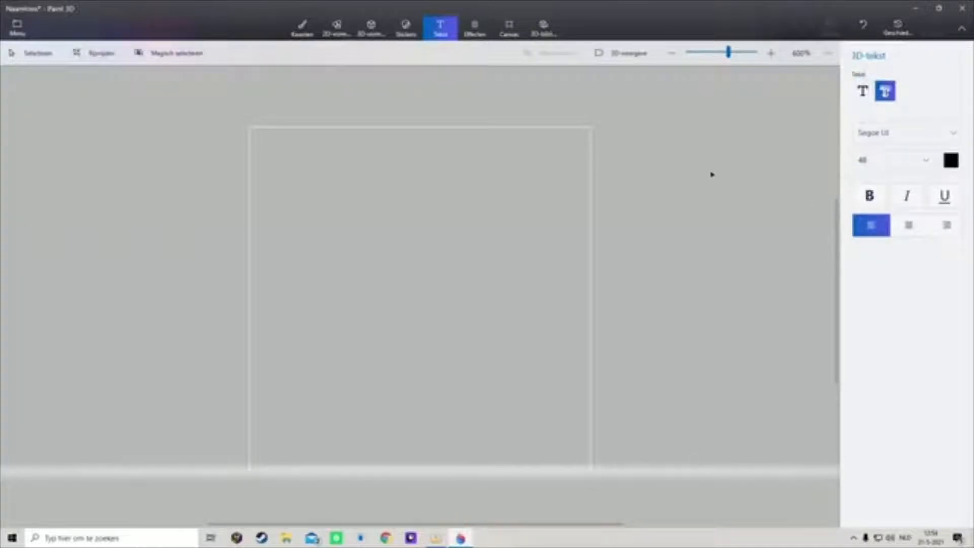
pyautogui.click(892, 134)
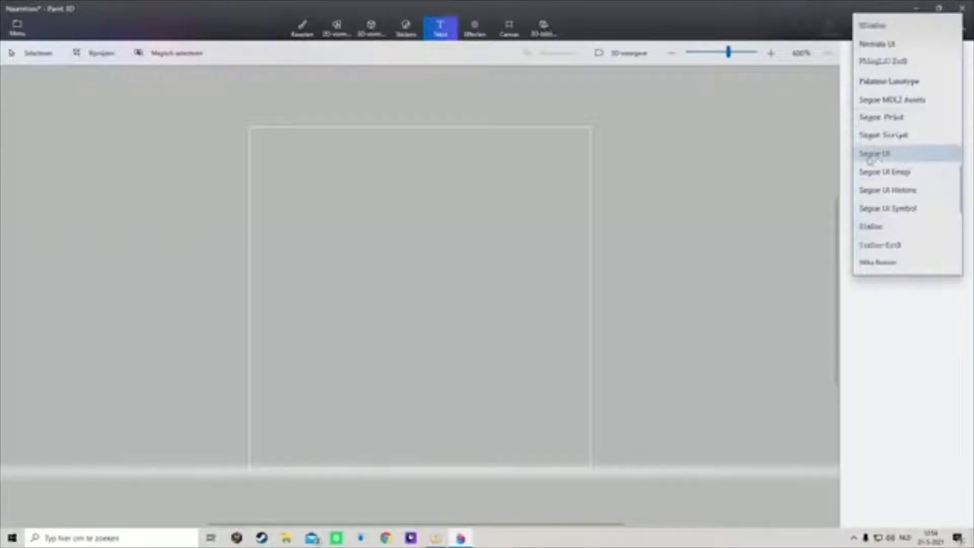
pyautogui.scroll(7, 896, 169)
pyautogui.scroll(4, 895, 169)
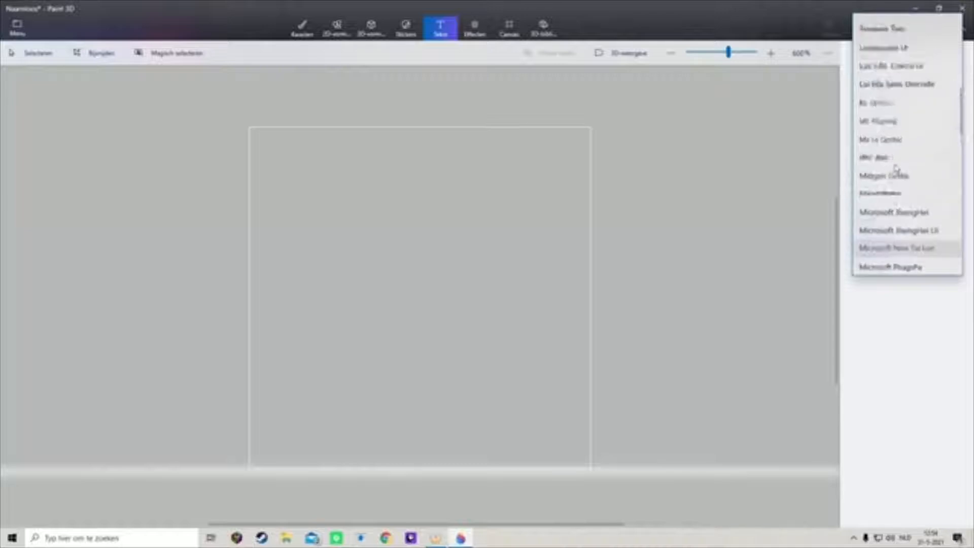
pyautogui.click(896, 169)
pyautogui.click(907, 166)
pyautogui.click(912, 163)
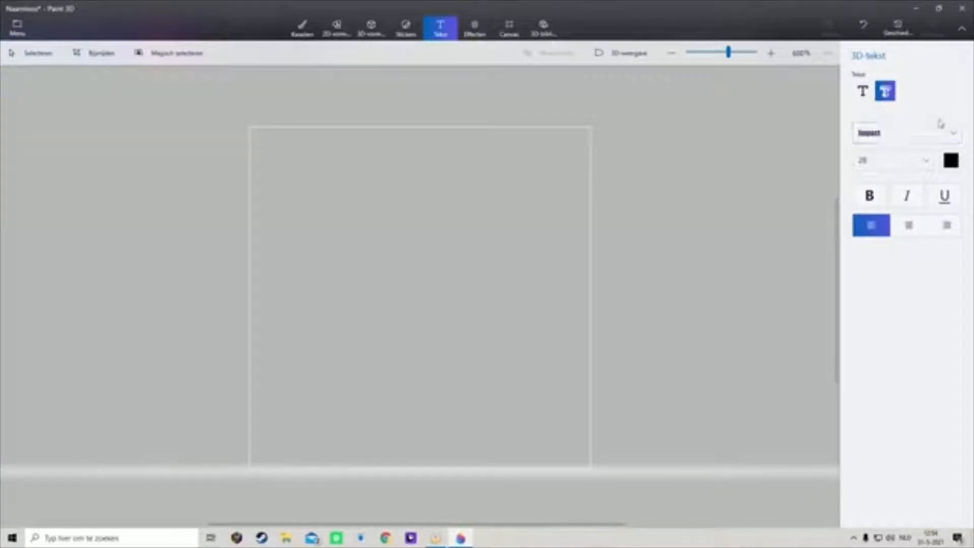
pyautogui.click(955, 161)
pyautogui.click(852, 197)
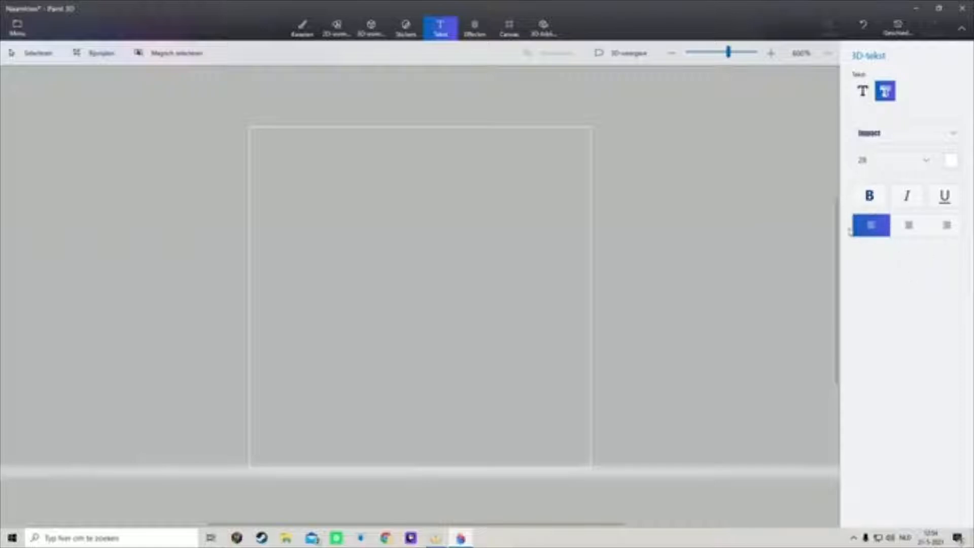
pyautogui.click(872, 199)
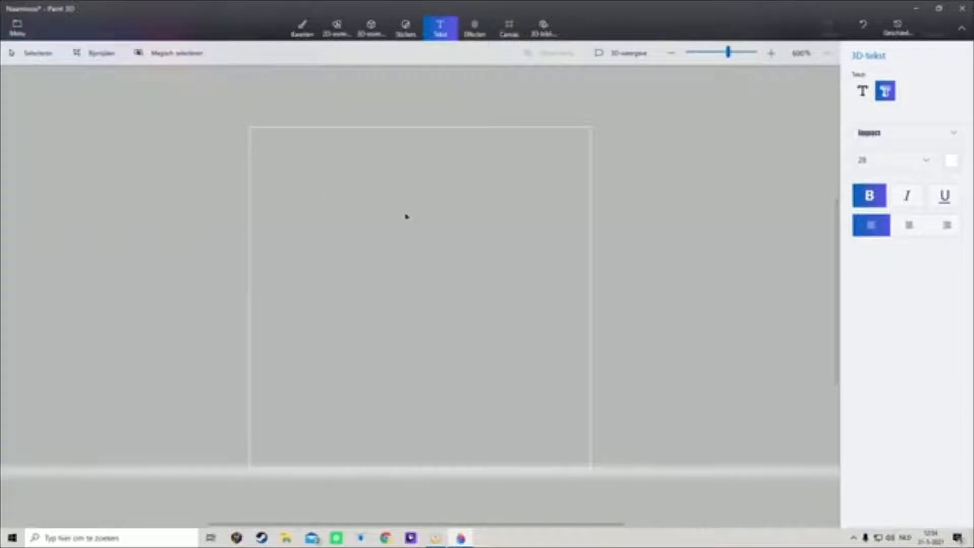
# Step: Insert a 3D text box near the canvas's centre and enter "sheesh" in lowercase
pyautogui.click(405, 217)
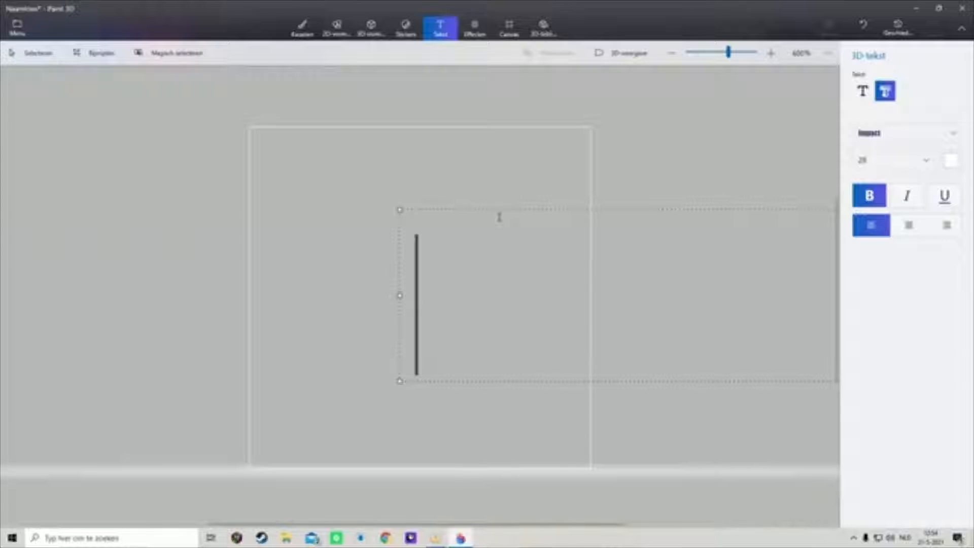
pyautogui.write('sheee')
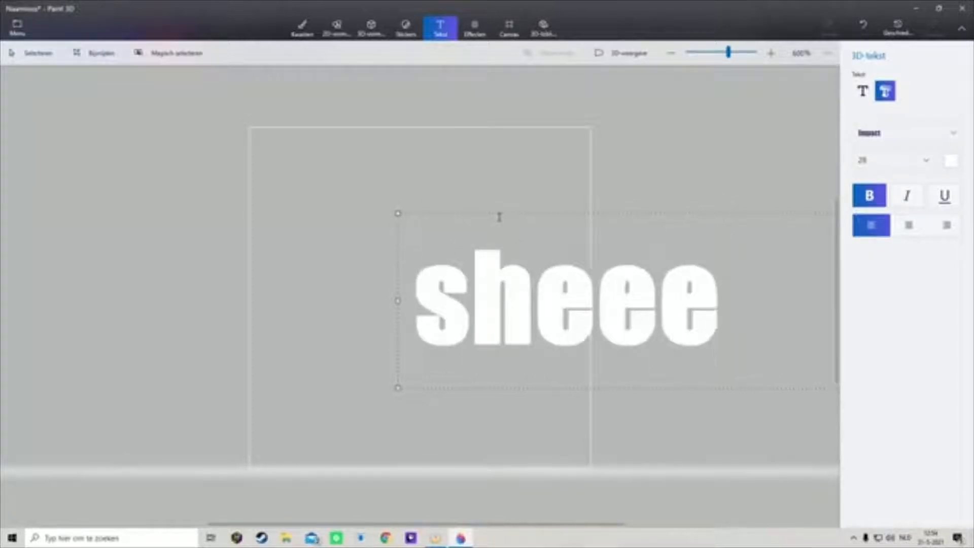
pyautogui.write('es')
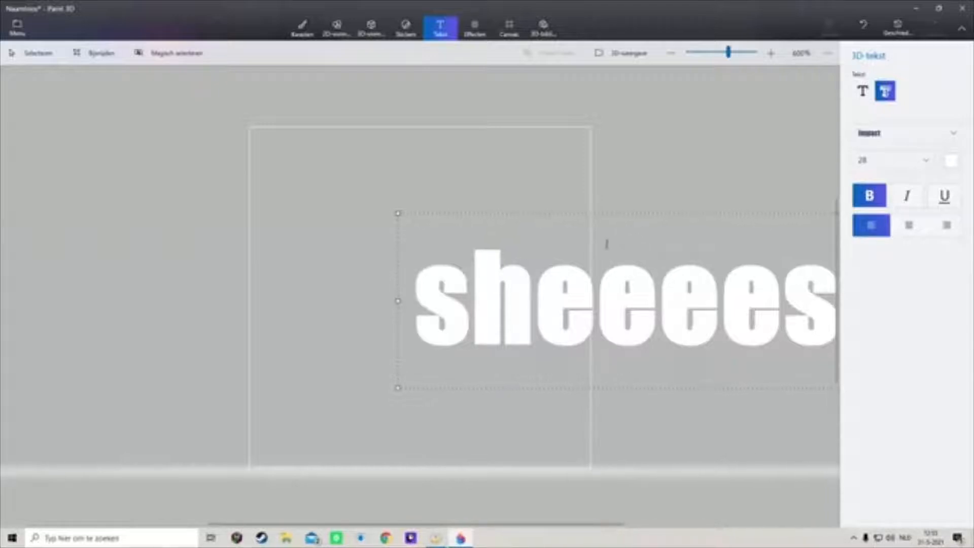
pyautogui.press('BackSpace')
pyautogui.press('BackSpace')
pyautogui.press('BackSpace')
pyautogui.press('BackSpace')
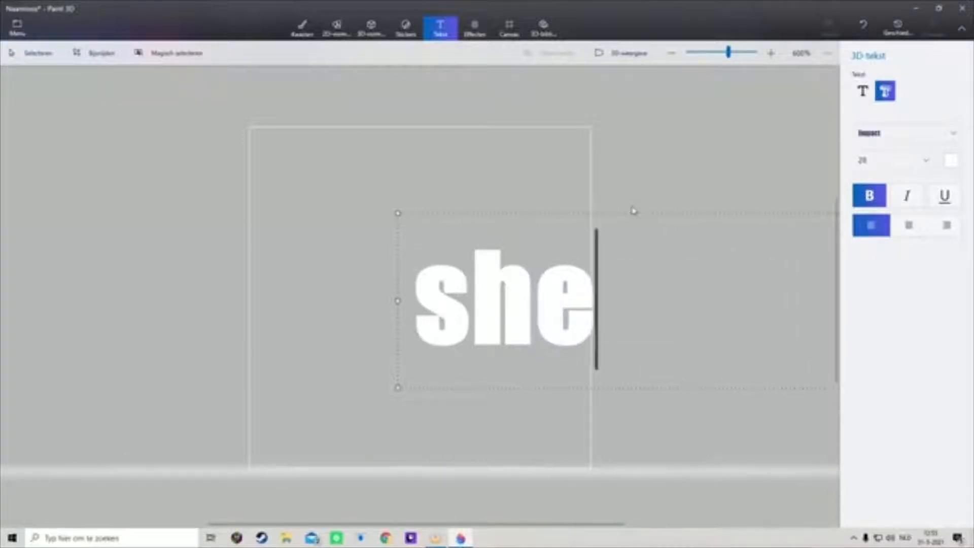
pyautogui.write('esh')
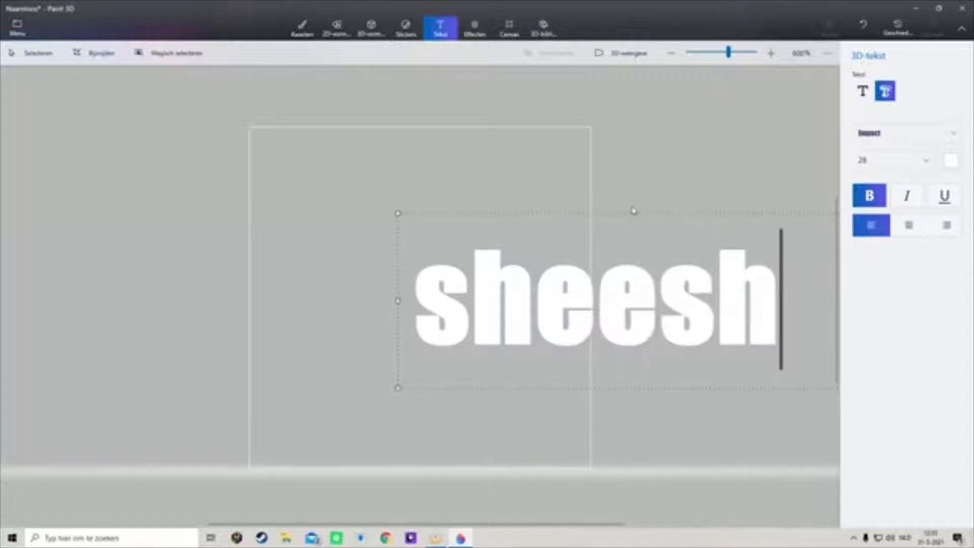
# Step: Replace the lowercase text in the box with "SHE" in capitals
pyautogui.press('BackSpace')
pyautogui.press('BackSpace')
pyautogui.press('BackSpace')
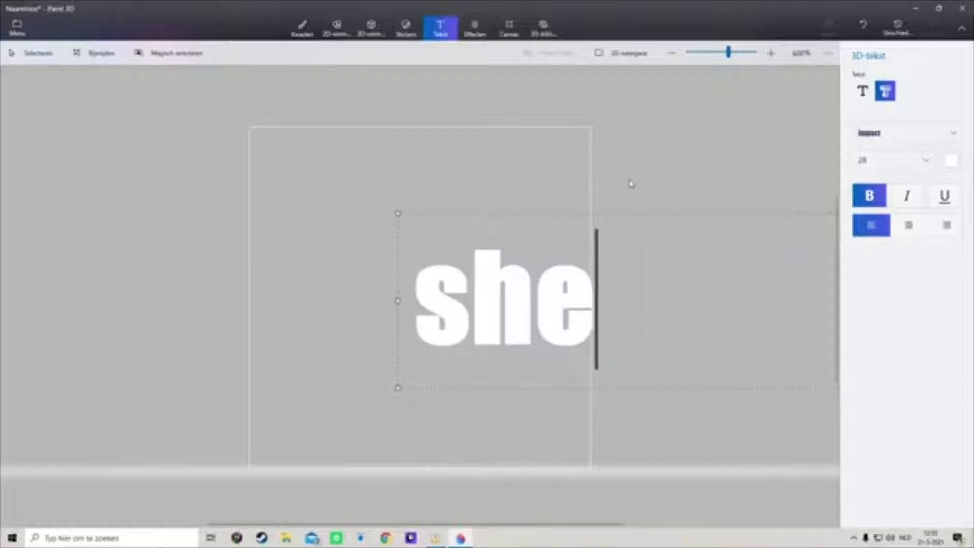
pyautogui.press('BackSpace')
pyautogui.press('BackSpace')
pyautogui.press('BackSpace')
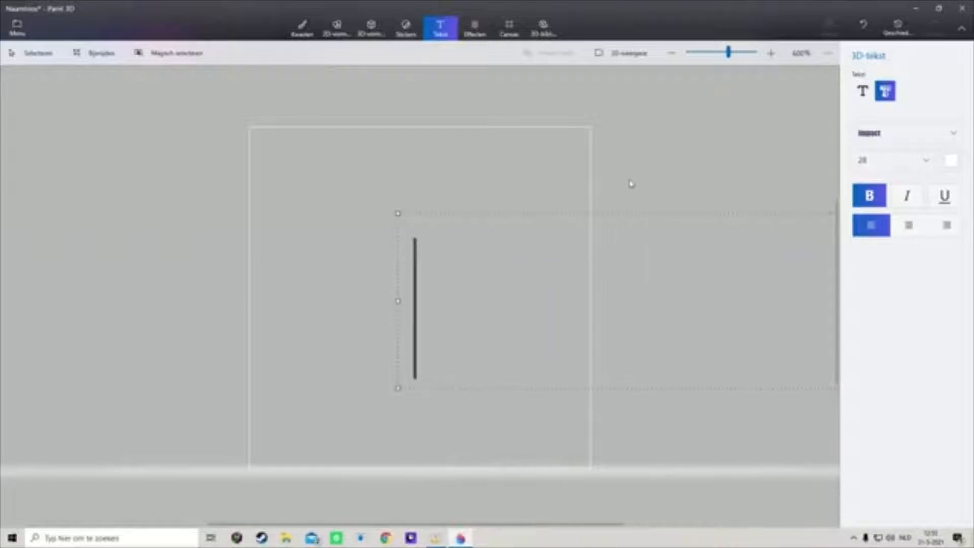
pyautogui.write('SHE')
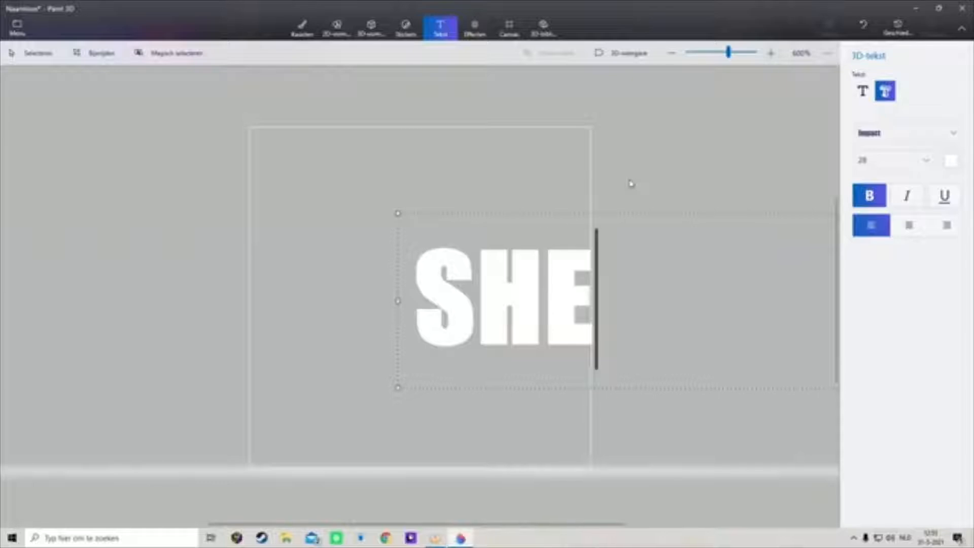
# Step: Enlarge the bold SHE text to span the canvas width, move it lower and stretch it taller
pyautogui.click(683, 182)
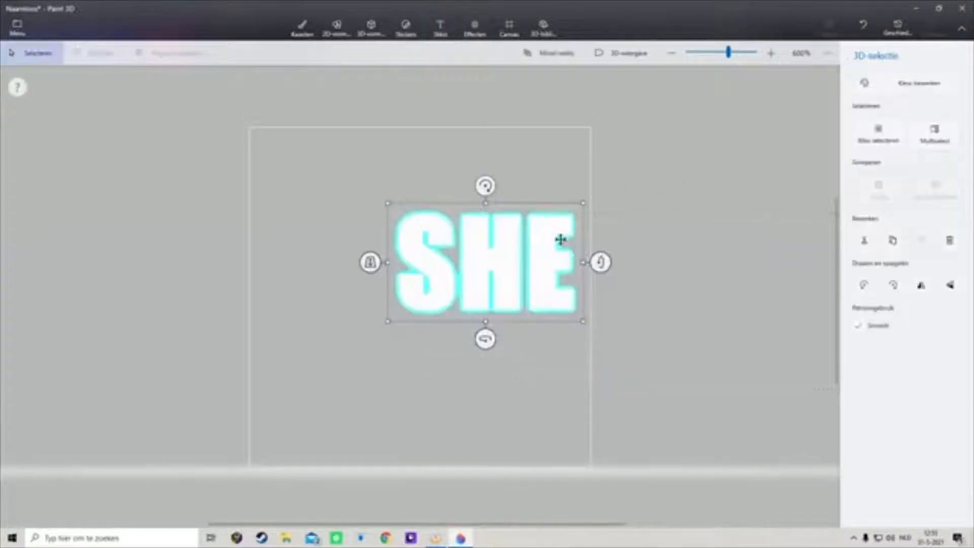
pyautogui.moveTo(433, 253); pyautogui.dragTo(396, 261)
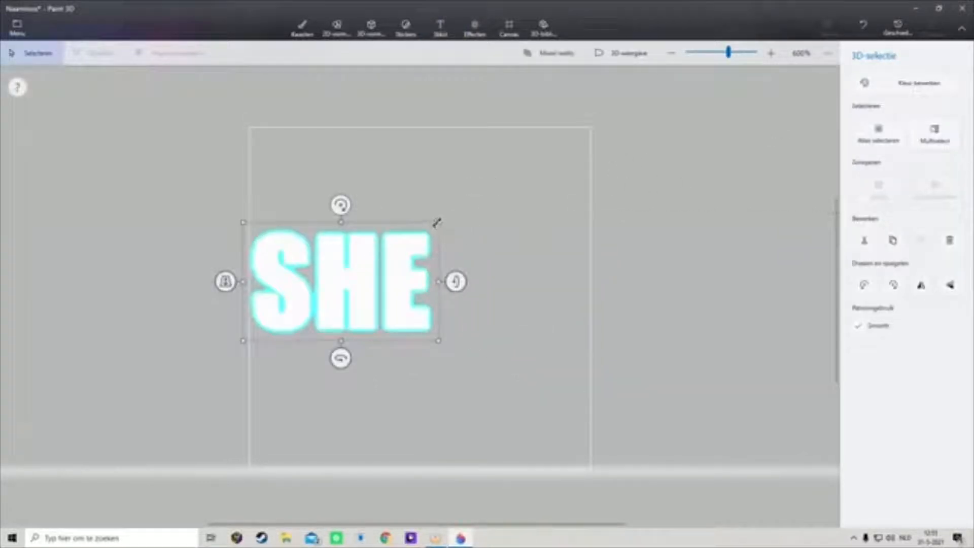
pyautogui.moveTo(357, 272); pyautogui.dragTo(358, 295)
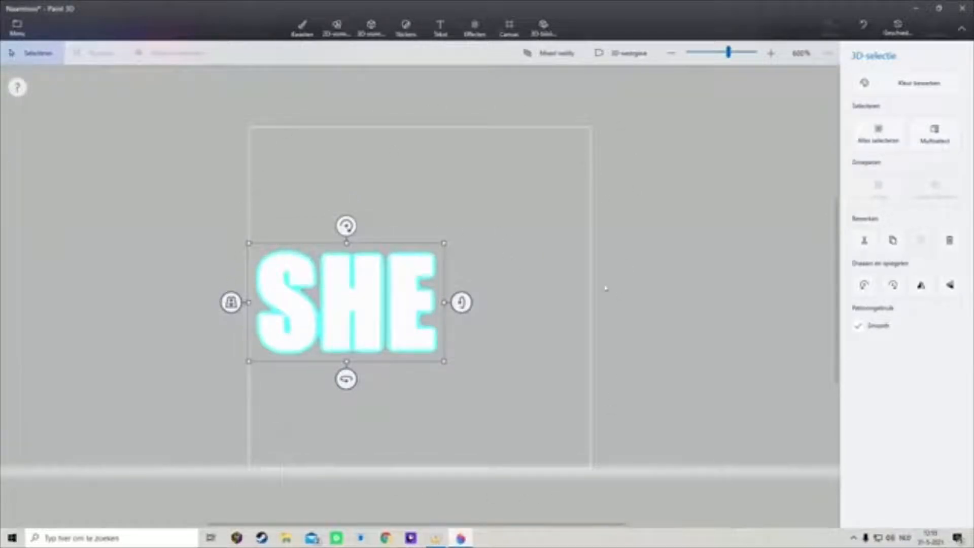
pyautogui.moveTo(444, 243); pyautogui.dragTo(599, 156)
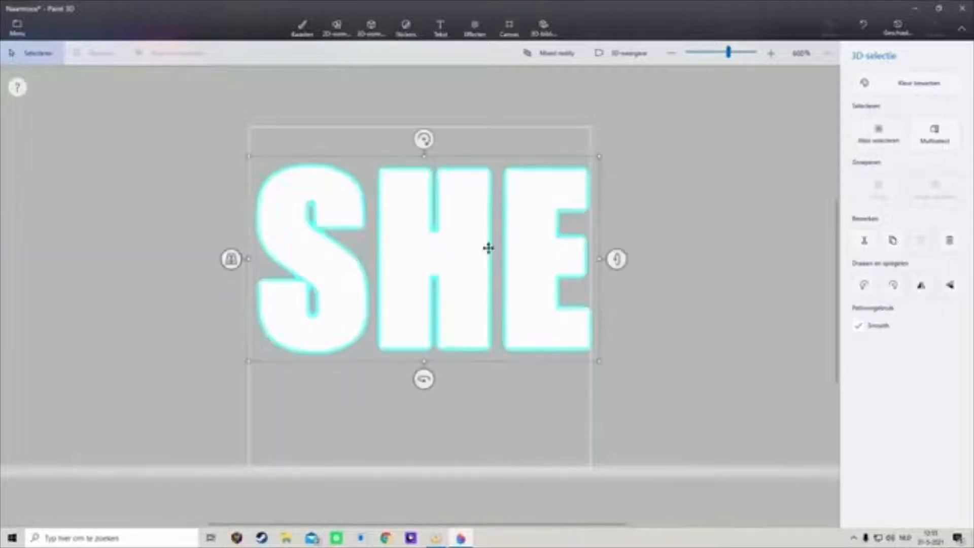
pyautogui.moveTo(489, 248); pyautogui.dragTo(455, 313)
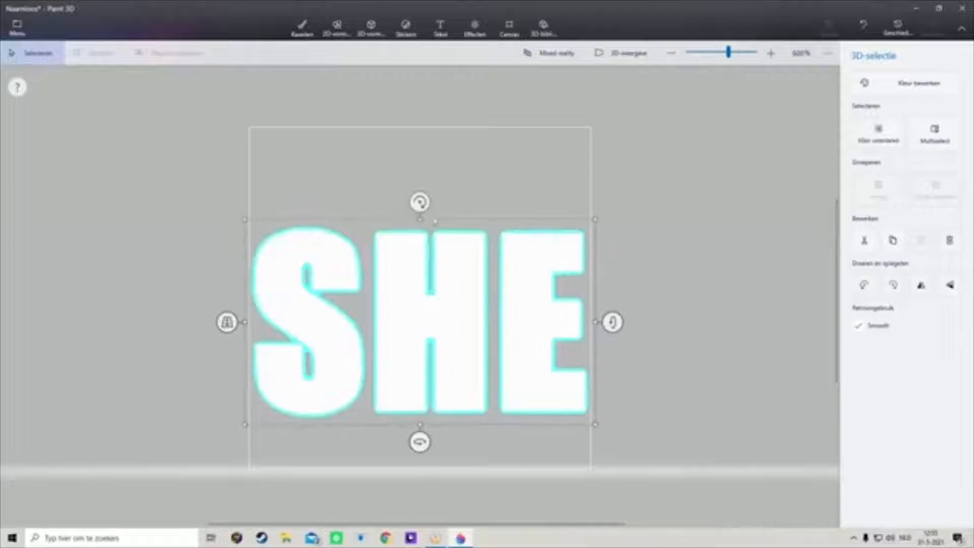
pyautogui.moveTo(419, 220); pyautogui.dragTo(417, 161)
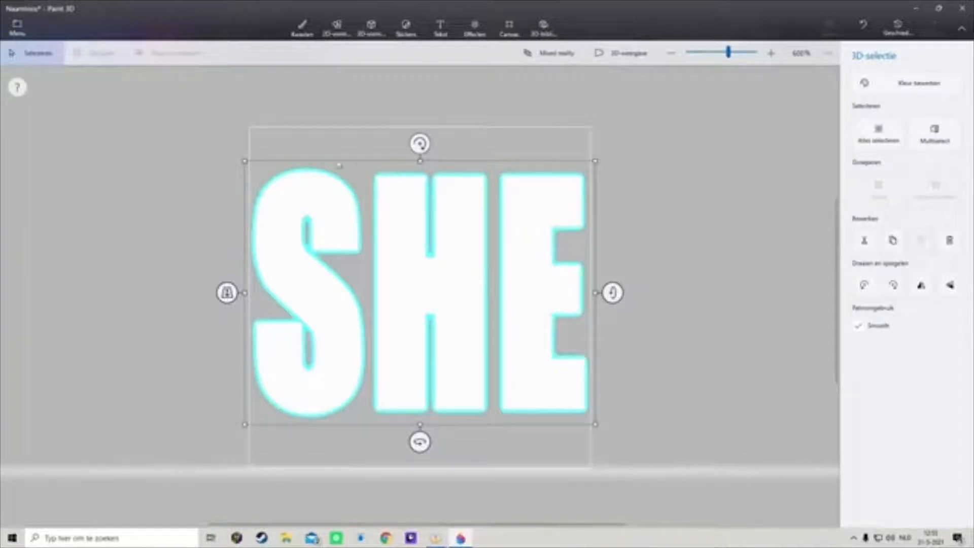
# Step: Replace the stretched bold SHE text with non-bold 3D text "SHE" placed against the canvas's left edge
pyautogui.click(949, 240)
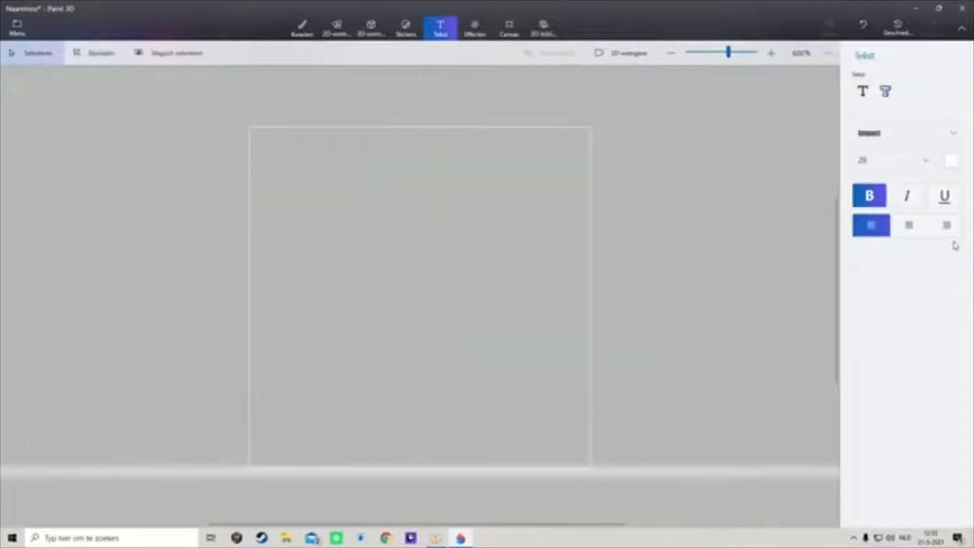
pyautogui.click(884, 85)
pyautogui.click(871, 199)
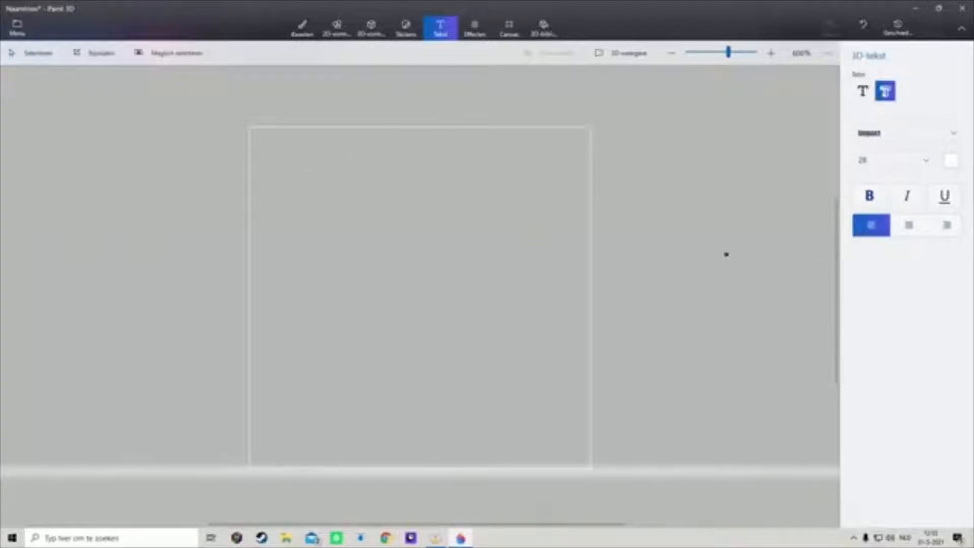
pyautogui.click(303, 262)
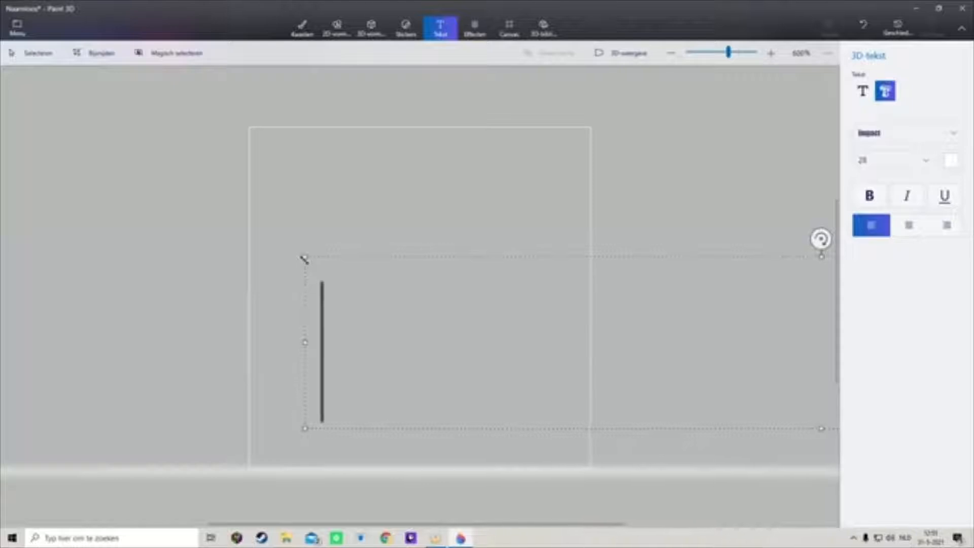
pyautogui.write('SHE')
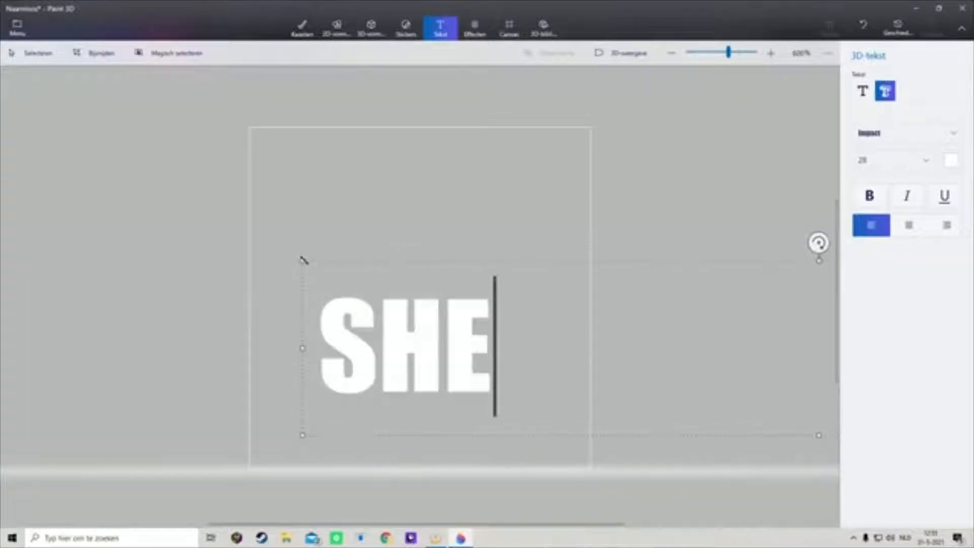
pyautogui.click(637, 199)
pyautogui.moveTo(385, 303); pyautogui.dragTo(341, 285)
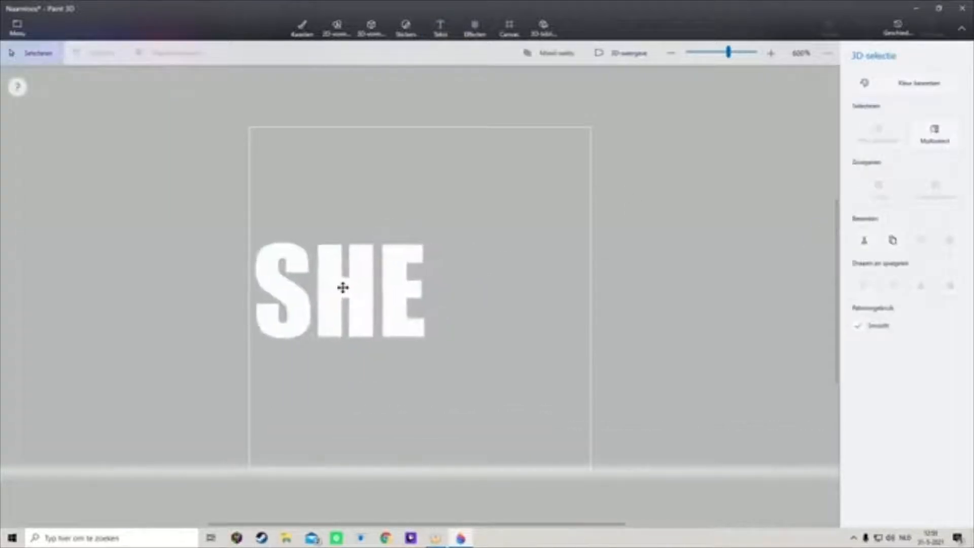
# Step: Enlarge the 3D SHE text to the canvas's width, move it down and stretch it taller to nearly fill the canvas
pyautogui.moveTo(432, 233); pyautogui.dragTo(581, 120)
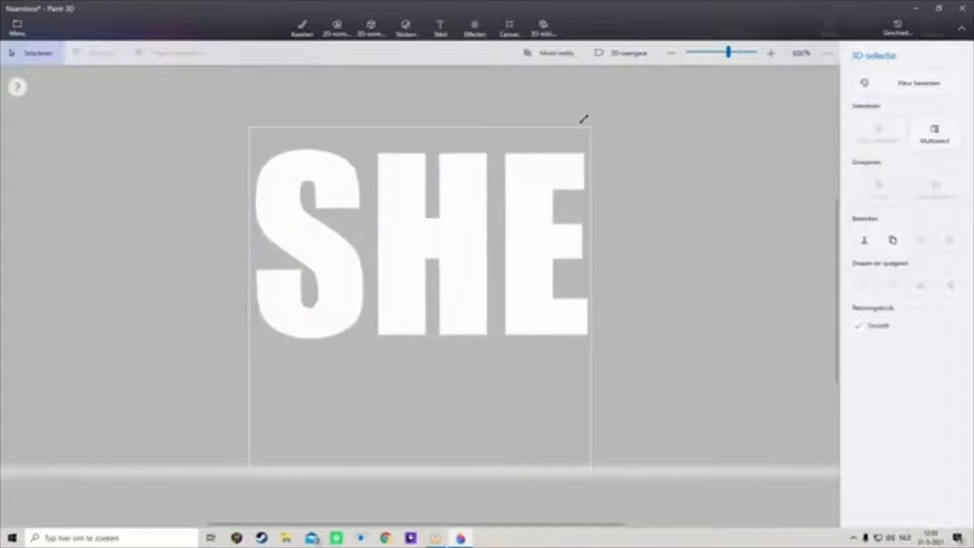
pyautogui.moveTo(493, 242); pyautogui.dragTo(489, 257)
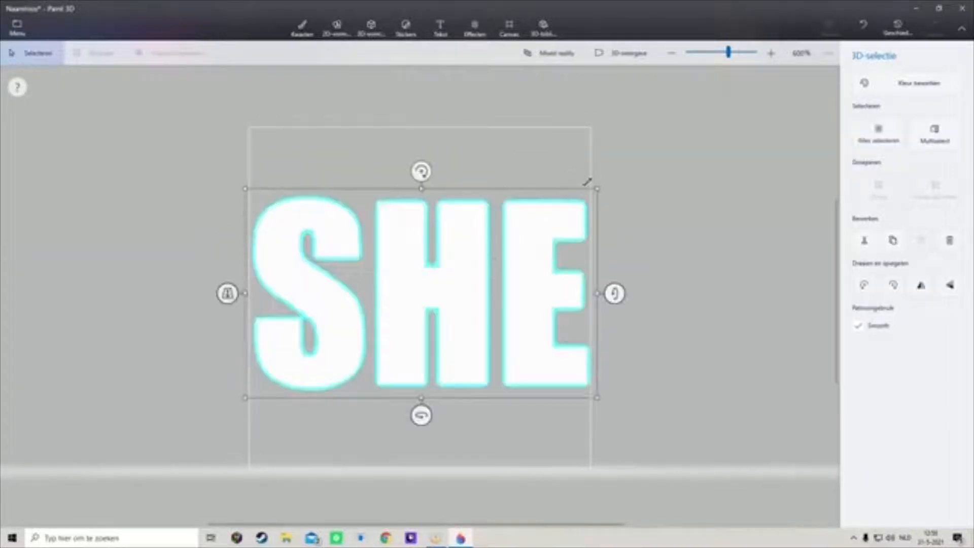
pyautogui.moveTo(424, 189); pyautogui.dragTo(419, 237)
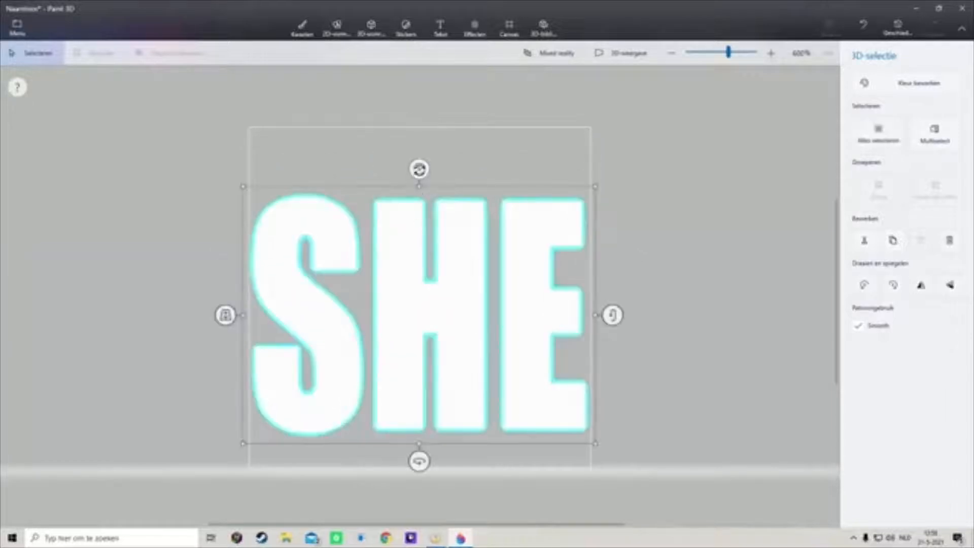
pyautogui.moveTo(418, 188); pyautogui.dragTo(427, 146)
# Step: Tilt the SHE text about its horizontal axis to expose the letters' undersides, keeping it fitted within the canvas width
pyautogui.moveTo(597, 294); pyautogui.dragTo(600, 294)
pyautogui.moveTo(326, 272); pyautogui.dragTo(323, 277)
pyautogui.moveTo(599, 299)
pyautogui.mouseDown()
pyautogui.moveTo(617, 300)
pyautogui.moveTo(618, 310)
pyautogui.moveTo(618, 256)
pyautogui.moveTo(617, 321)
pyautogui.moveTo(615, 265)
pyautogui.mouseUp()
pyautogui.click(691, 246)
pyautogui.click(414, 227)
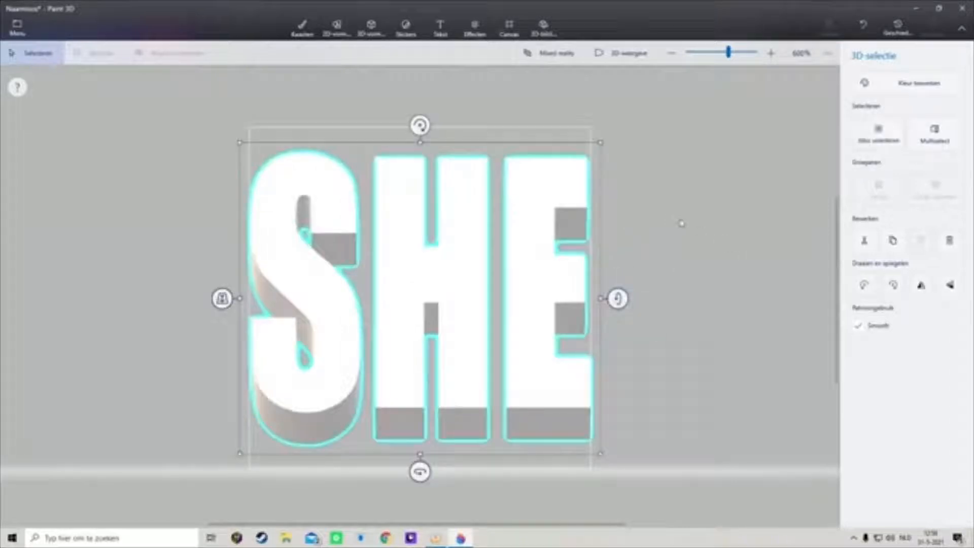
pyautogui.click(678, 209)
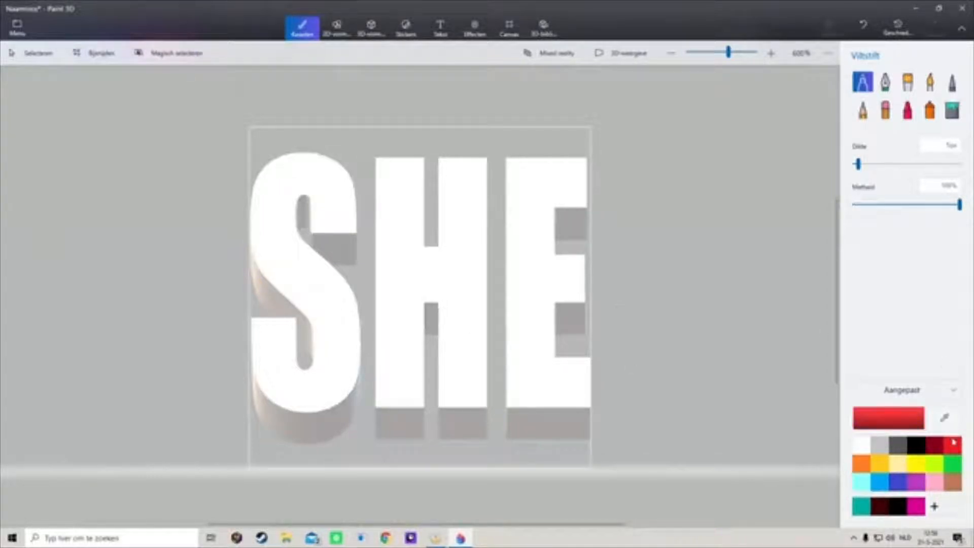
# Step: Fill the letters S, H and E with dark red
pyautogui.click(937, 447)
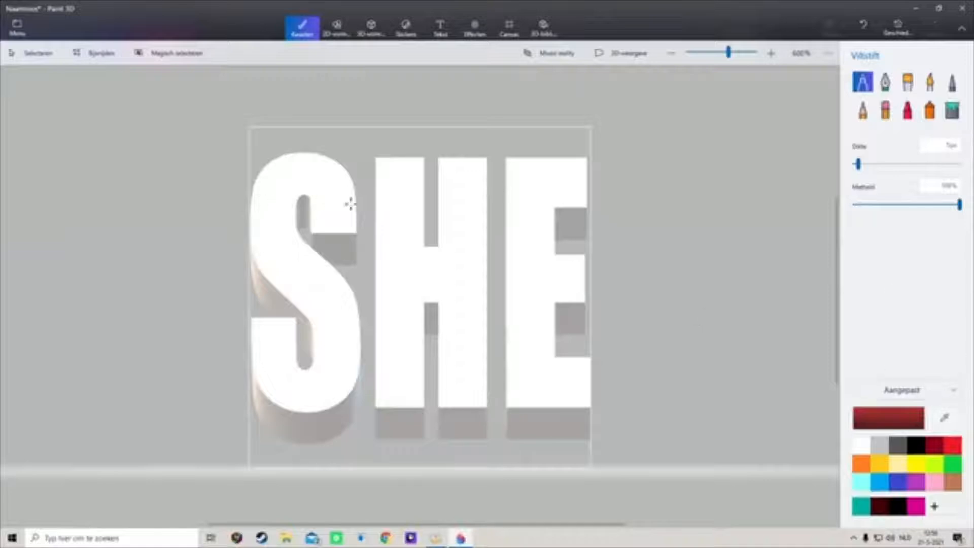
pyautogui.click(952, 110)
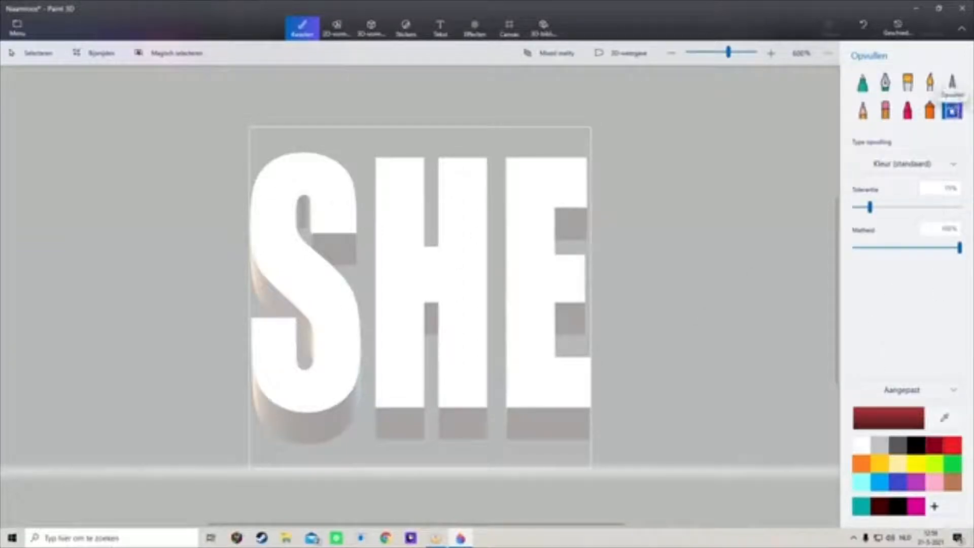
pyautogui.click(333, 191)
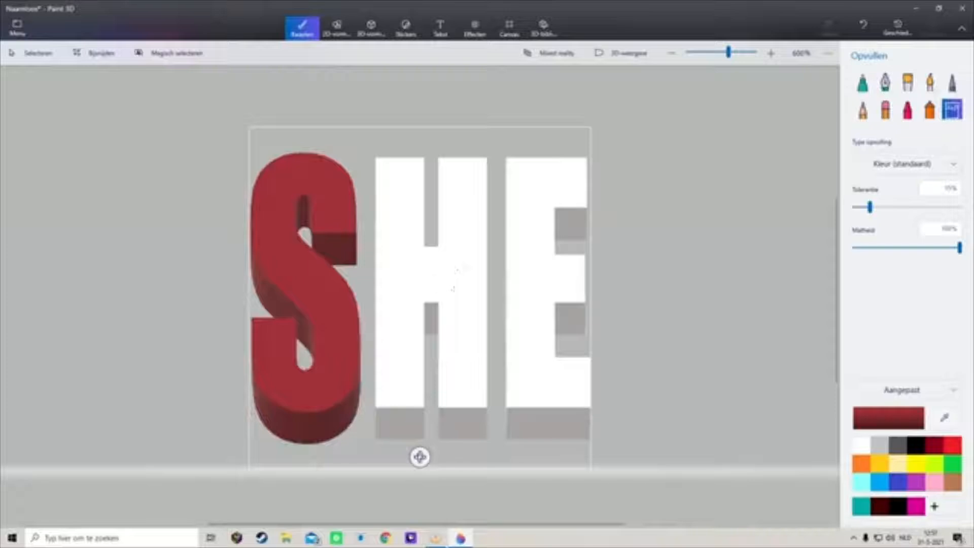
pyautogui.click(457, 286)
pyautogui.click(538, 269)
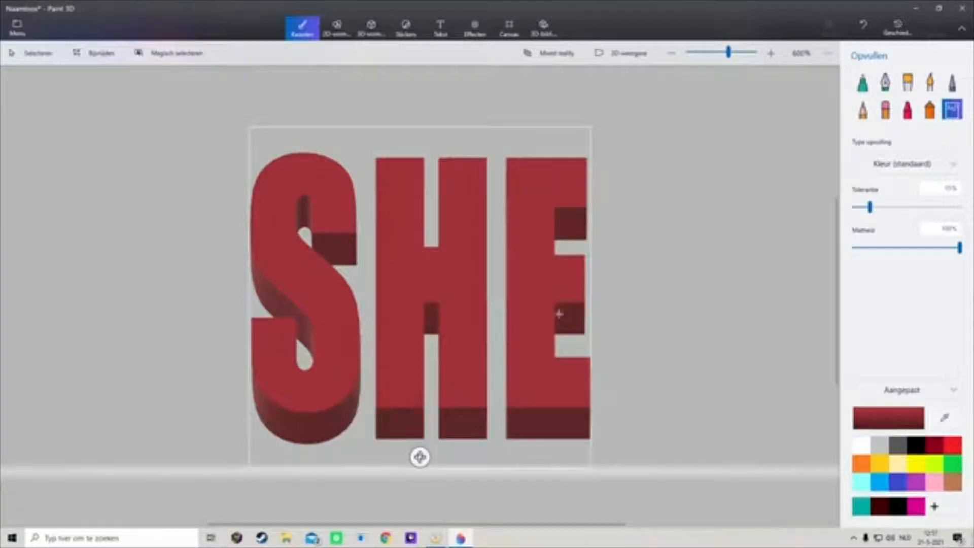
# Step: Spray white highlights along the lower ends of all three letters with a spray can about 47 px thick
pyautogui.click(931, 110)
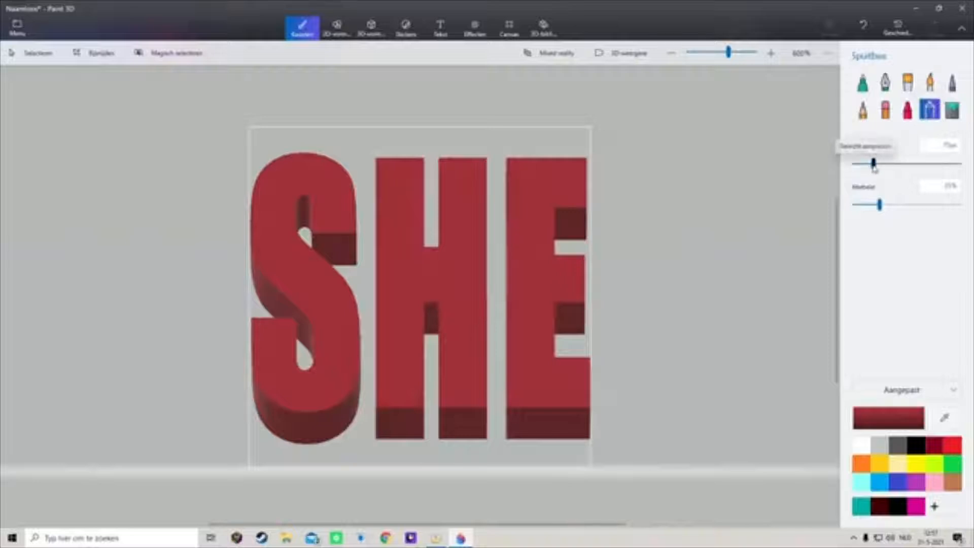
pyautogui.moveTo(873, 165); pyautogui.dragTo(862, 164)
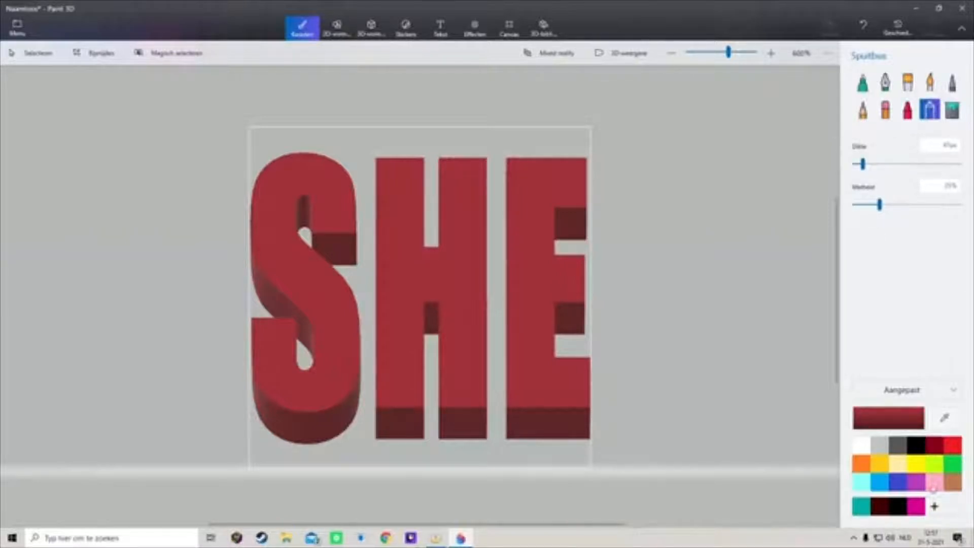
pyautogui.click(861, 446)
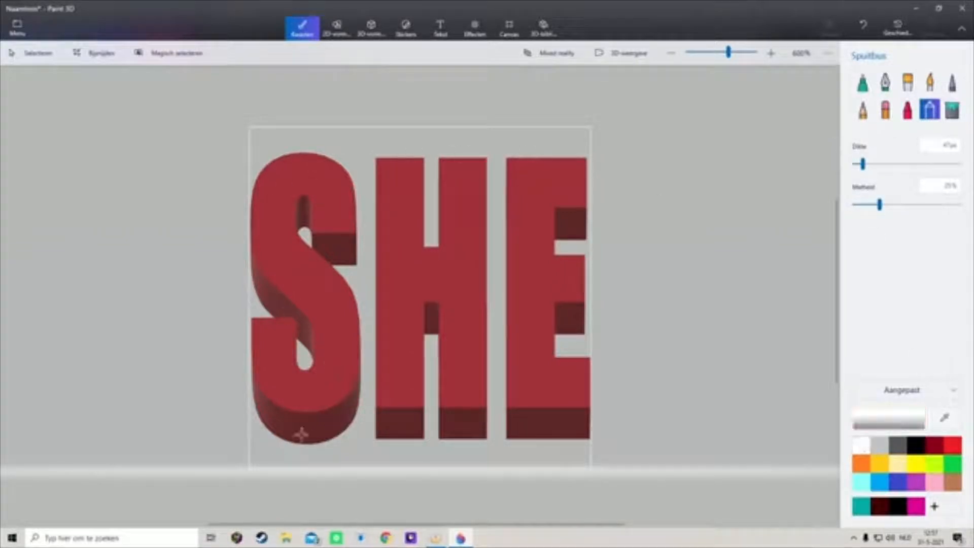
pyautogui.moveTo(273, 412)
pyautogui.mouseDown()
pyautogui.moveTo(465, 413)
pyautogui.moveTo(455, 418)
pyautogui.moveTo(583, 396)
pyautogui.mouseUp()
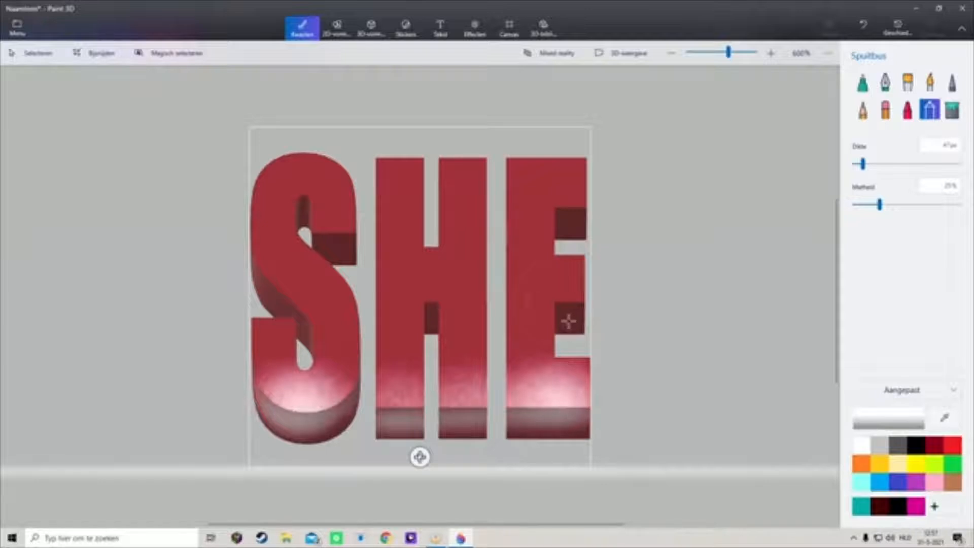
# Step: Spray white highlights around the inner notches of the E, the H's crossbar and the upper opening of the S
pyautogui.moveTo(568, 321); pyautogui.dragTo(569, 319)
pyautogui.moveTo(563, 220); pyautogui.dragTo(565, 220)
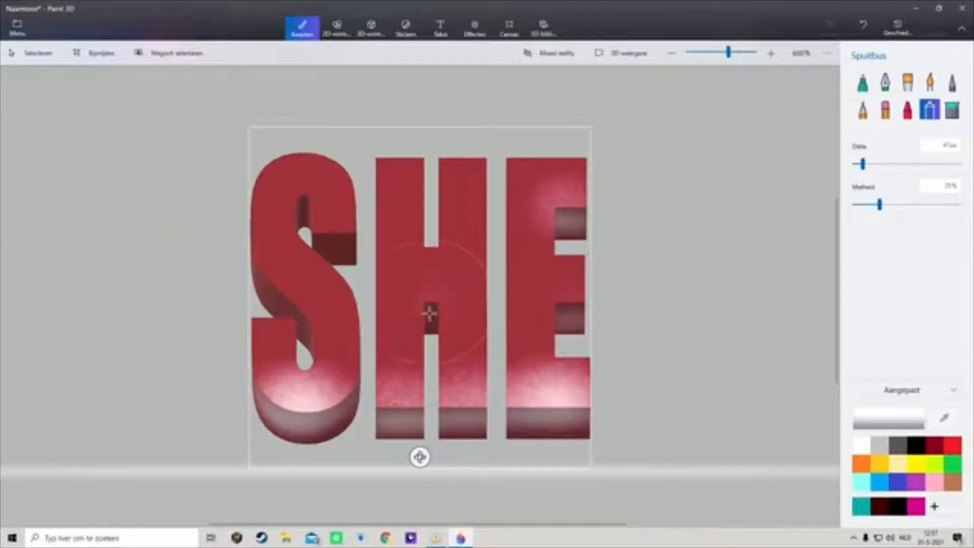
pyautogui.moveTo(429, 314); pyautogui.dragTo(431, 311)
pyautogui.moveTo(337, 248)
pyautogui.mouseDown()
pyautogui.moveTo(298, 211)
pyautogui.moveTo(309, 219)
pyautogui.mouseUp()
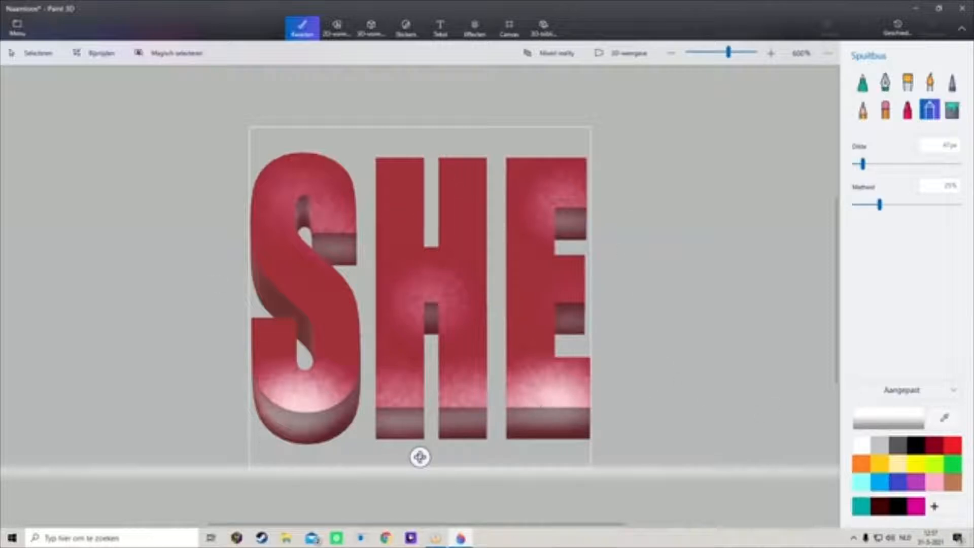
# Step: Strengthen the white highlights with a second spray pass over the letters' lower ends and inner notches
pyautogui.moveTo(295, 407); pyautogui.dragTo(320, 426)
pyautogui.moveTo(399, 409)
pyautogui.mouseDown()
pyautogui.moveTo(405, 386)
pyautogui.moveTo(462, 381)
pyautogui.moveTo(512, 406)
pyautogui.moveTo(574, 406)
pyautogui.moveTo(560, 284)
pyautogui.moveTo(568, 218)
pyautogui.mouseUp()
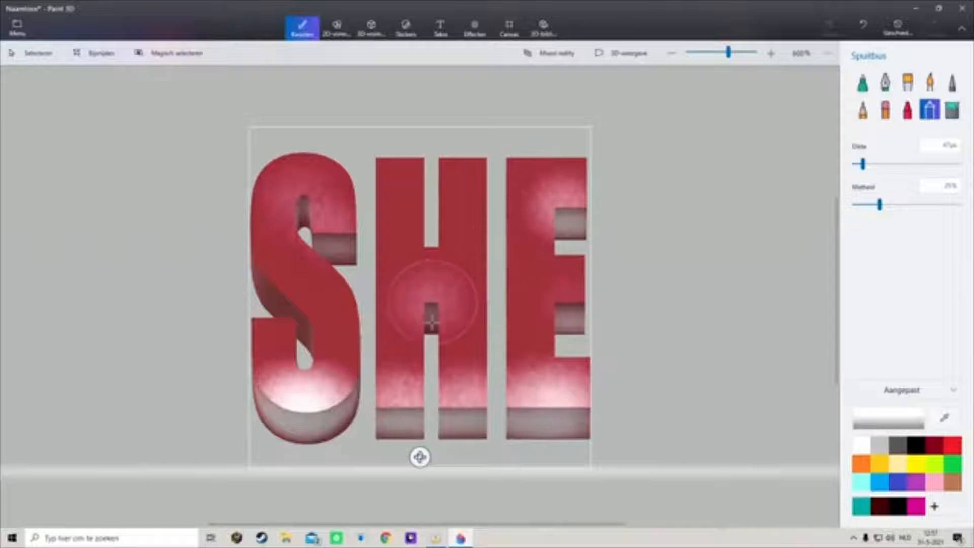
pyautogui.moveTo(431, 320); pyautogui.dragTo(431, 312)
pyautogui.moveTo(304, 223)
pyautogui.mouseDown()
pyautogui.moveTo(315, 213)
pyautogui.moveTo(322, 226)
pyautogui.moveTo(302, 219)
pyautogui.mouseUp()
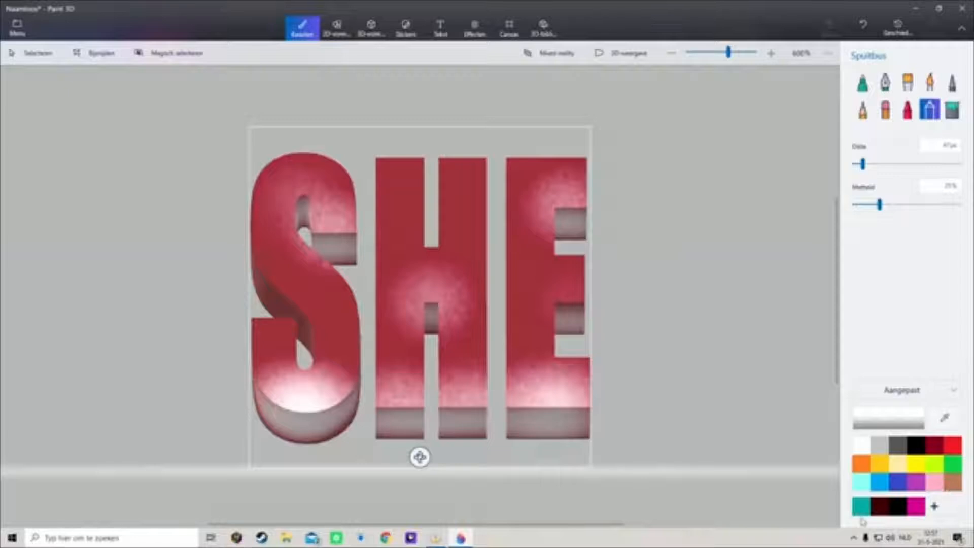
# Step: Mix a muted darker shade of the dark red as the spray colour
pyautogui.click(885, 508)
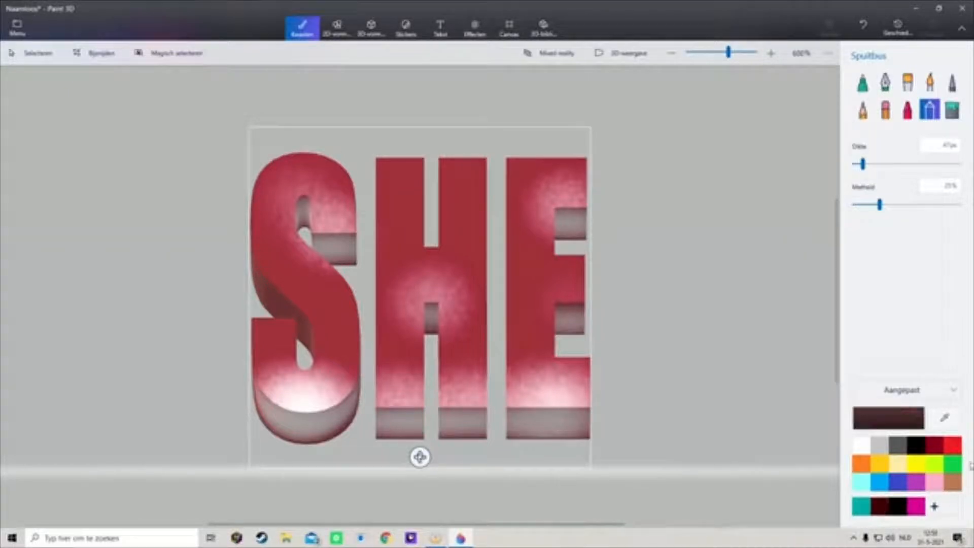
pyautogui.click(937, 446)
pyautogui.click(888, 417)
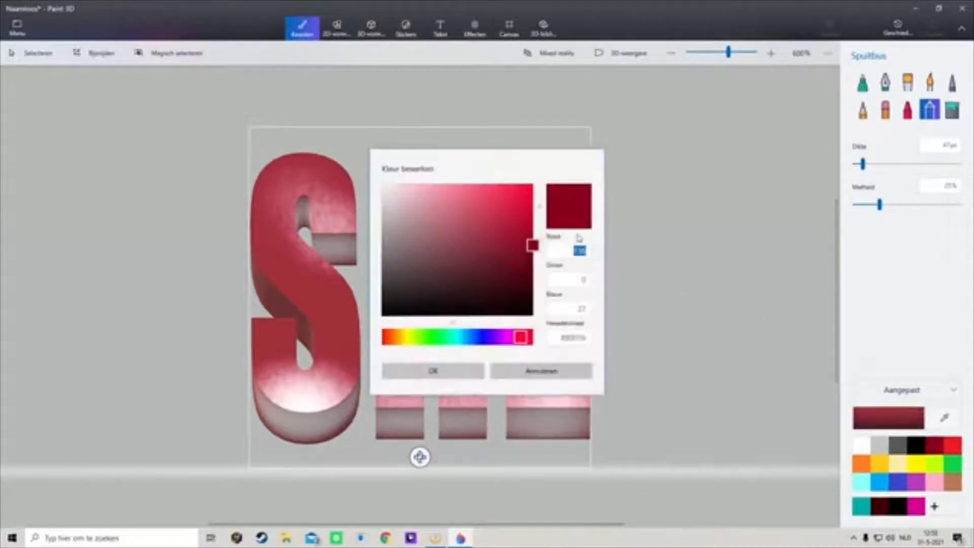
pyautogui.click(525, 282)
pyautogui.moveTo(507, 280); pyautogui.dragTo(501, 260)
pyautogui.click(457, 370)
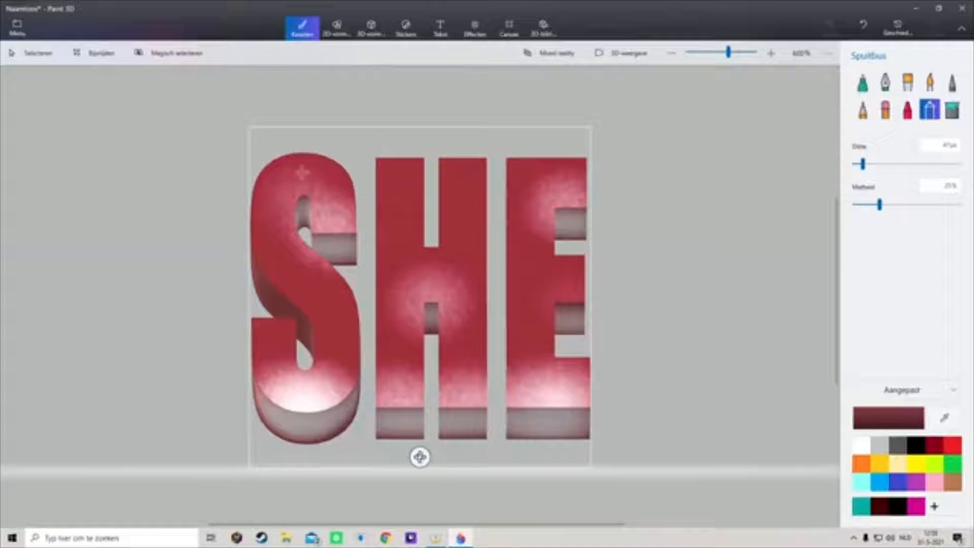
# Step: Spray the muted dark red over the upper parts of S, H and E to shade them
pyautogui.moveTo(337, 201)
pyautogui.mouseDown()
pyautogui.moveTo(269, 178)
pyautogui.moveTo(263, 198)
pyautogui.mouseUp()
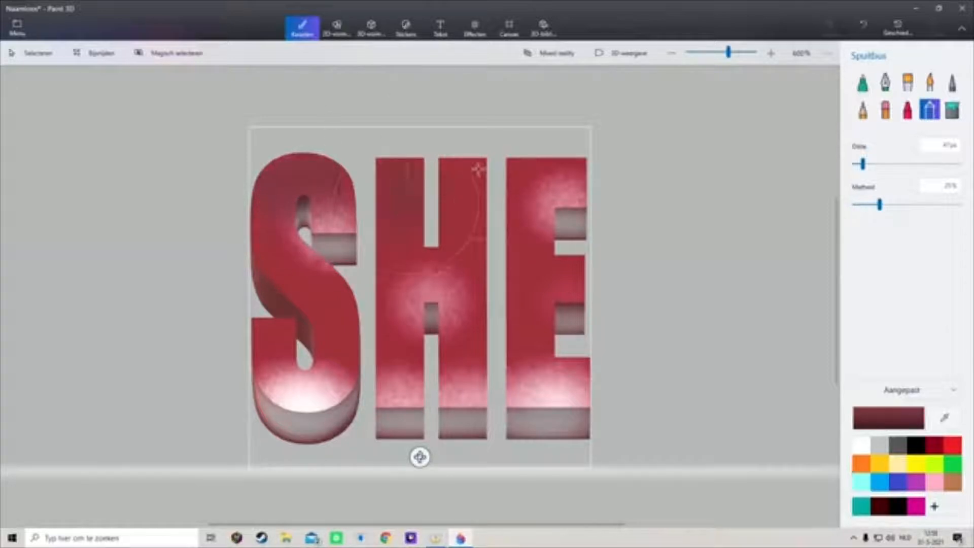
pyautogui.moveTo(466, 209)
pyautogui.mouseDown()
pyautogui.moveTo(516, 213)
pyautogui.moveTo(513, 230)
pyautogui.mouseUp()
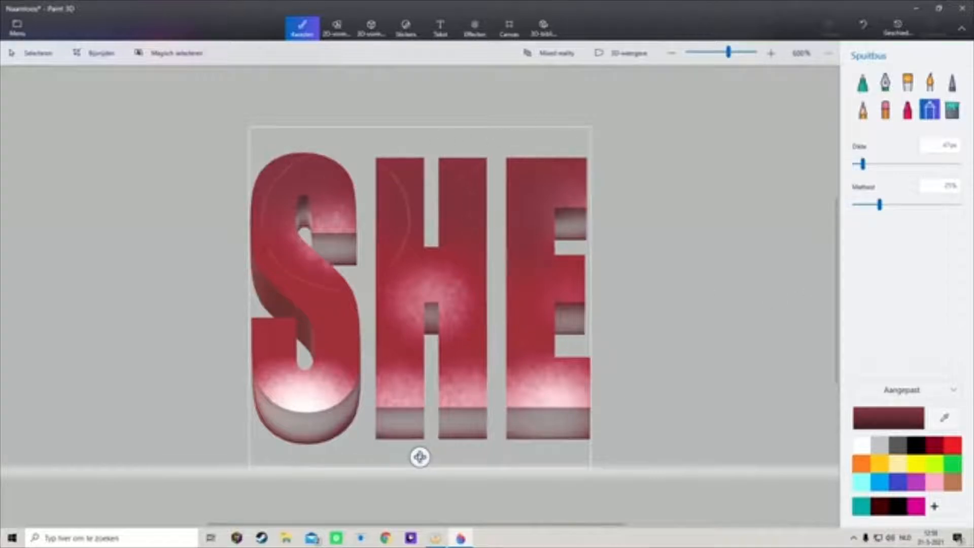
pyautogui.moveTo(337, 216)
pyautogui.mouseDown()
pyautogui.moveTo(308, 175)
pyautogui.moveTo(382, 184)
pyautogui.moveTo(401, 214)
pyautogui.moveTo(463, 174)
pyautogui.moveTo(517, 206)
pyautogui.moveTo(539, 178)
pyautogui.moveTo(543, 208)
pyautogui.mouseUp()
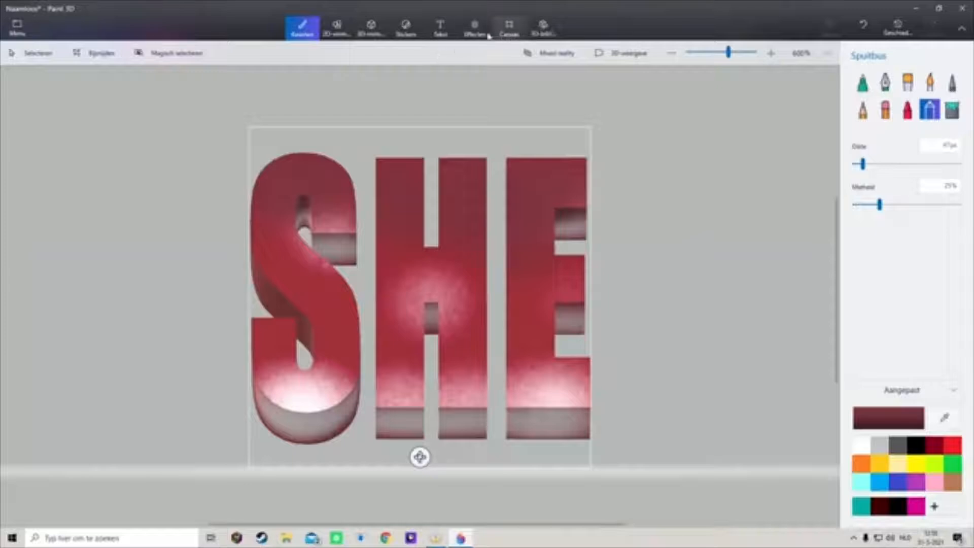
# Step: Check the canvas settings and save the SHE lettering as an image copy
pyautogui.click(509, 28)
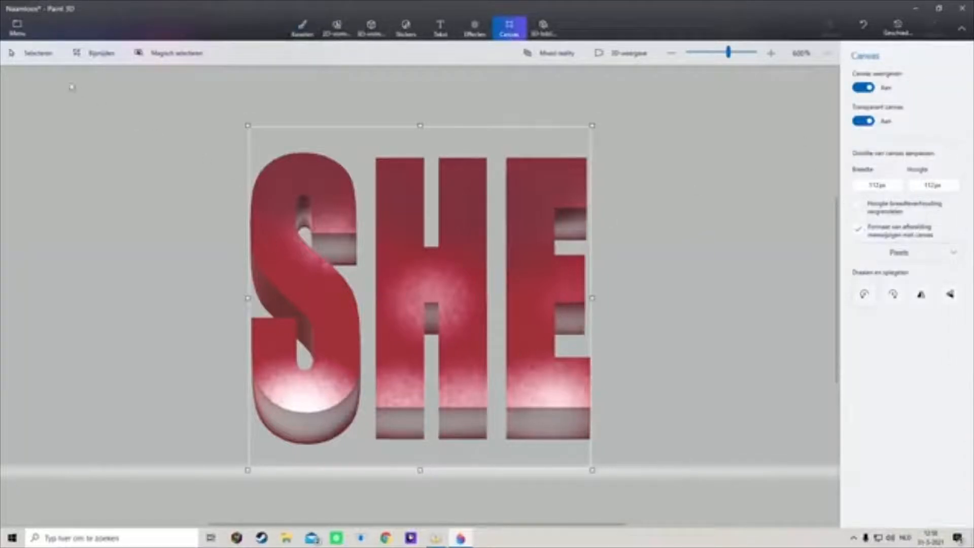
pyautogui.click(15, 29)
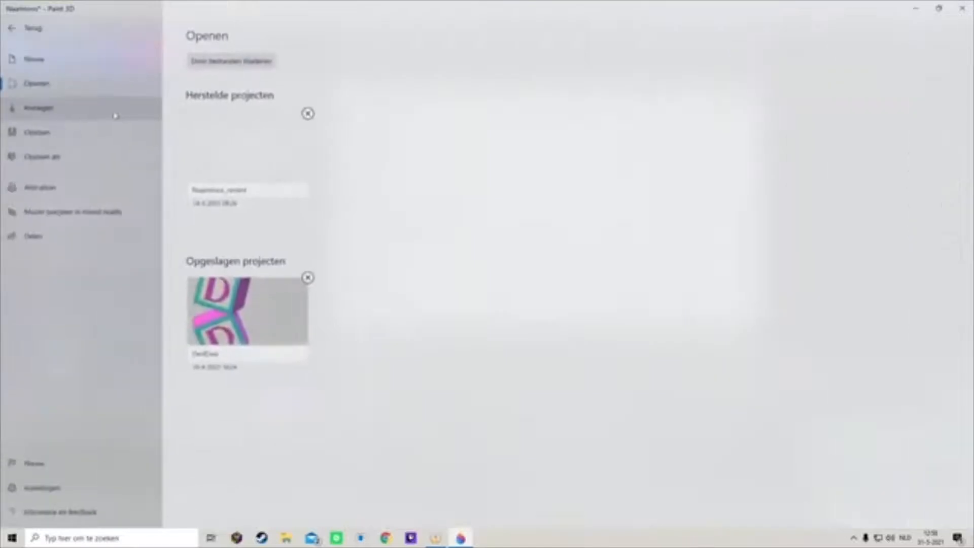
pyautogui.click(77, 167)
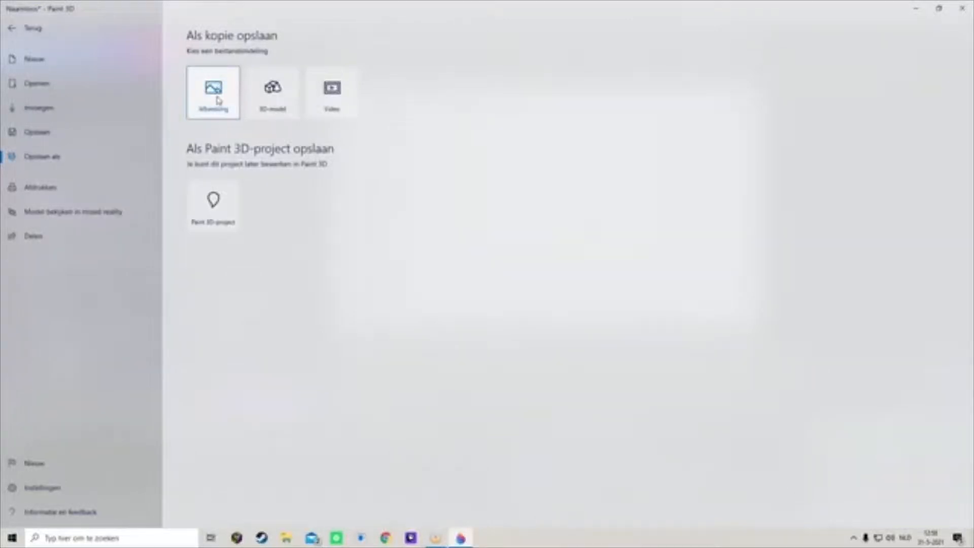
pyautogui.click(218, 100)
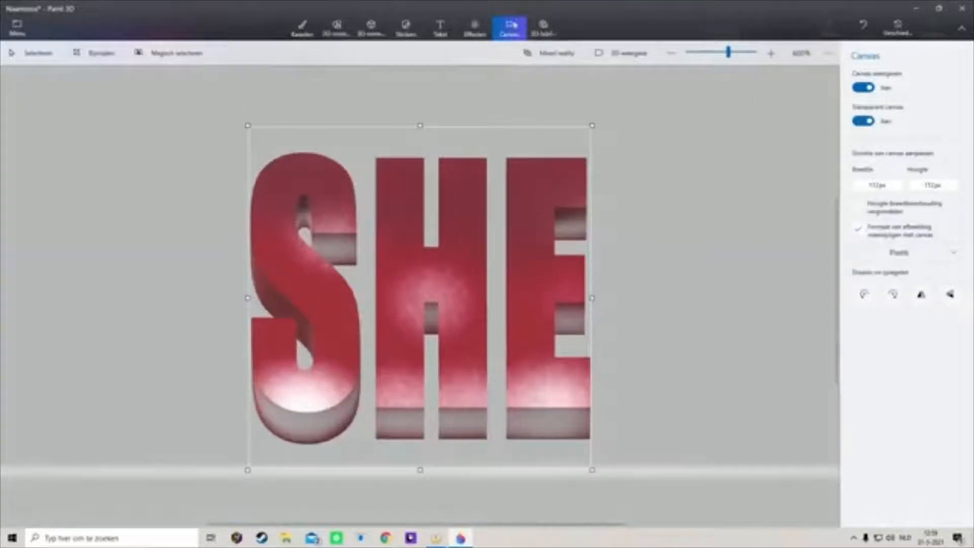
# Step: Delete the SHE lettering from the canvas and insert white 3D Impact text "ESH" at size 28
pyautogui.moveTo(197, 114); pyautogui.dragTo(679, 490)
pyautogui.click(949, 240)
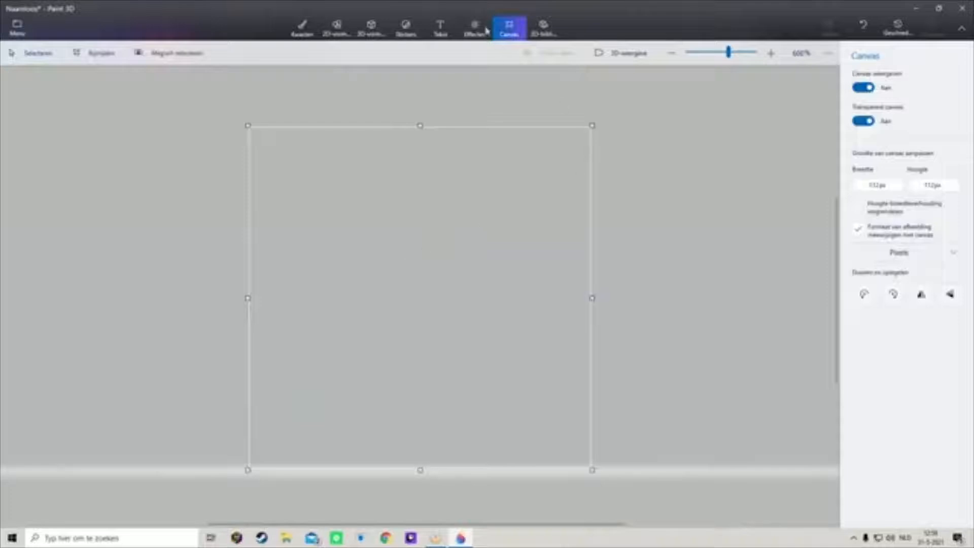
pyautogui.click(440, 29)
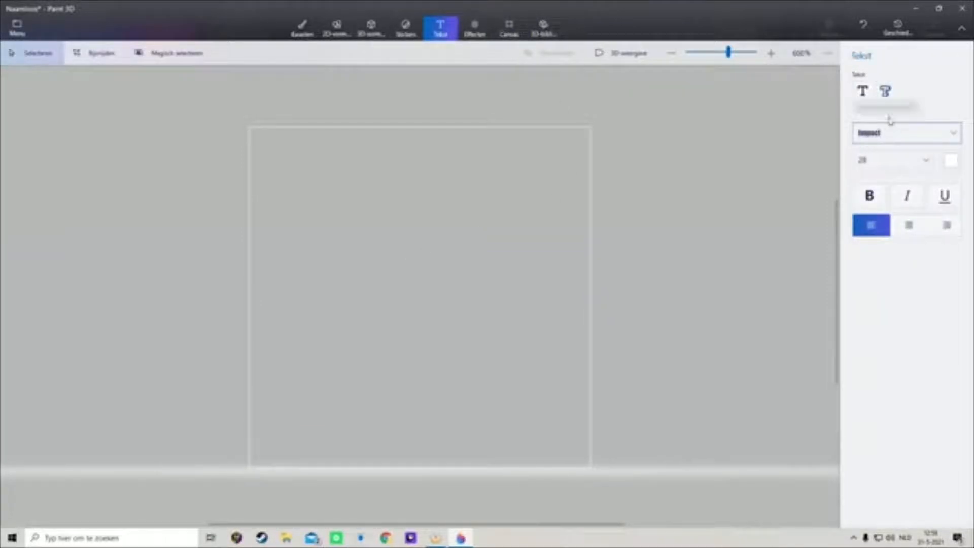
pyautogui.click(885, 92)
pyautogui.click(302, 224)
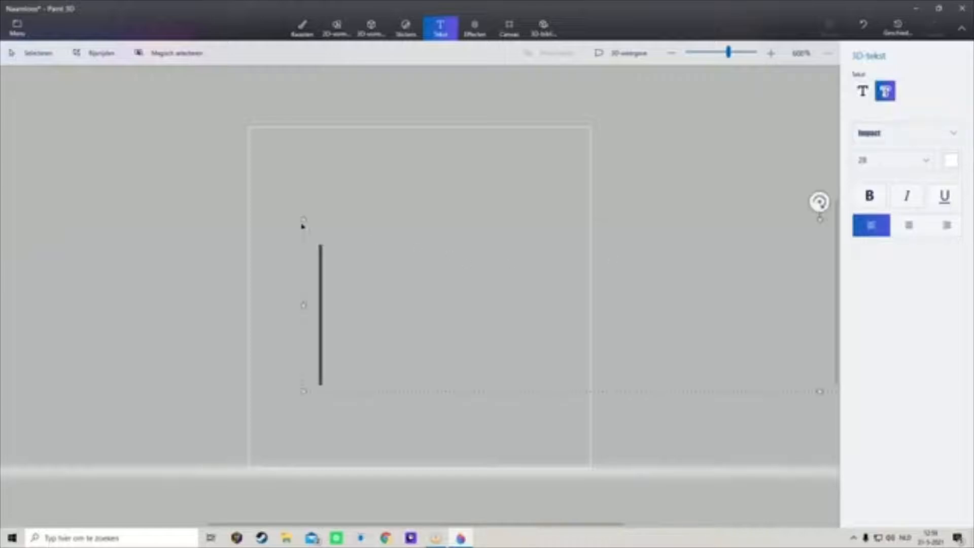
pyautogui.write('ESH')
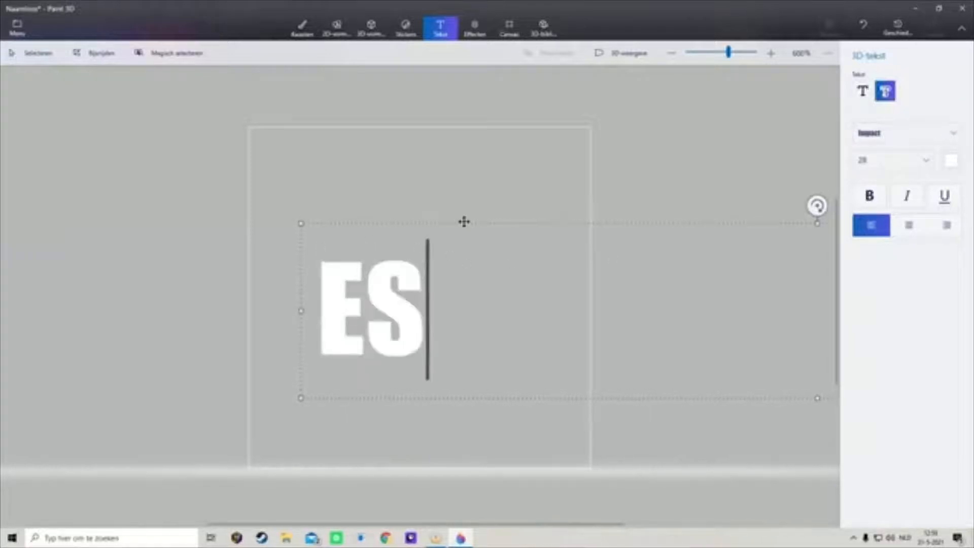
pyautogui.click(675, 172)
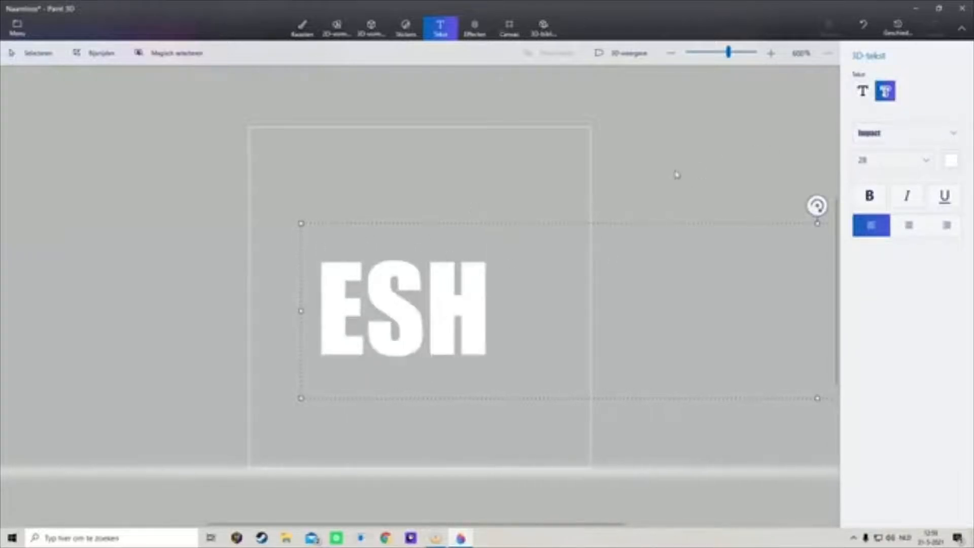
# Step: Enlarge the ESH lettering until it spans the full width of the canvas
pyautogui.moveTo(483, 213); pyautogui.dragTo(590, 126)
pyautogui.moveTo(530, 226); pyautogui.dragTo(483, 309)
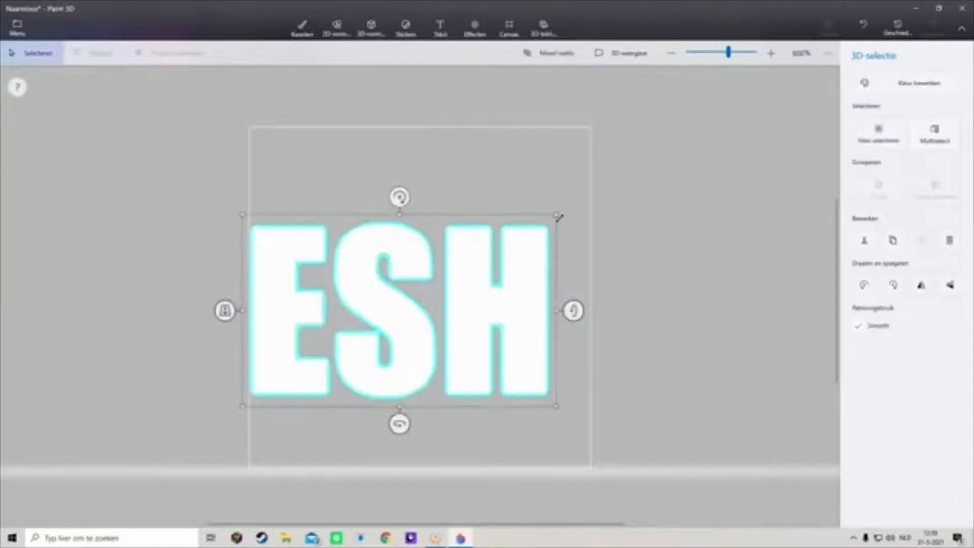
pyautogui.moveTo(558, 213); pyautogui.dragTo(593, 173)
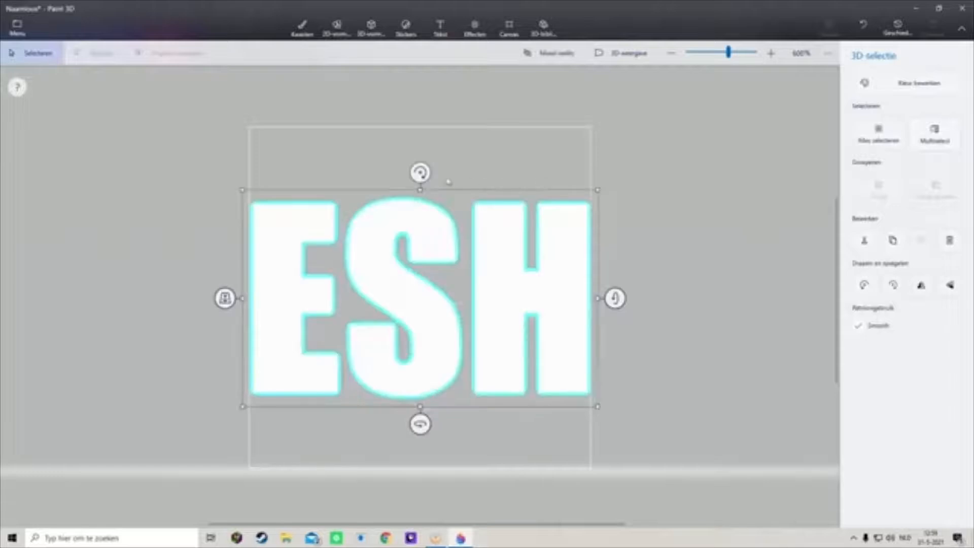
# Step: Stretch the ESH lettering upward and downward, and adjust it to stay centred across the canvas width
pyautogui.moveTo(418, 189); pyautogui.dragTo(427, 160)
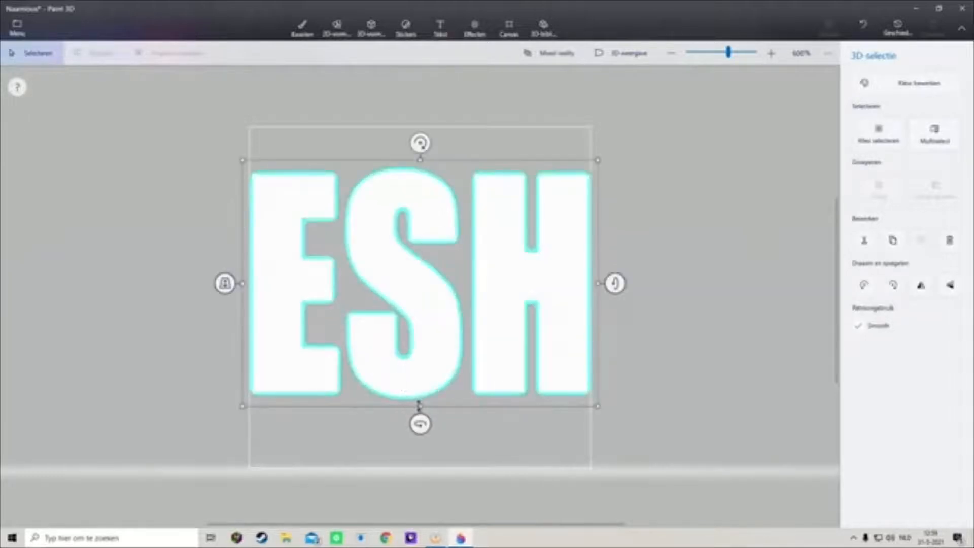
pyautogui.moveTo(418, 404); pyautogui.dragTo(421, 432)
pyautogui.moveTo(413, 320); pyautogui.dragTo(415, 313)
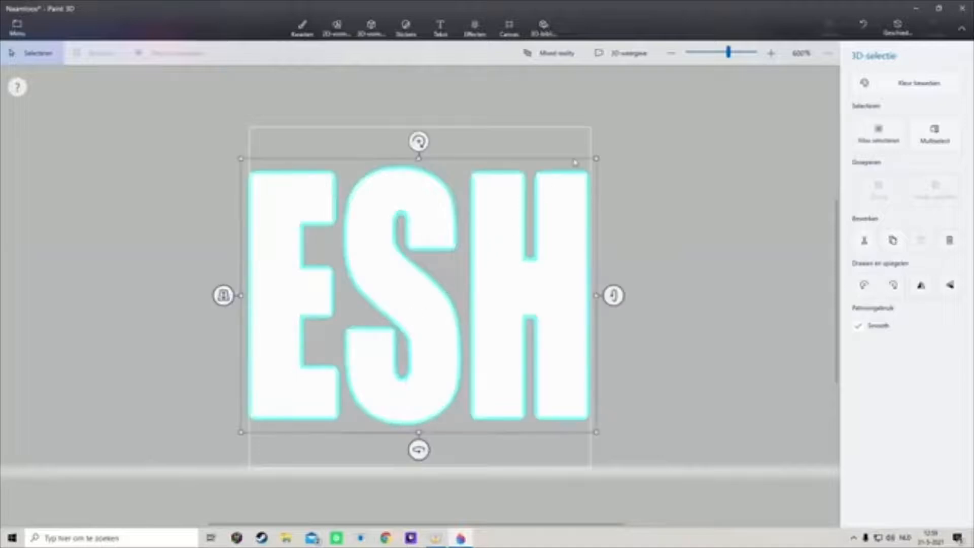
pyautogui.click(598, 156)
pyautogui.click(598, 155)
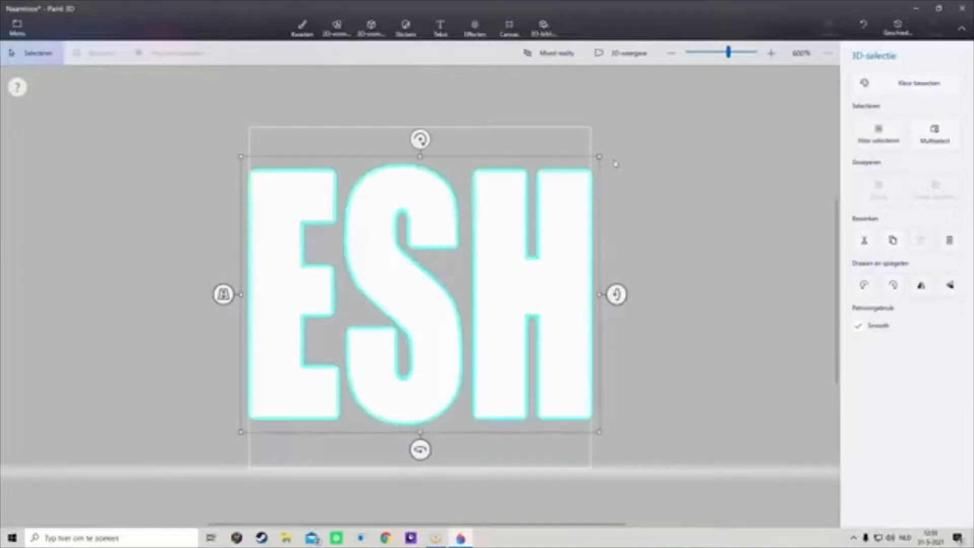
pyautogui.click(687, 291)
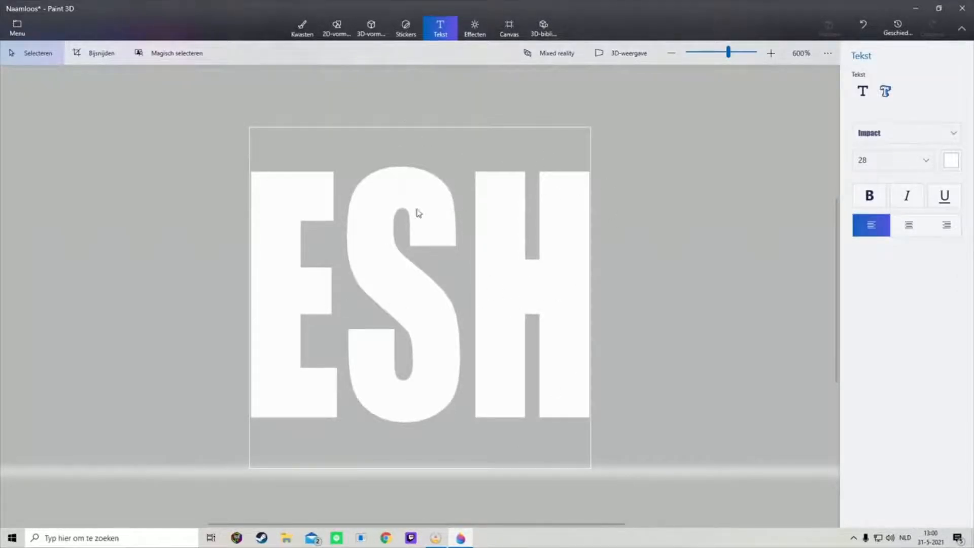
# Step: Make the ESH lettering slightly taller at both ends and re-centre it on the canvas
pyautogui.click(413, 181)
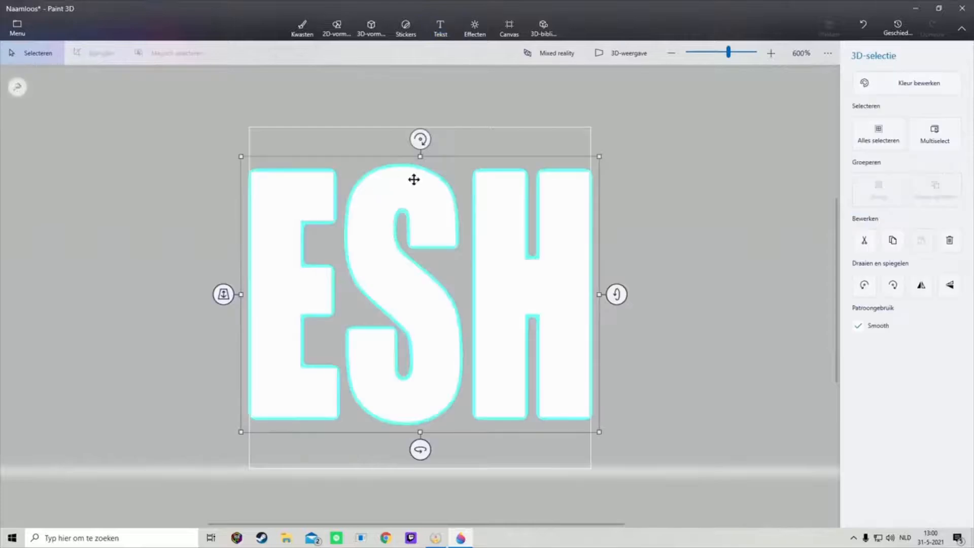
pyautogui.click(420, 148)
pyautogui.click(402, 425)
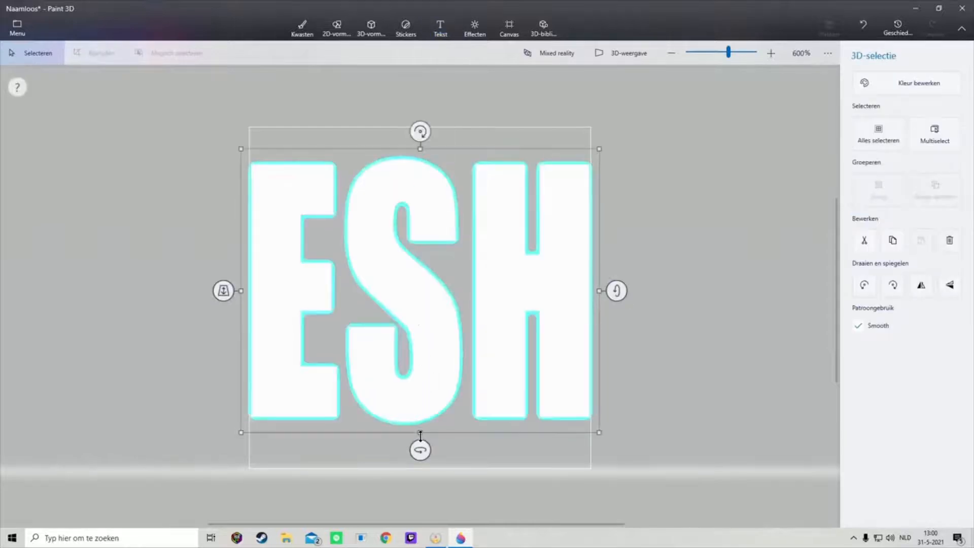
pyautogui.click(420, 435)
pyautogui.click(413, 313)
pyautogui.click(413, 313)
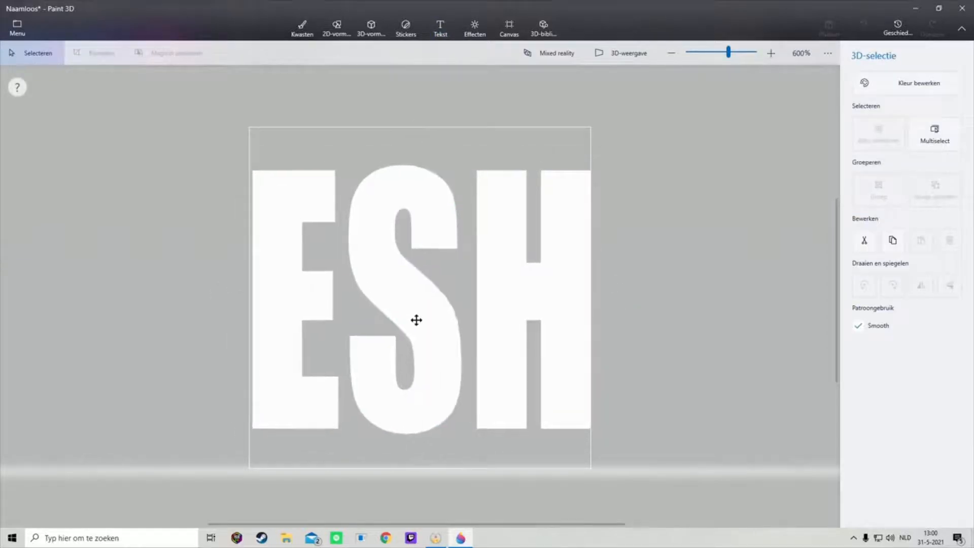
pyautogui.click(416, 320)
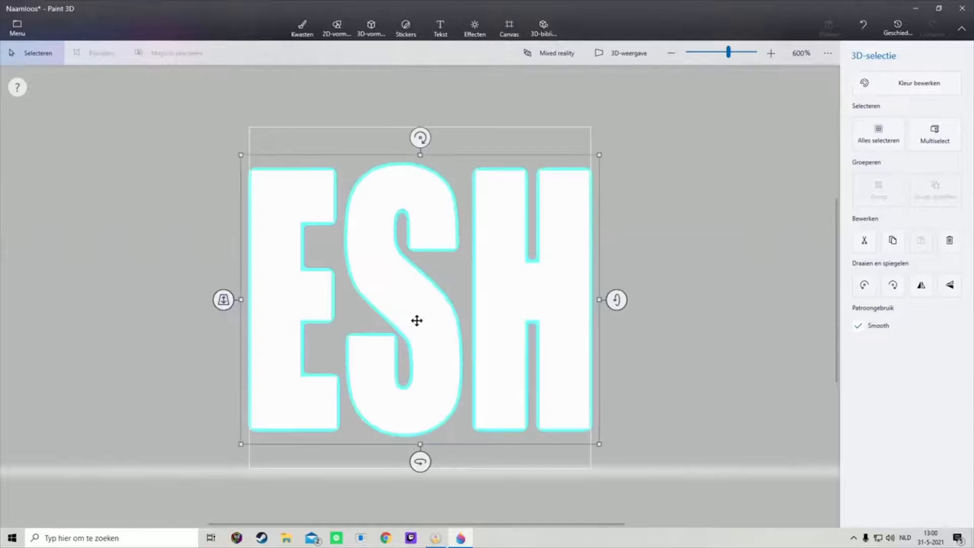
pyautogui.click(665, 214)
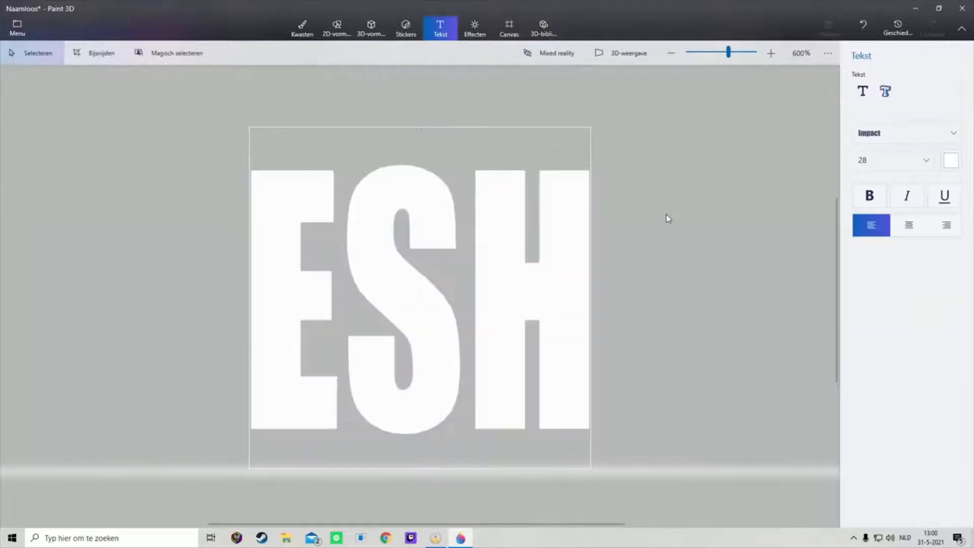
# Step: Place the SHE image as a sticker beside ESH, scale it to the canvas height to compare letter heights, and delete it
pyautogui.click(401, 33)
pyautogui.click(947, 102)
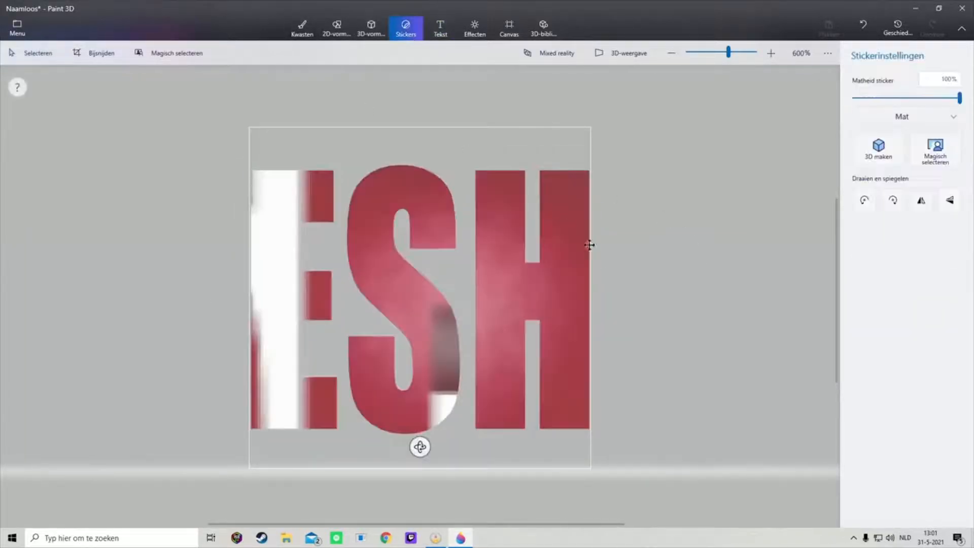
pyautogui.moveTo(387, 286); pyautogui.dragTo(497, 264)
pyautogui.moveTo(630, 190); pyautogui.dragTo(396, 389)
pyautogui.moveTo(264, 464); pyautogui.dragTo(573, 176)
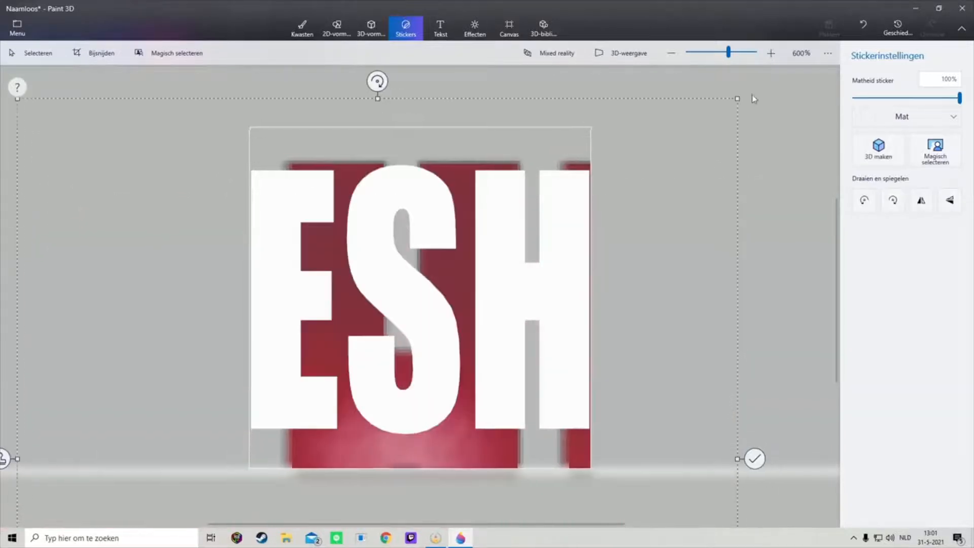
pyautogui.moveTo(736, 99); pyautogui.dragTo(491, 344)
pyautogui.moveTo(163, 404); pyautogui.dragTo(168, 200)
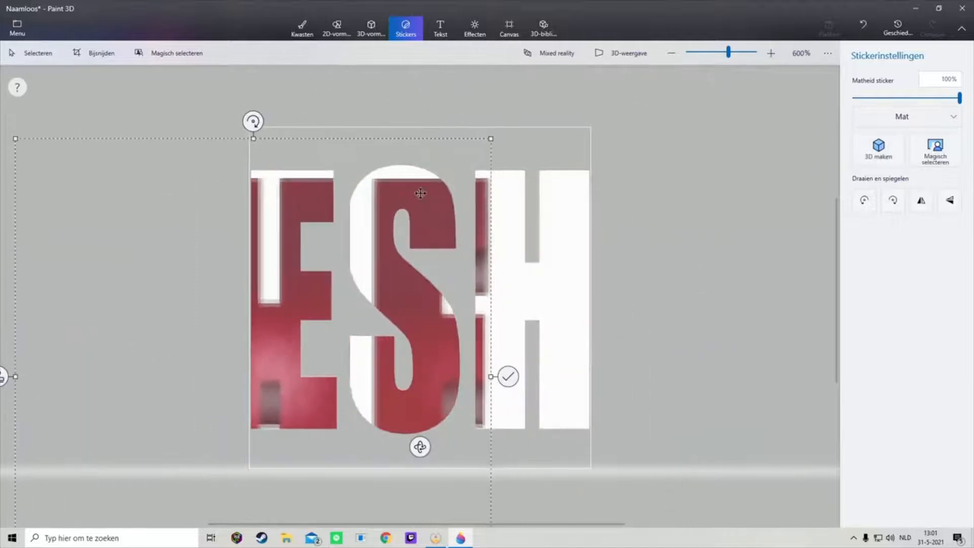
pyautogui.moveTo(487, 137); pyautogui.dragTo(314, 303)
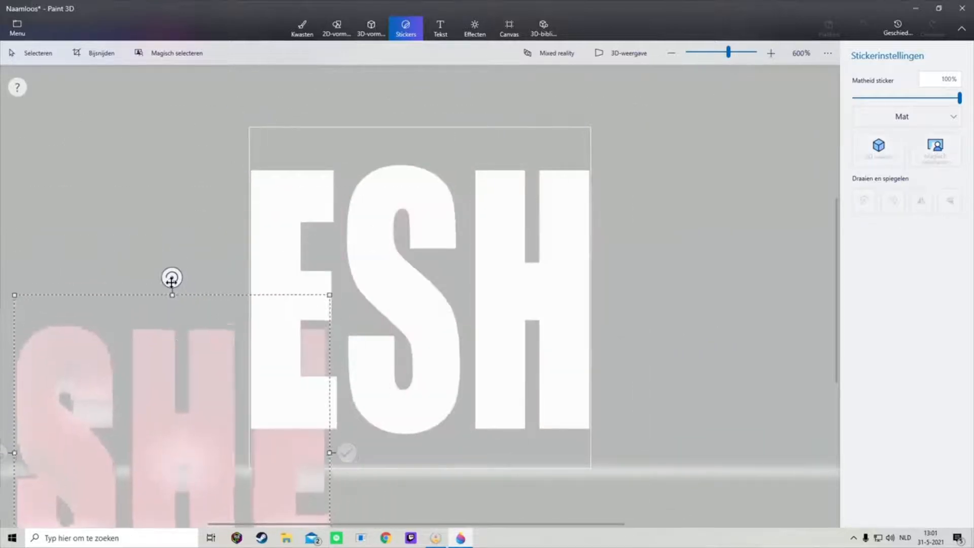
pyautogui.moveTo(176, 344); pyautogui.dragTo(174, 174)
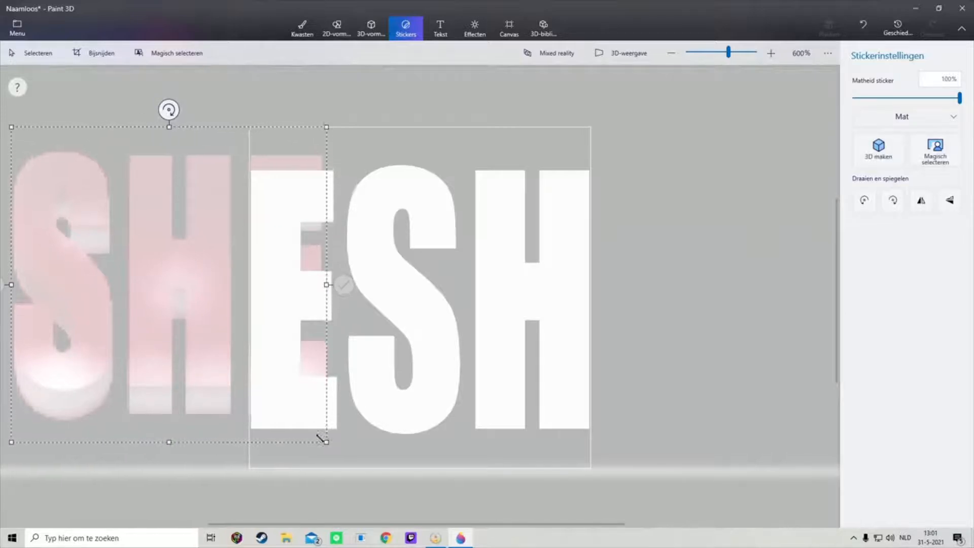
pyautogui.moveTo(326, 443); pyautogui.dragTo(349, 468)
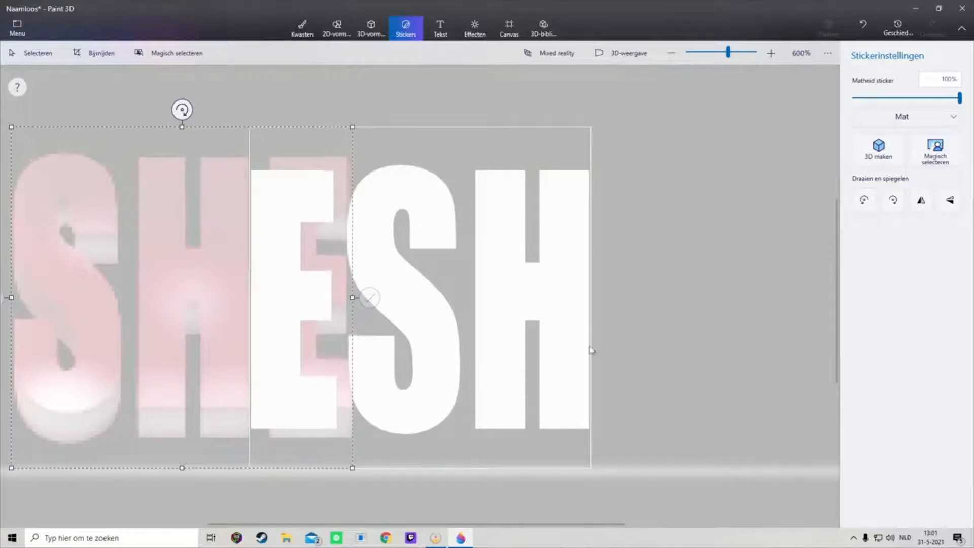
pyautogui.press('Delete')
# Step: Stretch the ESH lettering a little more at its upper and lower edges to match the SHE letter height
pyautogui.click(423, 188)
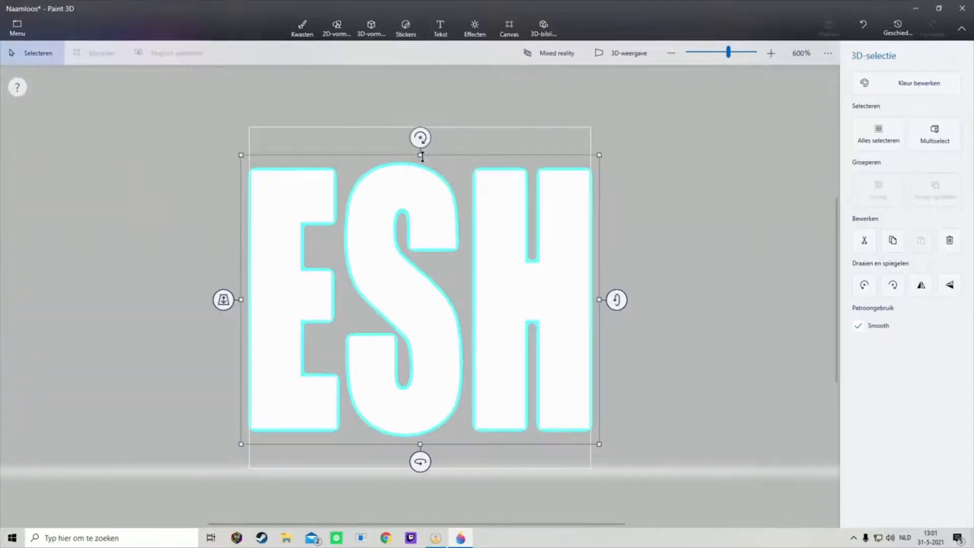
pyautogui.moveTo(421, 155); pyautogui.dragTo(421, 141)
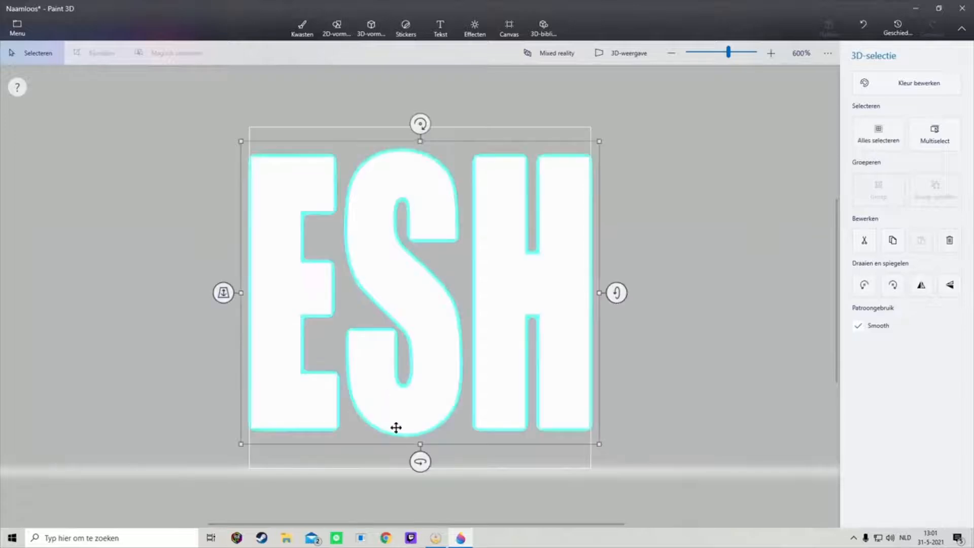
pyautogui.moveTo(425, 446); pyautogui.dragTo(422, 453)
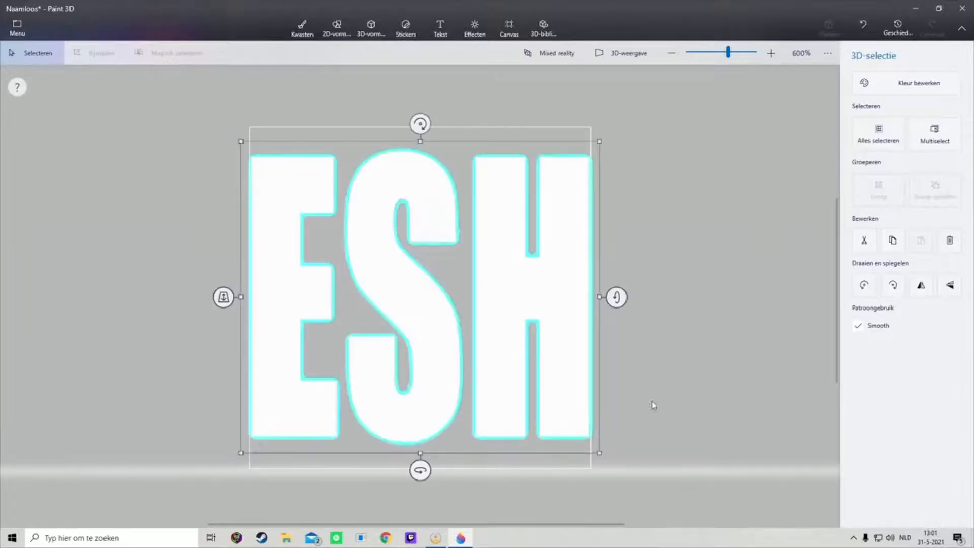
# Step: Bring the SHE sticker back, fit it to the canvas height next to ESH, compare the letters and discard it
pyautogui.click(406, 29)
pyautogui.click(906, 217)
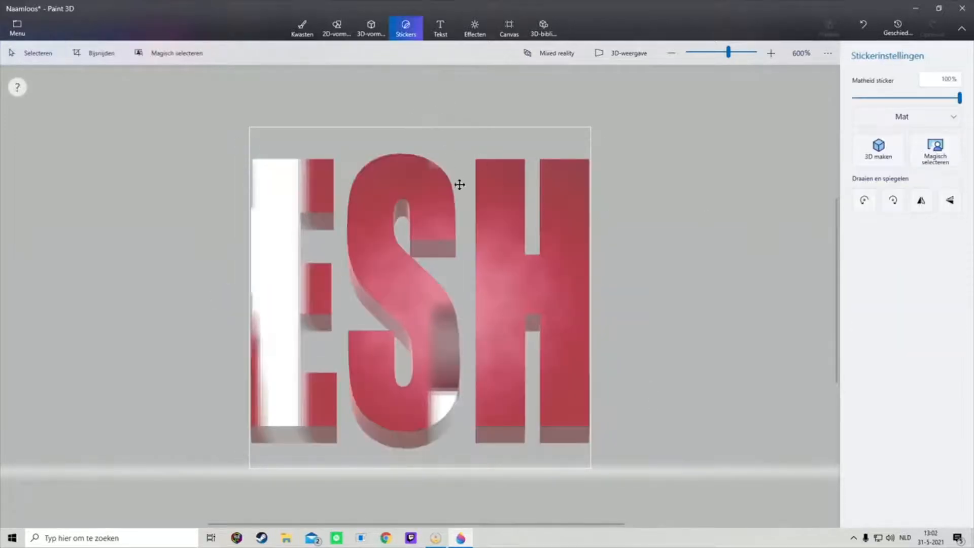
pyautogui.moveTo(536, 174); pyautogui.dragTo(214, 337)
pyautogui.moveTo(551, 120); pyautogui.dragTo(394, 325)
pyautogui.moveTo(486, 159); pyautogui.dragTo(403, 196)
pyautogui.moveTo(311, 212); pyautogui.dragTo(384, 117)
pyautogui.moveTo(479, 105); pyautogui.dragTo(176, 380)
pyautogui.moveTo(135, 465); pyautogui.dragTo(438, 169)
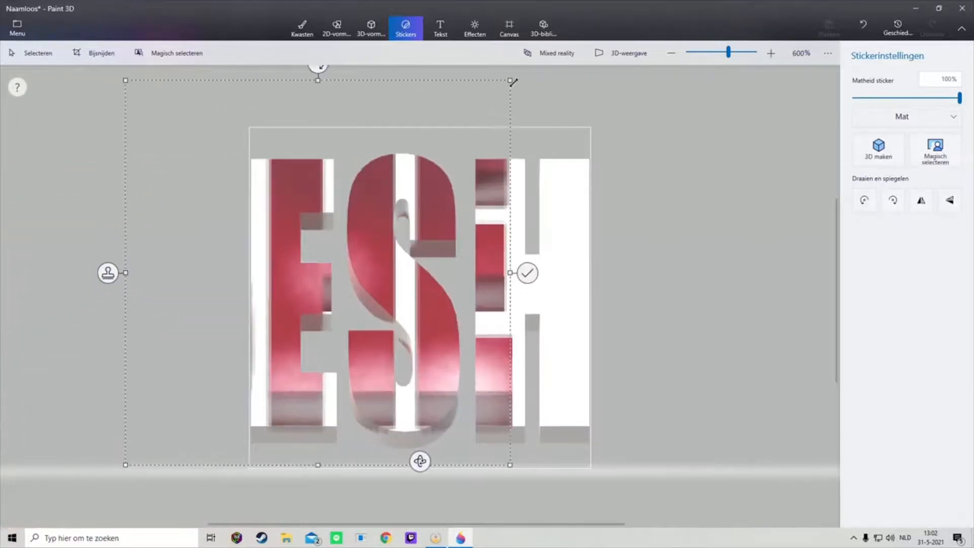
pyautogui.moveTo(509, 82); pyautogui.dragTo(360, 133)
pyautogui.moveTo(383, 242); pyautogui.dragTo(252, 242)
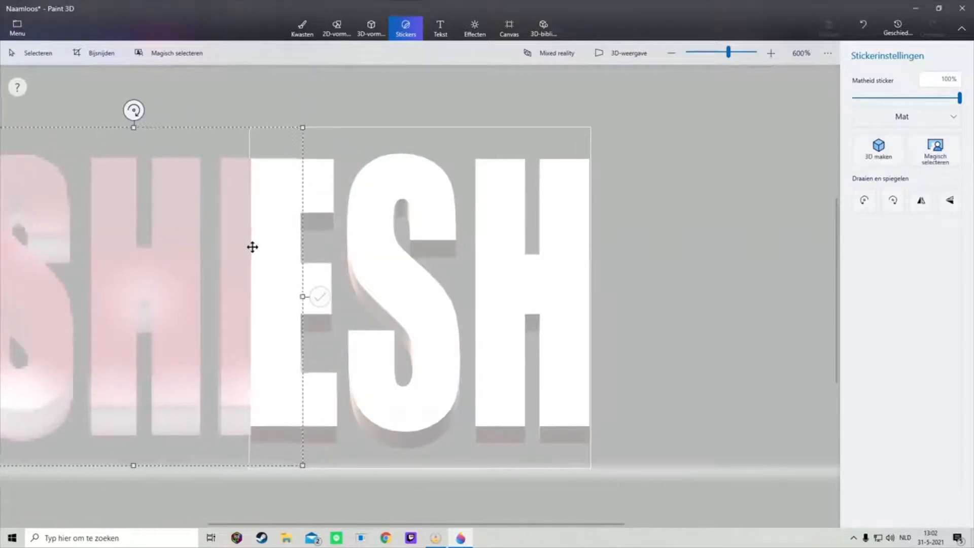
pyautogui.moveTo(302, 465); pyautogui.dragTo(304, 467)
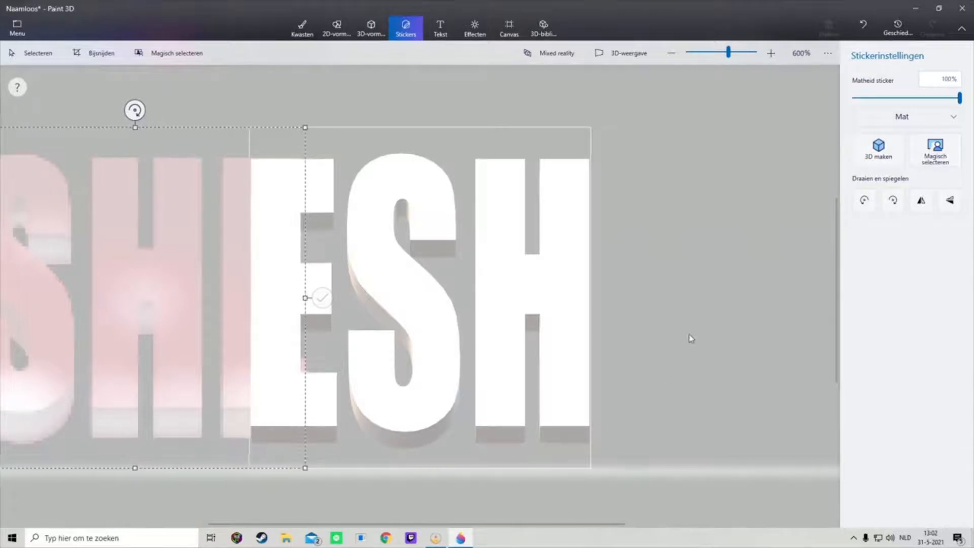
pyautogui.click(673, 332)
# Step: Fine-tune the upper edge of the ESH lettering and shorten it slightly from below
pyautogui.click(511, 234)
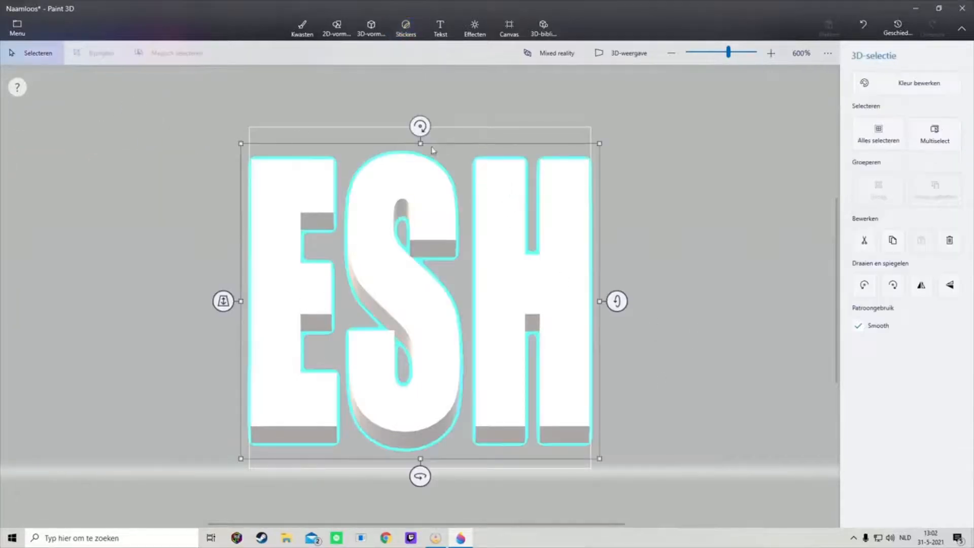
pyautogui.moveTo(420, 145); pyautogui.dragTo(421, 148)
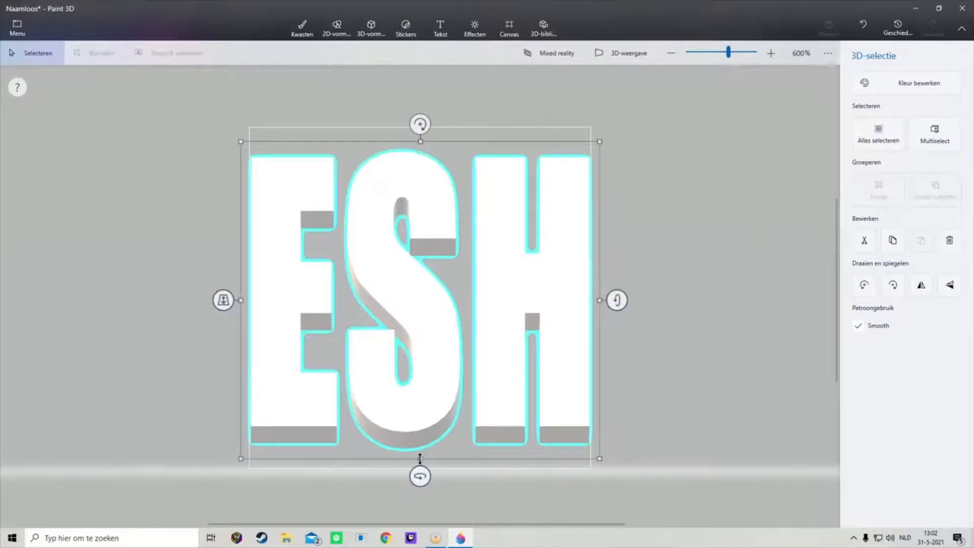
pyautogui.moveTo(420, 459); pyautogui.dragTo(421, 451)
pyautogui.click(748, 208)
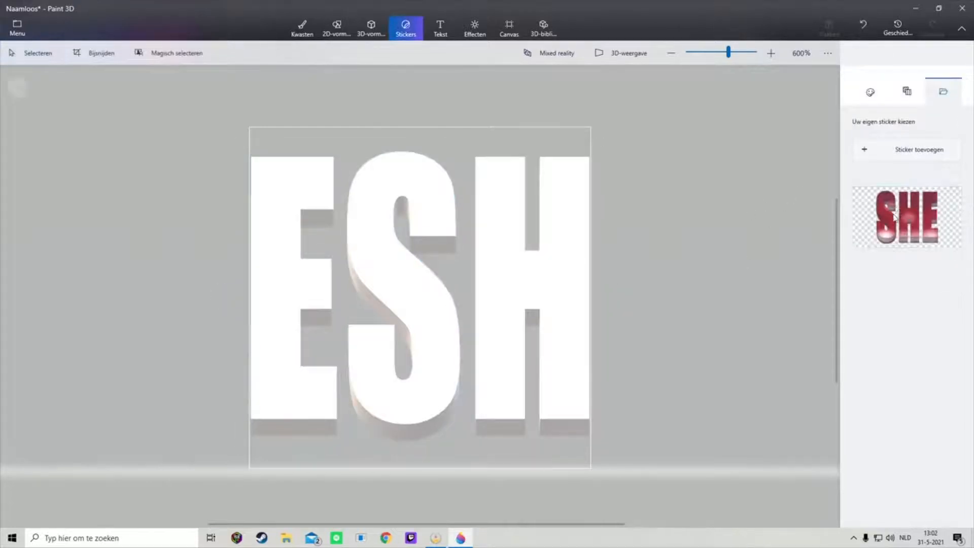
# Step: Insert the SHE sticker again and scale it beside the resized ESH lettering to check letter height and underside depth
pyautogui.click(895, 218)
pyautogui.moveTo(509, 196); pyautogui.dragTo(239, 352)
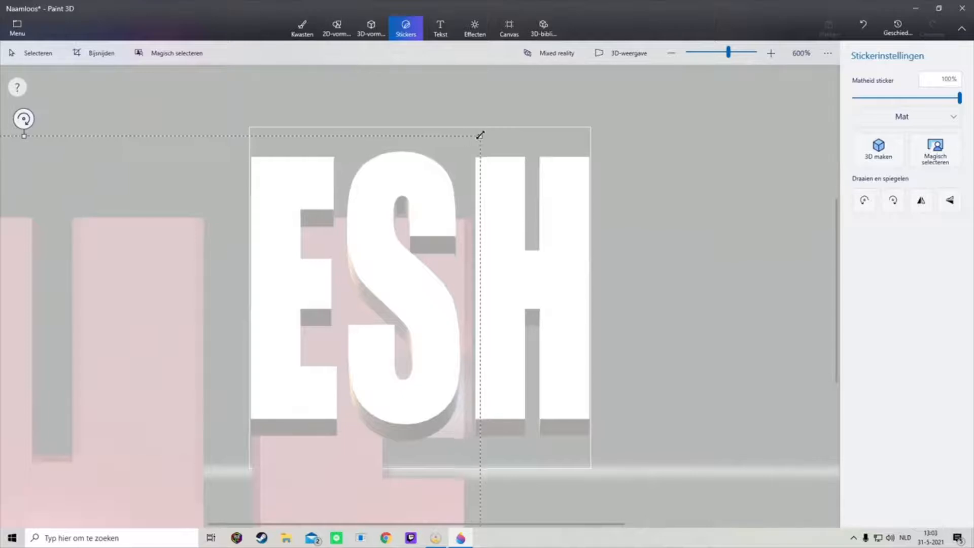
pyautogui.moveTo(480, 135); pyautogui.dragTo(246, 369)
pyautogui.moveTo(151, 434); pyautogui.dragTo(356, 168)
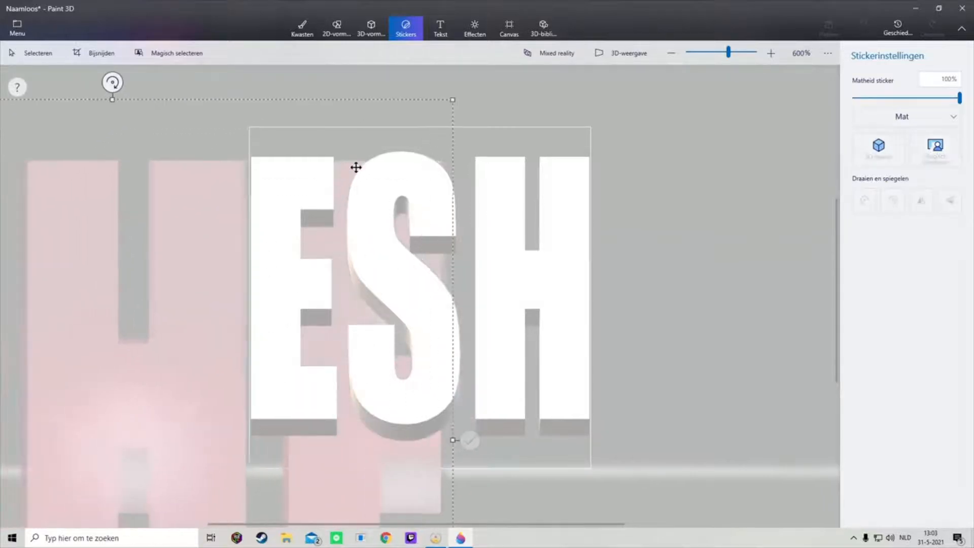
pyautogui.moveTo(459, 100); pyautogui.dragTo(455, 156)
pyautogui.moveTo(483, 122); pyautogui.dragTo(358, 245)
pyautogui.moveTo(194, 323); pyautogui.dragTo(163, 213)
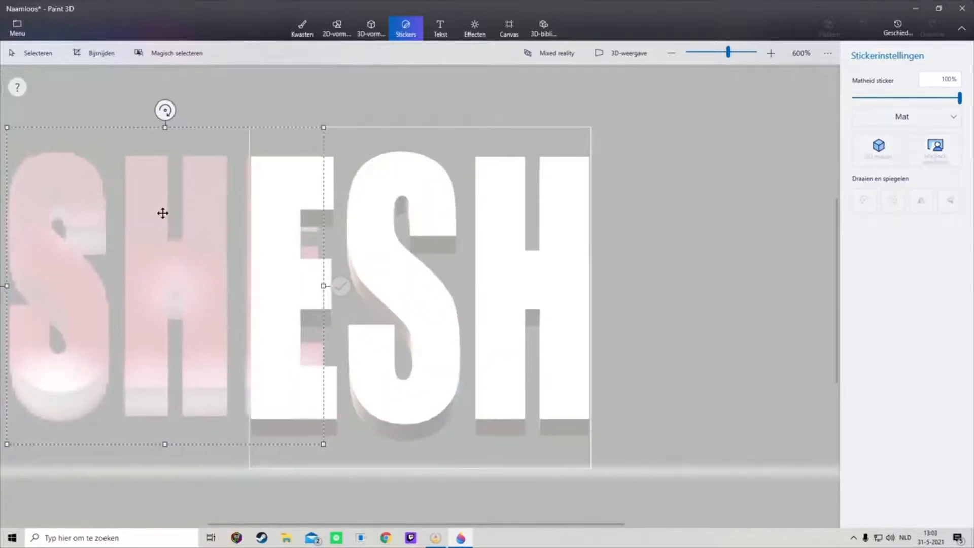
pyautogui.moveTo(162, 213); pyautogui.dragTo(163, 214)
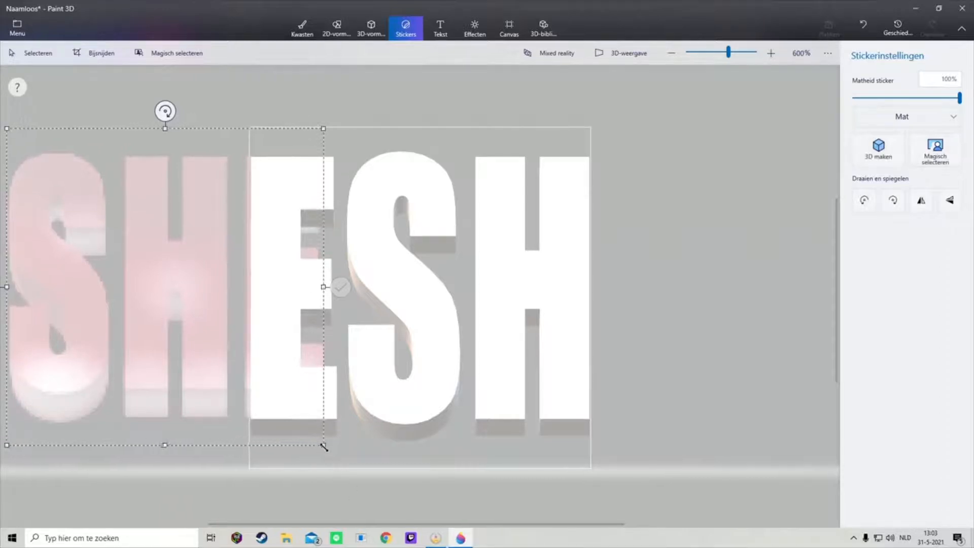
pyautogui.moveTo(323, 447); pyautogui.dragTo(349, 470)
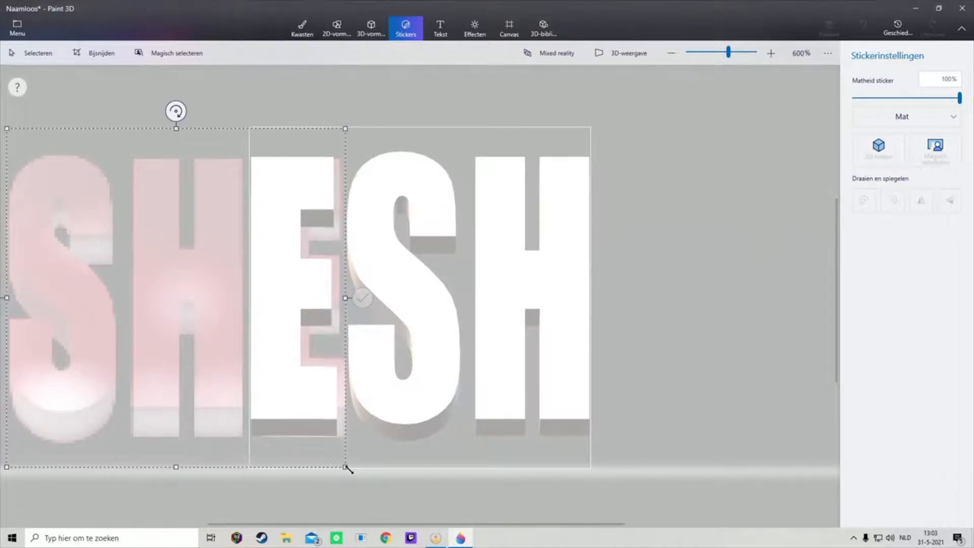
# Step: Tilt the ESH lettering slightly further about its horizontal axis so more of the letters' undersides shows
pyautogui.click(557, 290)
pyautogui.click(565, 286)
pyautogui.moveTo(617, 296); pyautogui.dragTo(619, 289)
pyautogui.click(685, 244)
# Step: Insert the SHE sticker again, scale it to the canvas height beside ESH, compare the letter heights and undersides, and discard it
pyautogui.click(887, 219)
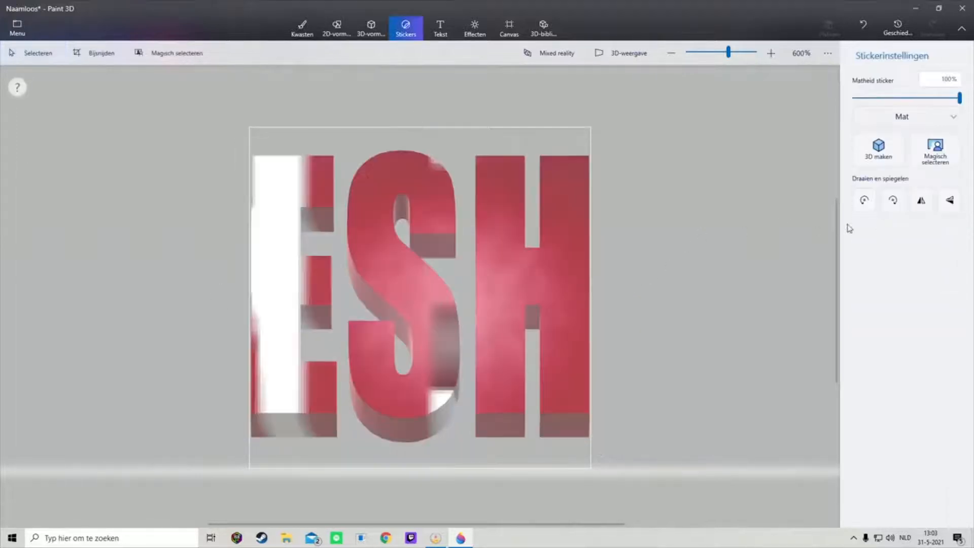
pyautogui.moveTo(525, 192); pyautogui.dragTo(337, 300)
pyautogui.moveTo(525, 151); pyautogui.dragTo(320, 356)
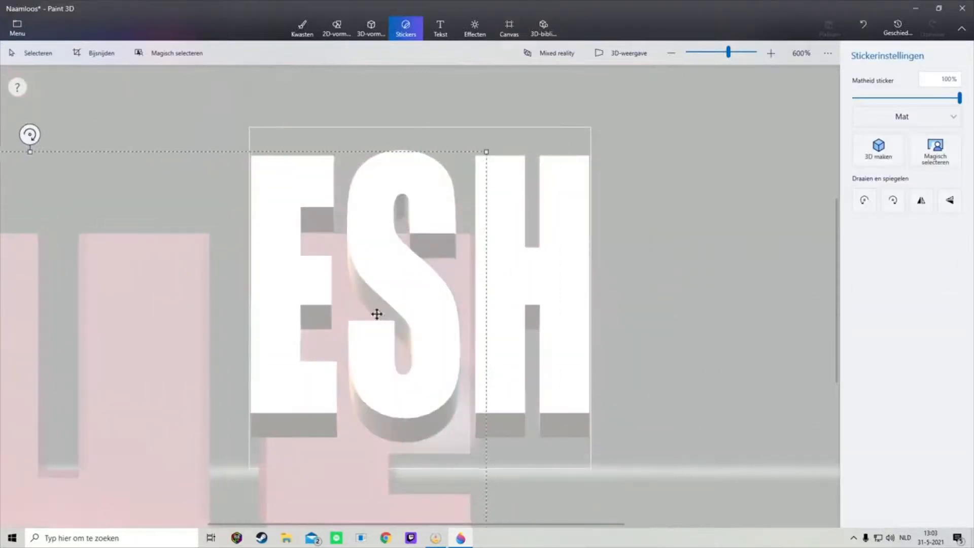
pyautogui.moveTo(487, 150); pyautogui.dragTo(233, 405)
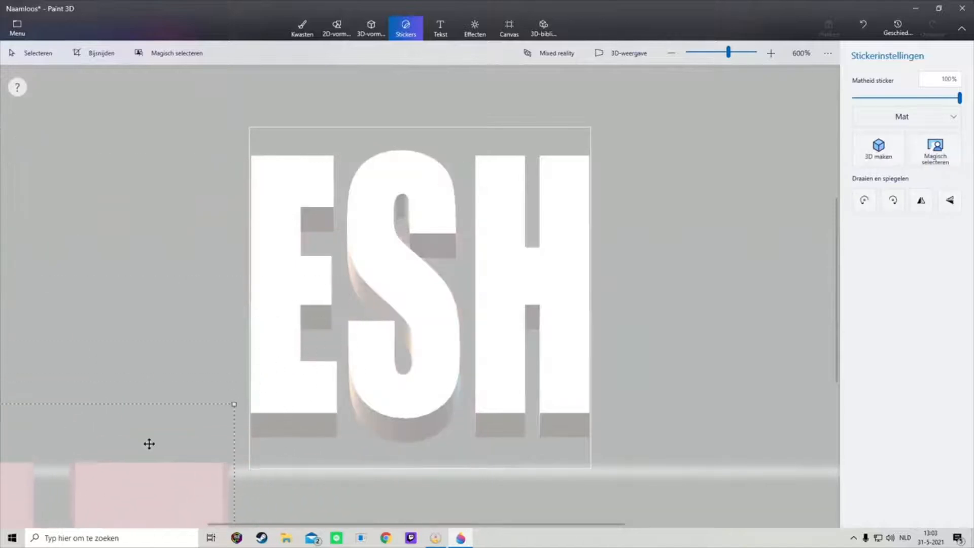
pyautogui.moveTo(149, 444); pyautogui.dragTo(337, 145)
pyautogui.moveTo(417, 107); pyautogui.dragTo(172, 365)
pyautogui.moveTo(128, 413); pyautogui.dragTo(427, 144)
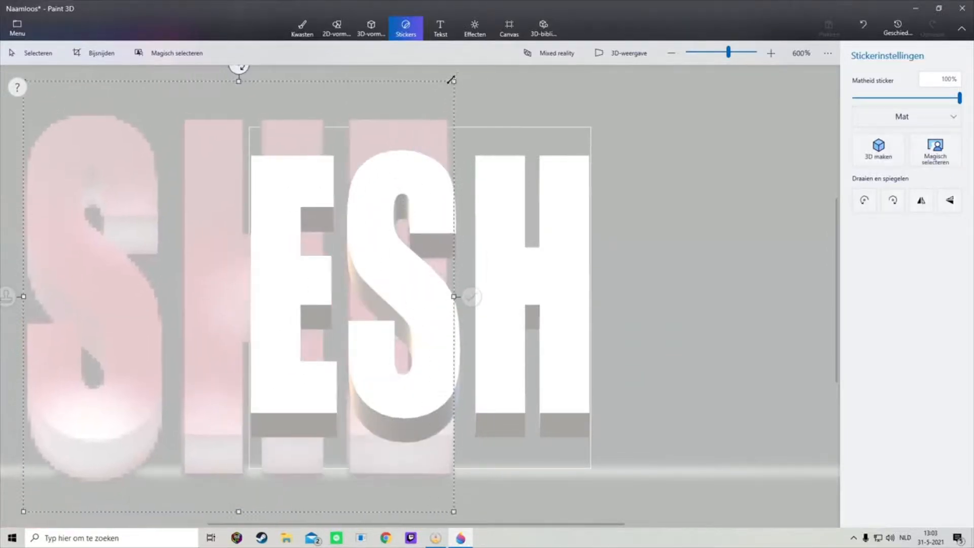
pyautogui.moveTo(451, 80); pyautogui.dragTo(391, 133)
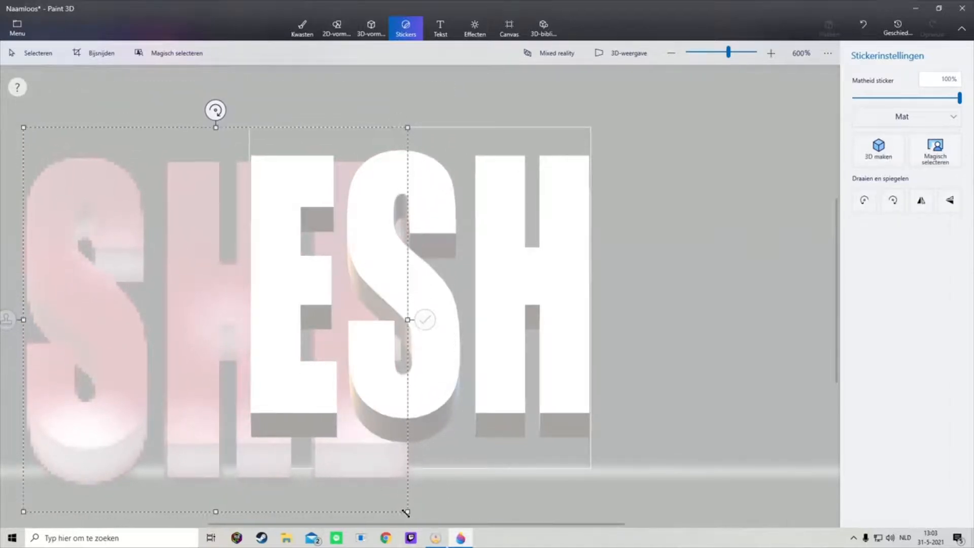
pyautogui.moveTo(405, 512); pyautogui.dragTo(364, 468)
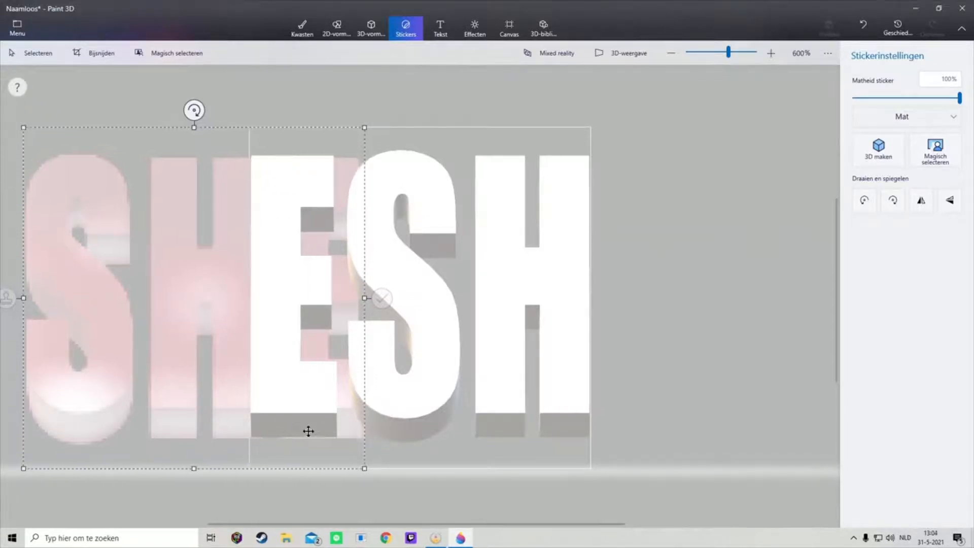
pyautogui.click(774, 152)
# Step: Lower the upper edge of the ESH lettering marginally and fine-tune its lower edge to match the SHE letter height
pyautogui.click(403, 160)
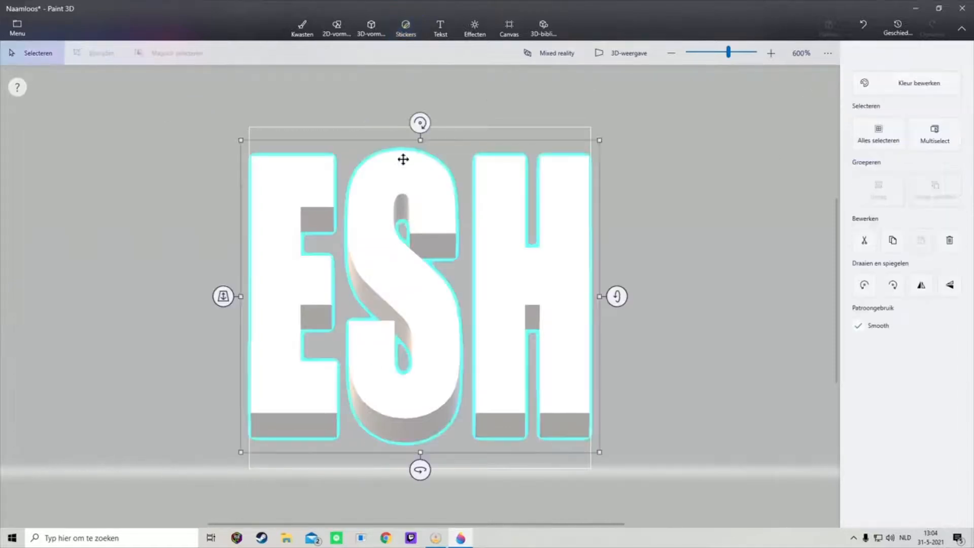
pyautogui.moveTo(421, 140); pyautogui.dragTo(422, 141)
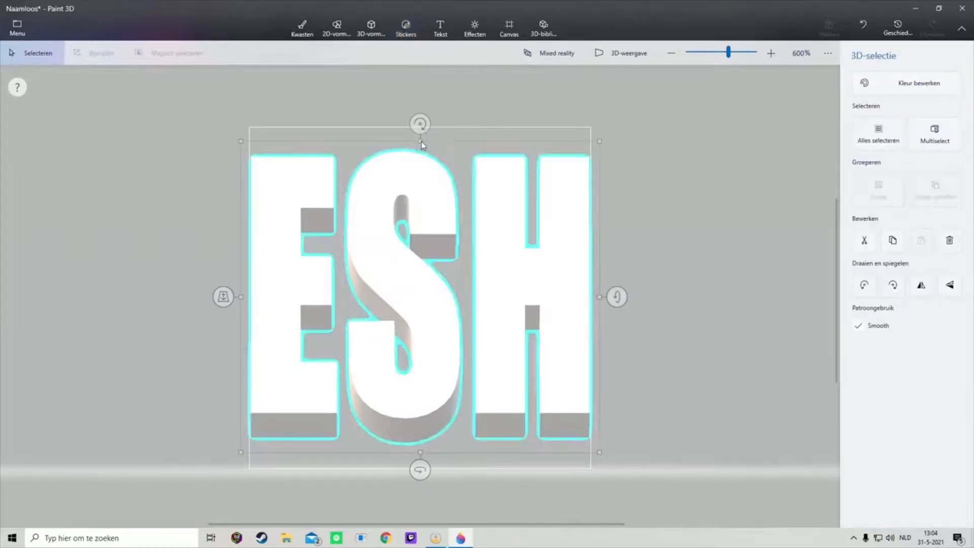
pyautogui.moveTo(419, 452); pyautogui.dragTo(421, 455)
pyautogui.click(711, 277)
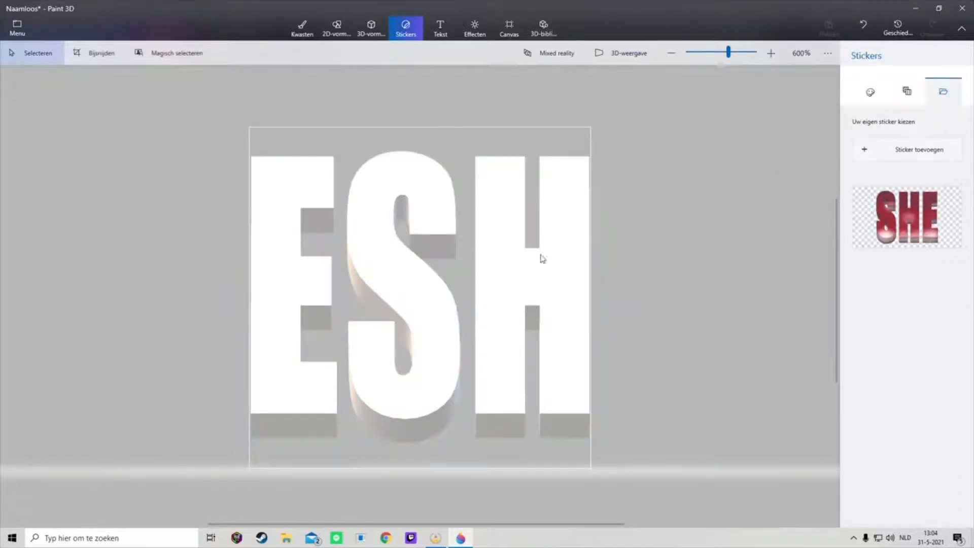
# Step: Fill the letters E, S and H with dark red at 15% tolerance and 100% opacity
pyautogui.click(302, 28)
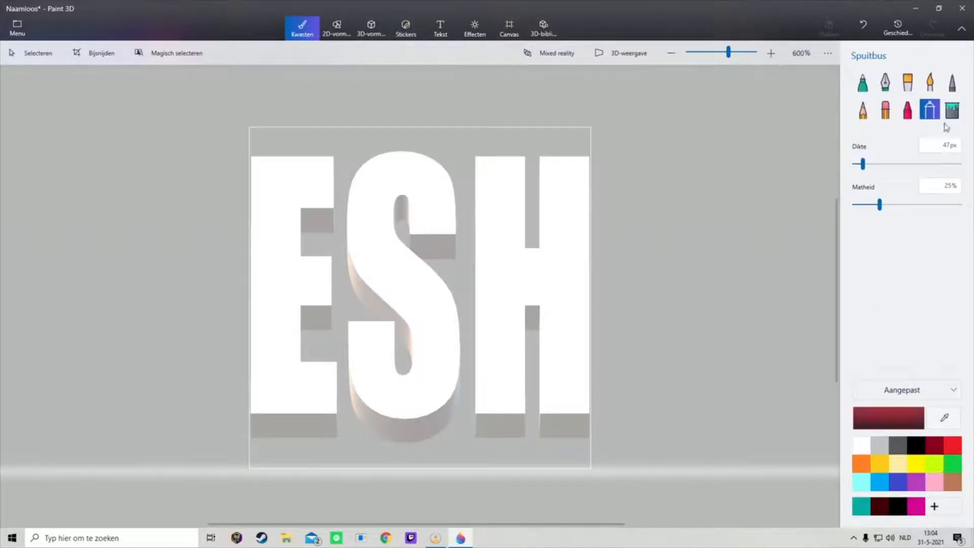
pyautogui.click(953, 109)
pyautogui.click(305, 170)
pyautogui.click(434, 186)
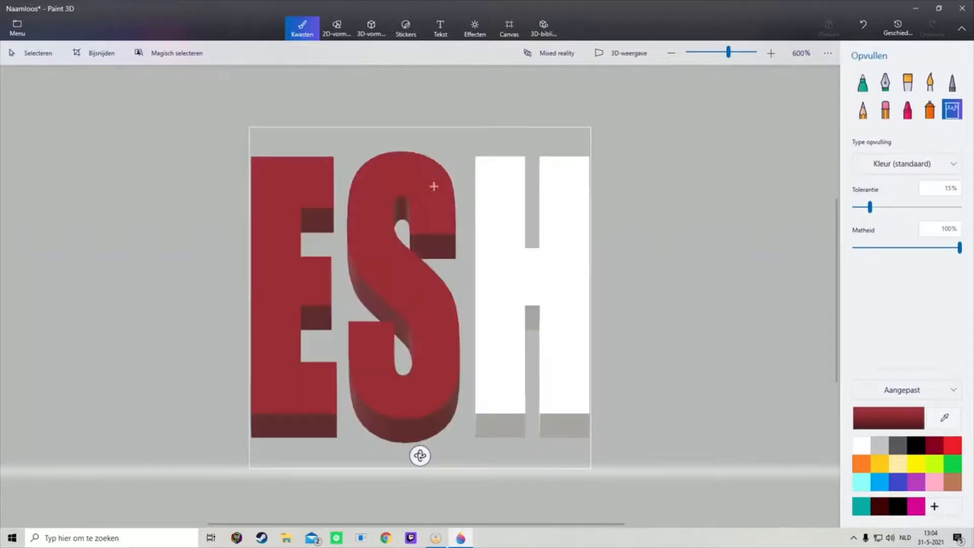
pyautogui.click(512, 185)
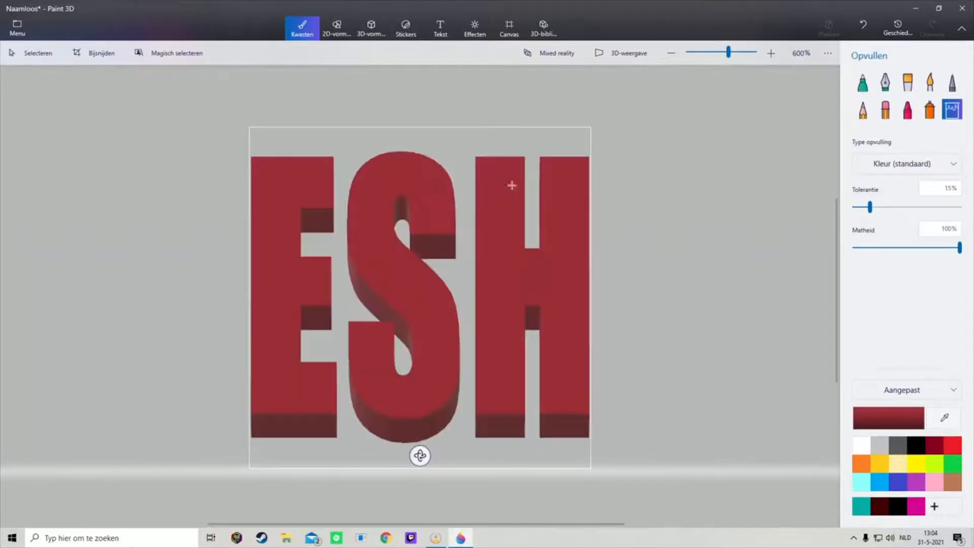
# Step: Spray white along the lower edges and bottom undersides of E, S and H at 47 px thickness and 25% opacity
pyautogui.click(867, 446)
pyautogui.click(930, 113)
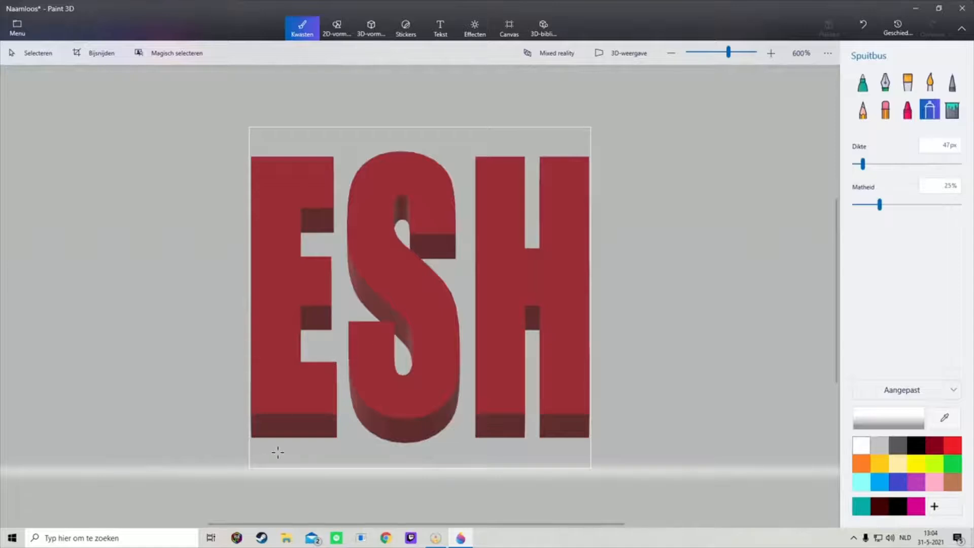
pyautogui.moveTo(259, 424)
pyautogui.mouseDown()
pyautogui.moveTo(274, 401)
pyautogui.moveTo(386, 411)
pyautogui.moveTo(431, 401)
pyautogui.moveTo(427, 416)
pyautogui.mouseUp()
pyautogui.moveTo(484, 432); pyautogui.dragTo(578, 427)
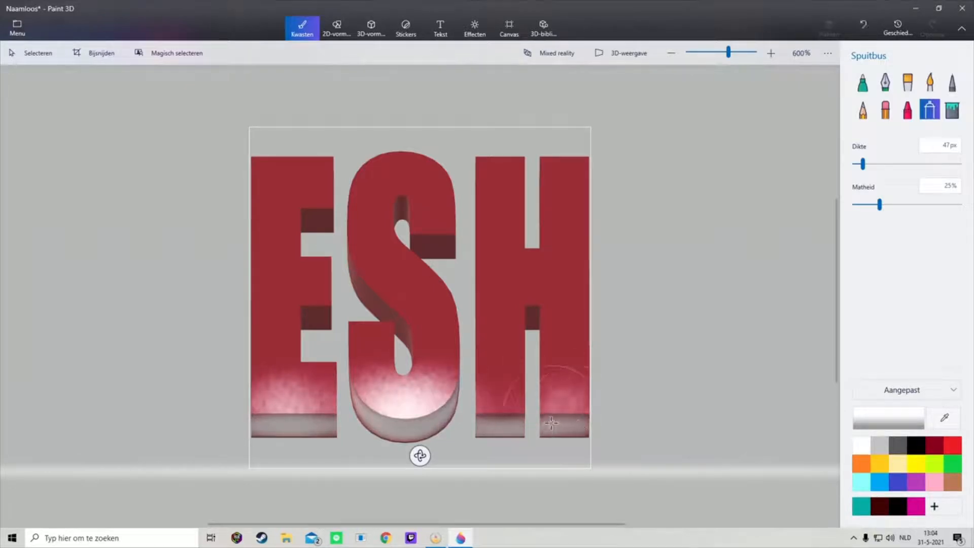
# Step: Spray white highlights around the inner undersides of the H's crossbar, the S's curves and the E's arms
pyautogui.moveTo(530, 319); pyautogui.dragTo(528, 312)
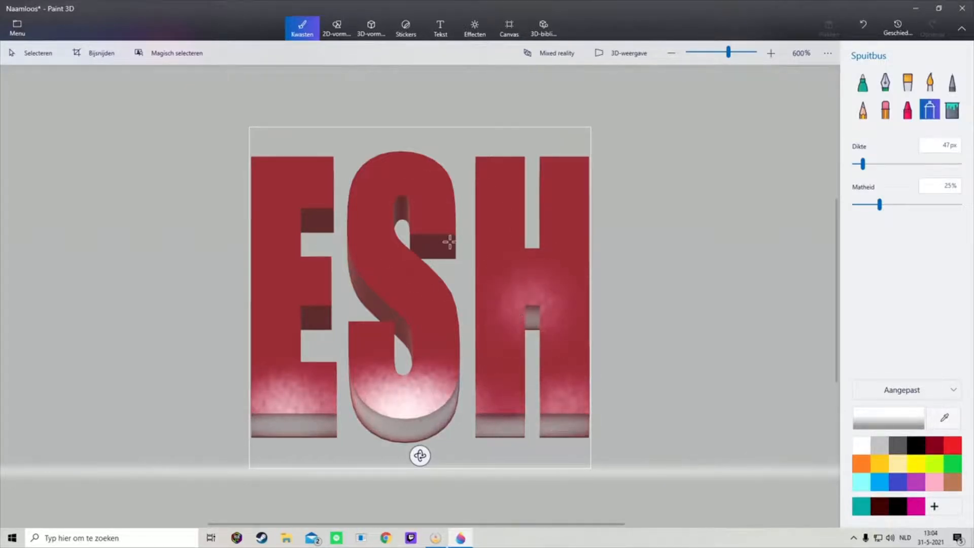
pyautogui.moveTo(446, 244); pyautogui.dragTo(426, 246)
pyautogui.moveTo(402, 205); pyautogui.dragTo(400, 208)
pyautogui.moveTo(320, 220); pyautogui.dragTo(304, 223)
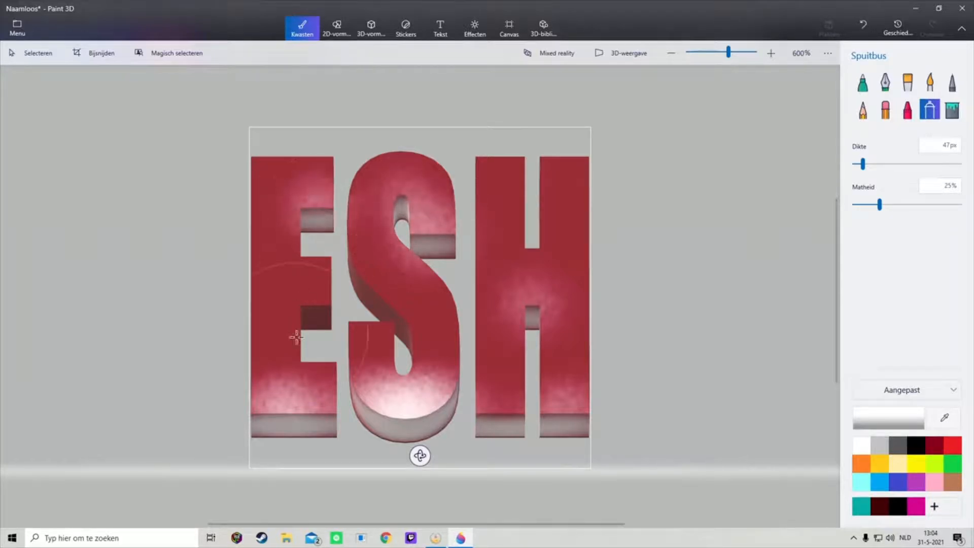
pyautogui.moveTo(323, 318)
pyautogui.mouseDown()
pyautogui.moveTo(291, 319)
pyautogui.moveTo(292, 305)
pyautogui.mouseUp()
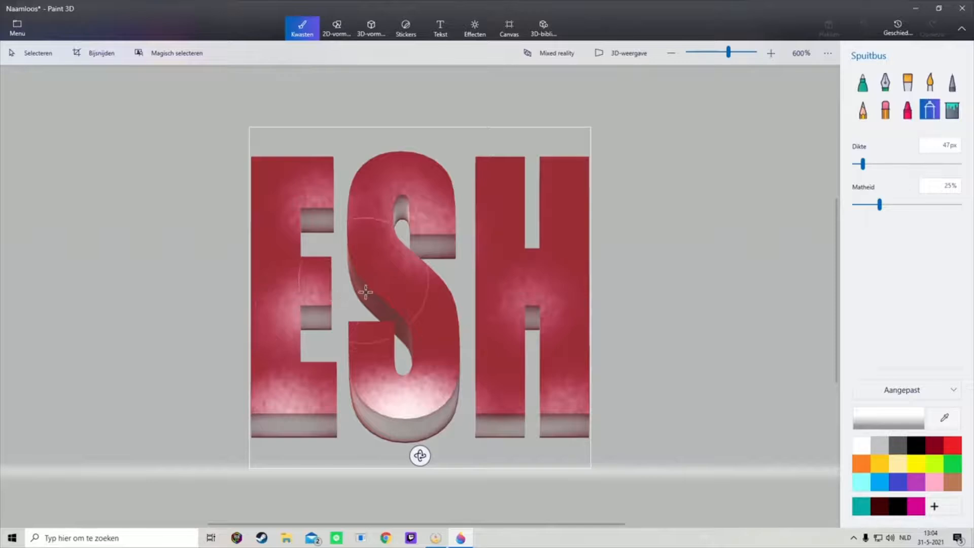
pyautogui.moveTo(365, 289); pyautogui.dragTo(417, 320)
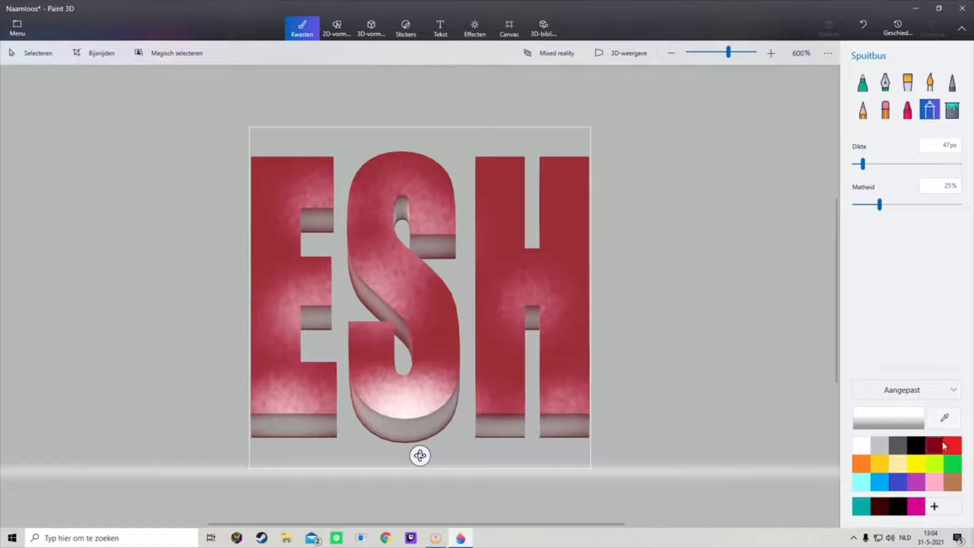
# Step: Mix a muted dark red as the spray colour and shade the upper parts of E, S and H with it
pyautogui.click(881, 508)
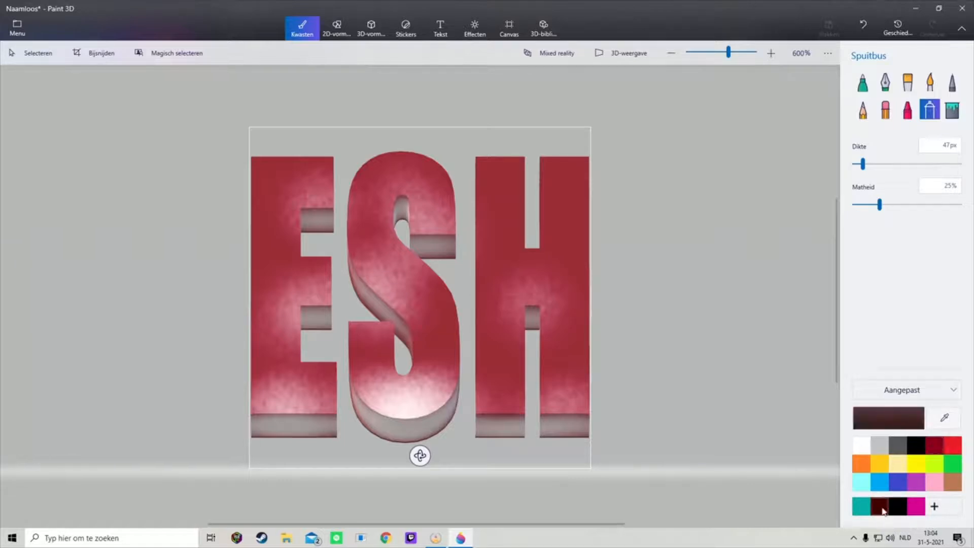
pyautogui.click(938, 450)
pyautogui.click(920, 424)
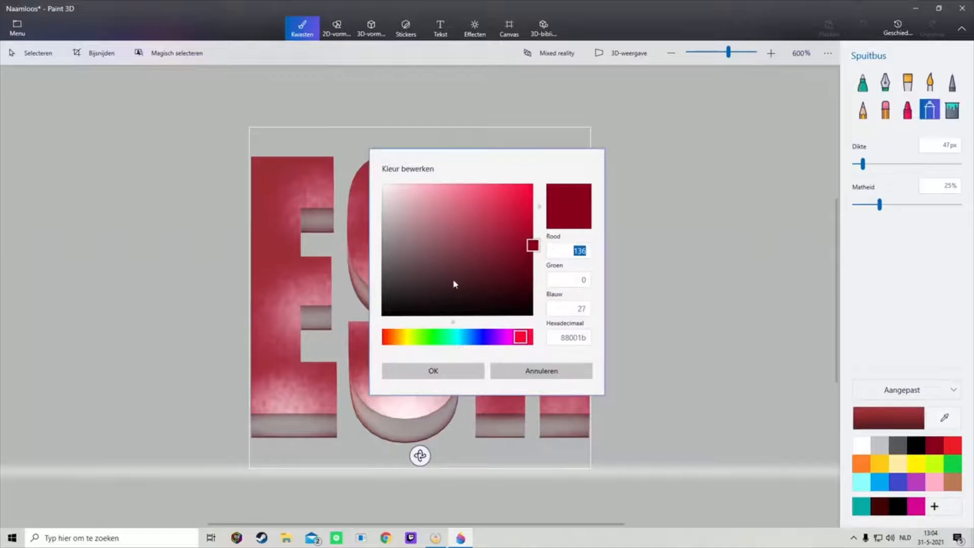
pyautogui.moveTo(455, 283); pyautogui.dragTo(474, 265)
pyautogui.click(477, 375)
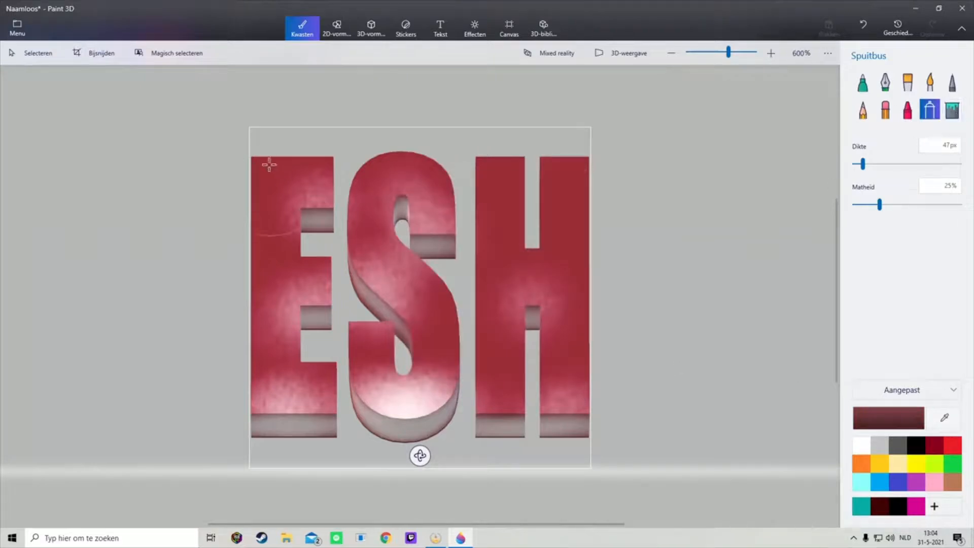
pyautogui.moveTo(296, 170)
pyautogui.mouseDown()
pyautogui.moveTo(435, 185)
pyautogui.moveTo(380, 177)
pyautogui.moveTo(400, 167)
pyautogui.moveTo(507, 194)
pyautogui.moveTo(508, 175)
pyautogui.moveTo(517, 192)
pyautogui.moveTo(568, 176)
pyautogui.moveTo(567, 165)
pyautogui.moveTo(563, 186)
pyautogui.mouseUp()
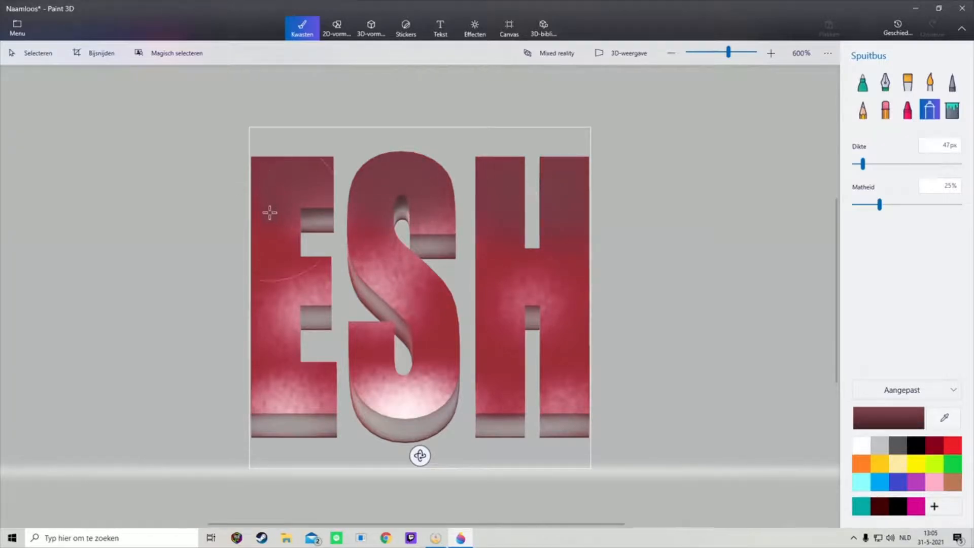
pyautogui.moveTo(545, 204)
pyautogui.mouseDown()
pyautogui.moveTo(502, 168)
pyautogui.moveTo(563, 189)
pyautogui.moveTo(563, 217)
pyautogui.mouseUp()
# Step: Start saving the coloured ESH lettering as a new file
pyautogui.click(17, 26)
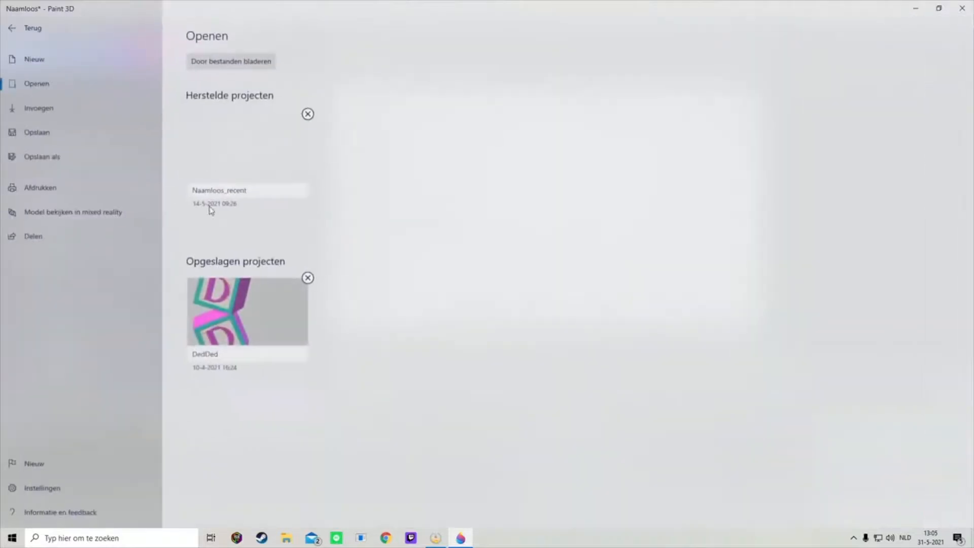
pyautogui.click(59, 156)
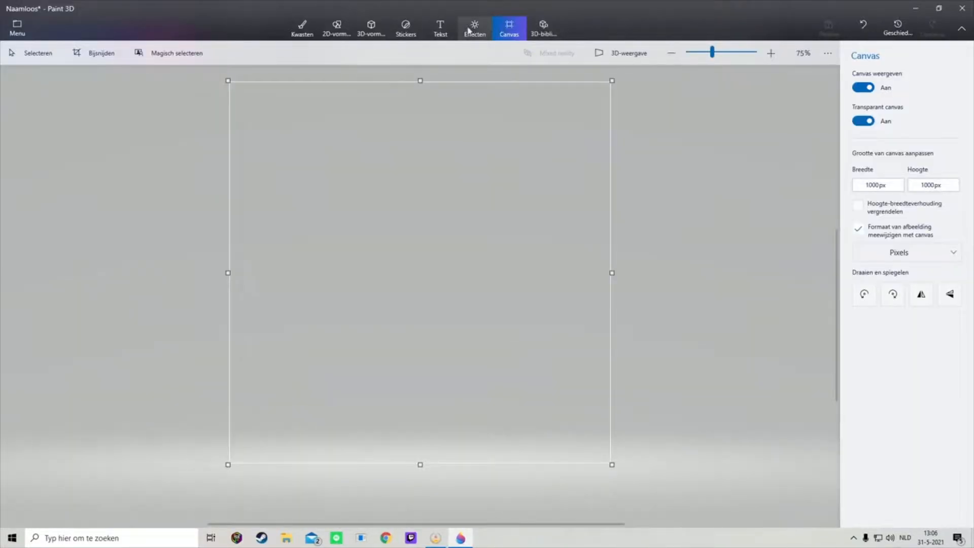
# Step: Place the SHE sticker on the 1000 × 1000 px canvas, scale it to half the canvas width and align it with the left edge
pyautogui.click(406, 28)
pyautogui.click(907, 294)
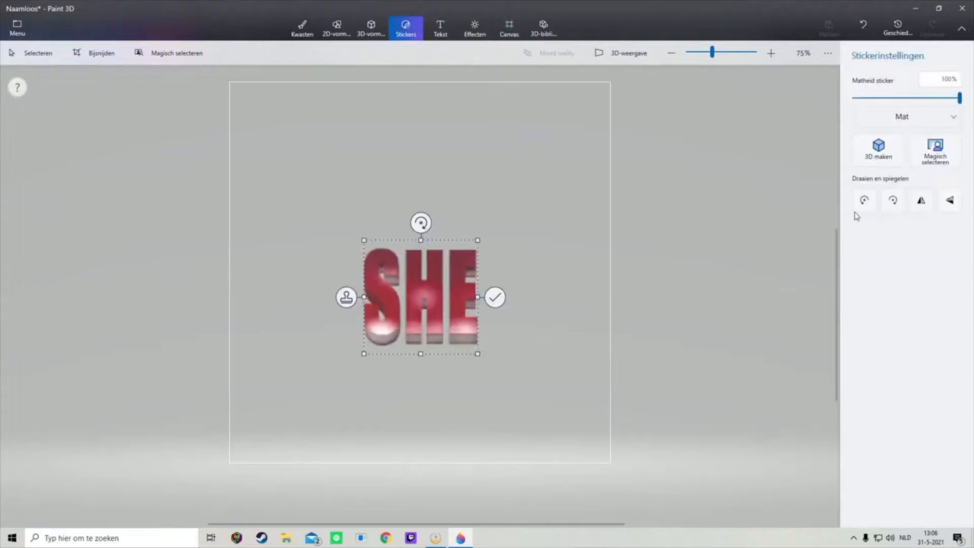
pyautogui.moveTo(416, 293); pyautogui.dragTo(284, 254)
pyautogui.moveTo(345, 318); pyautogui.dragTo(450, 398)
pyautogui.moveTo(370, 315); pyautogui.dragTo(369, 289)
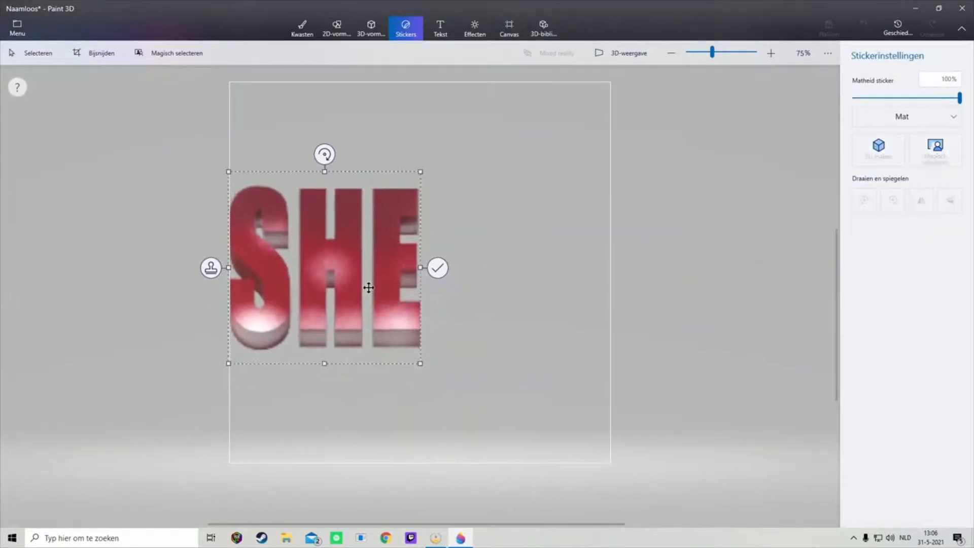
pyautogui.click(524, 150)
# Step: Add the ESH sticker, scale it to the size of SHE and place it directly after SHE to read SHEESH
pyautogui.click(923, 190)
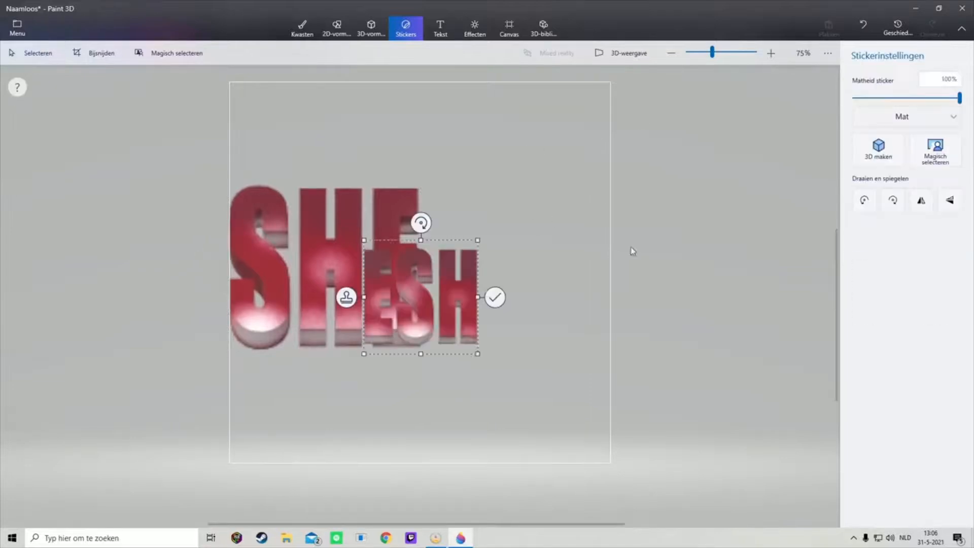
pyautogui.moveTo(481, 235); pyautogui.dragTo(529, 252)
pyautogui.moveTo(605, 184); pyautogui.dragTo(615, 173)
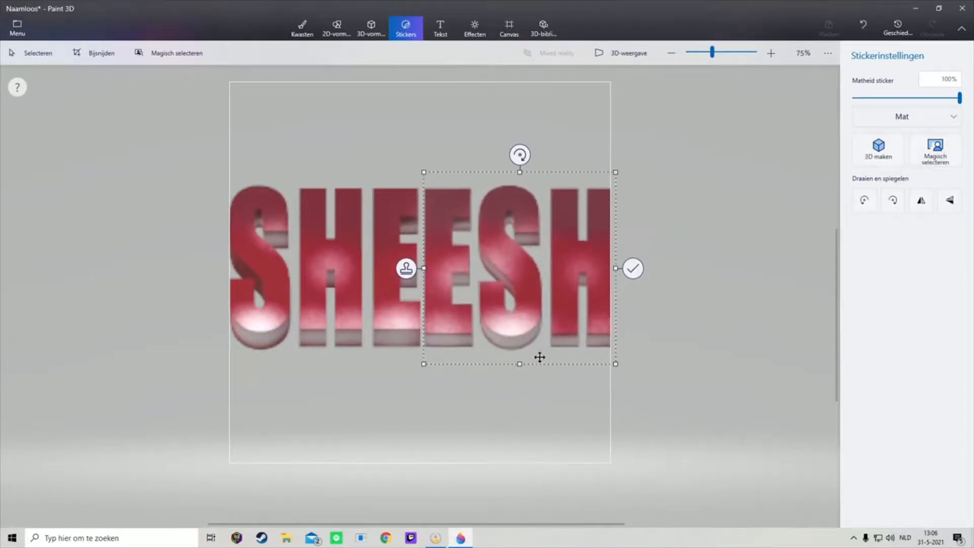
pyautogui.click(320, 340)
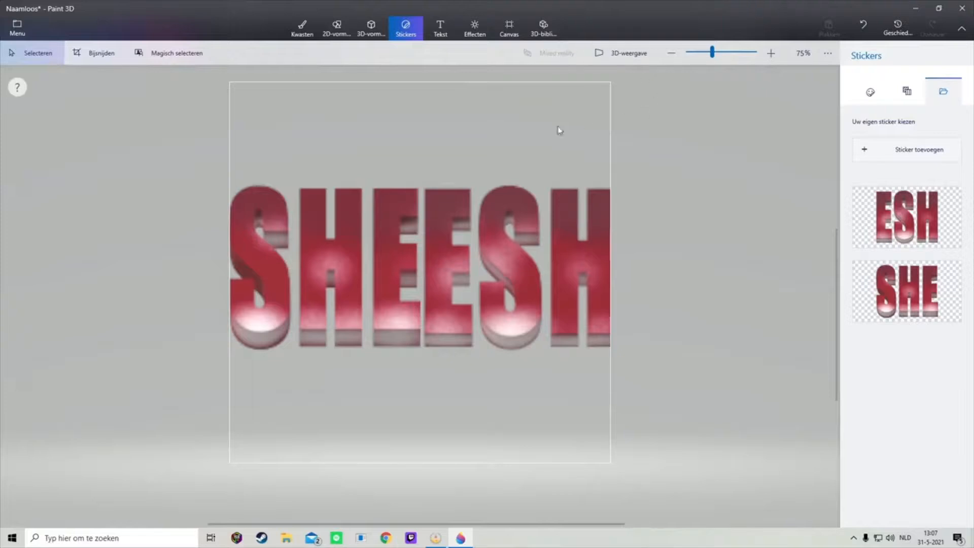
# Step: Undo the placement of both the ESH and SHE stickers
pyautogui.click(864, 26)
pyautogui.click(864, 27)
# Step: Set the canvas width and height to 112 px each
pyautogui.click(509, 28)
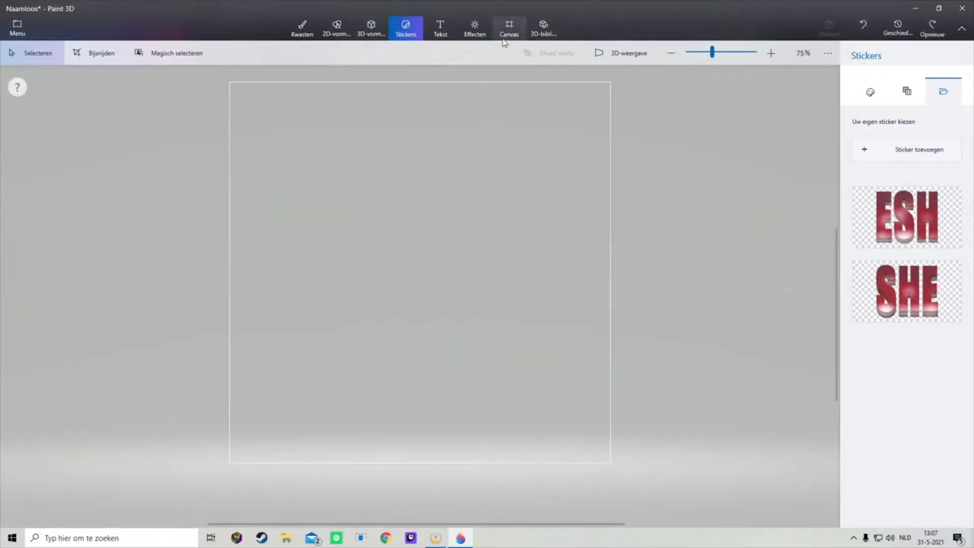
pyautogui.click(865, 184)
pyautogui.doubleClick(865, 183)
pyautogui.write('112')
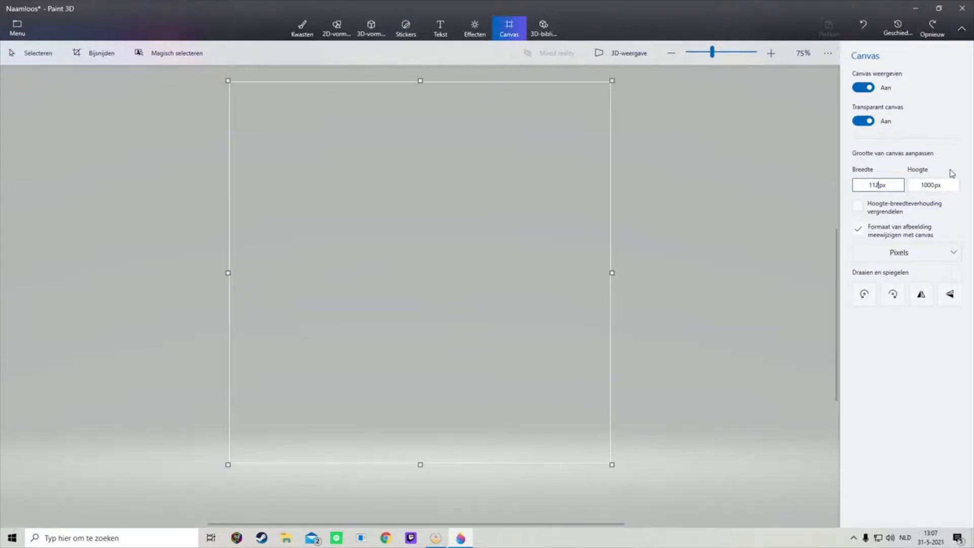
pyautogui.click(927, 186)
pyautogui.doubleClick(926, 186)
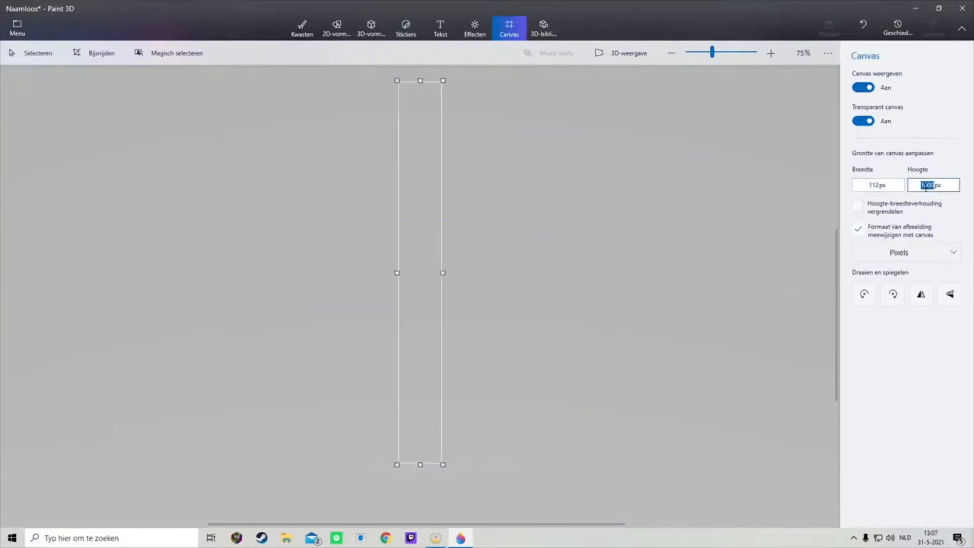
pyautogui.write('112')
pyautogui.press('Return')
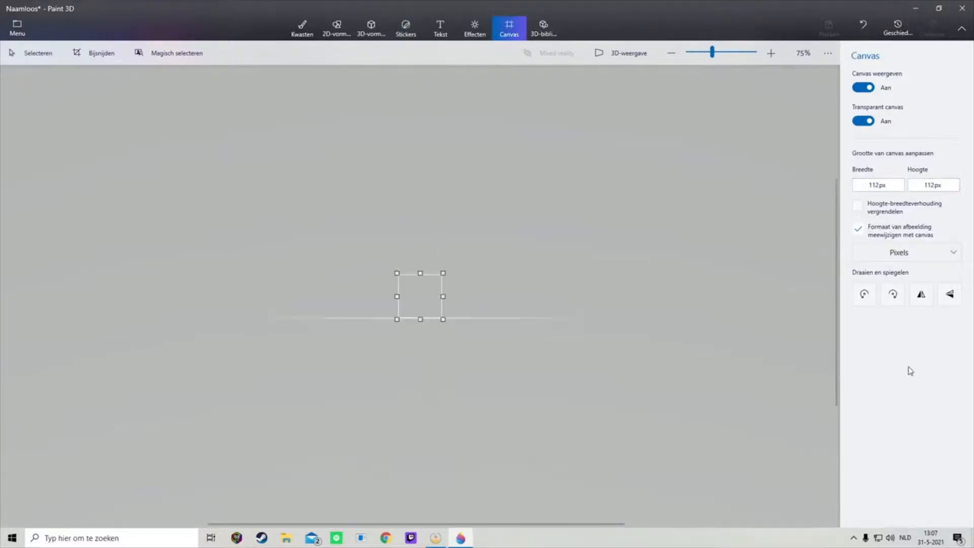
# Step: Search the 3D model library for "war"
pyautogui.scroll(10, 458, 328)
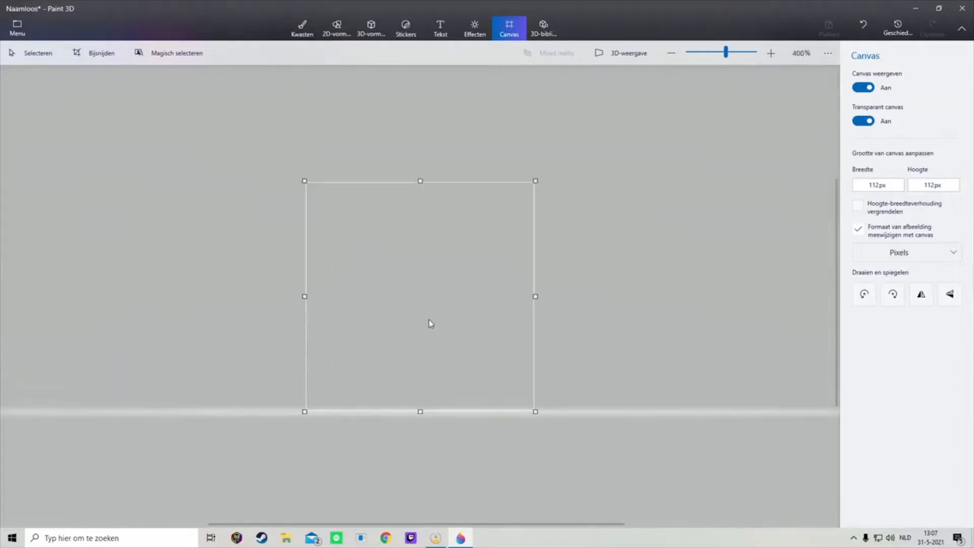
pyautogui.scroll(-2, 424, 322)
pyautogui.click(543, 28)
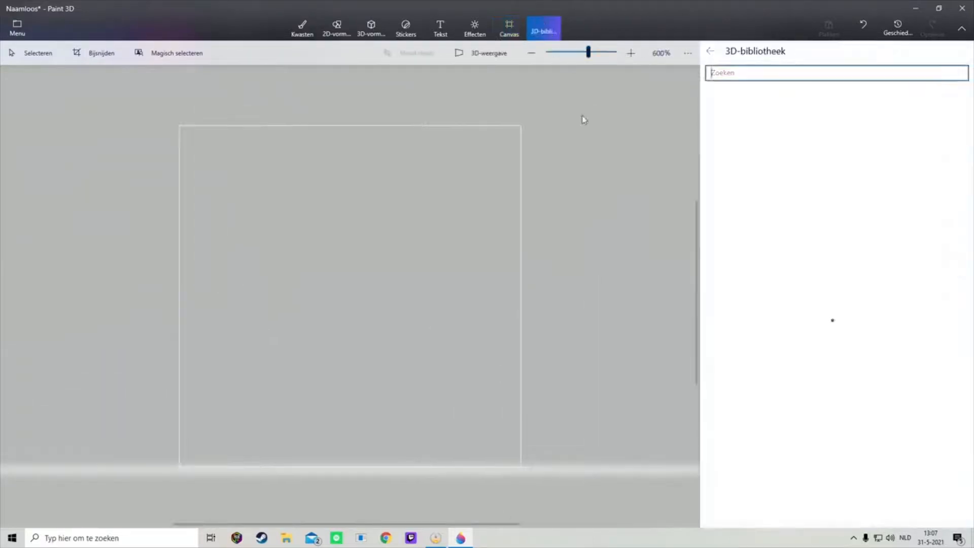
pyautogui.click(732, 73)
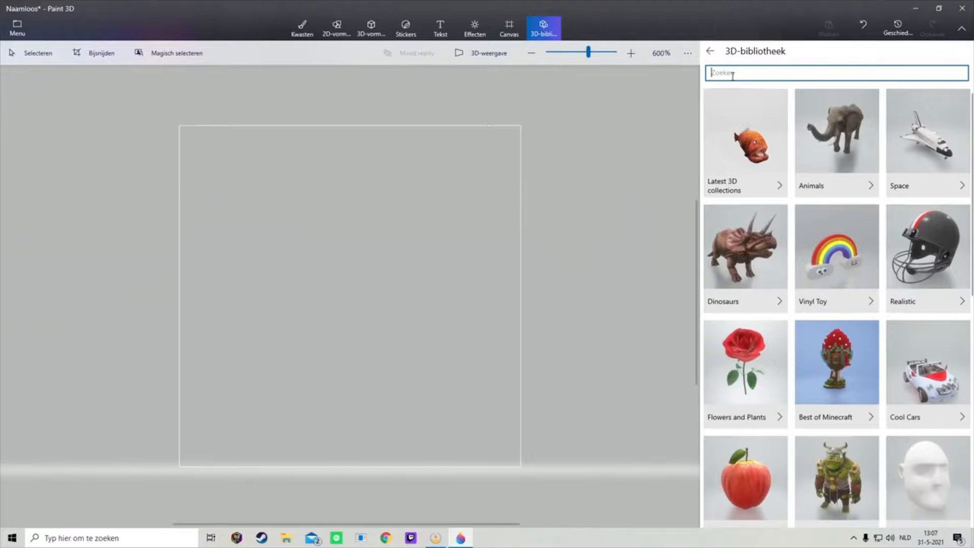
pyautogui.write('war')
pyautogui.press('Return')
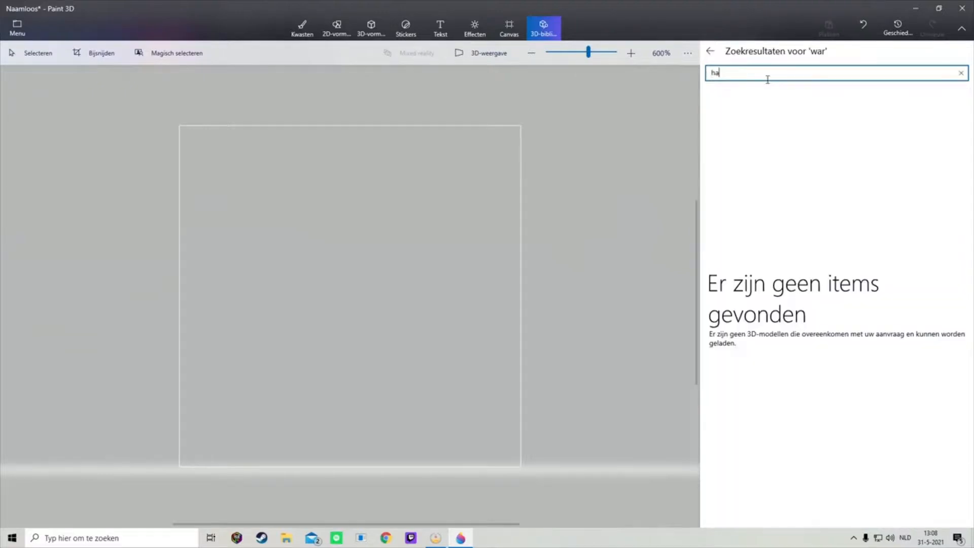
# Step: Search the 3D library for "heart" and insert the glossy light pink model named Heart
pyautogui.press('Return')
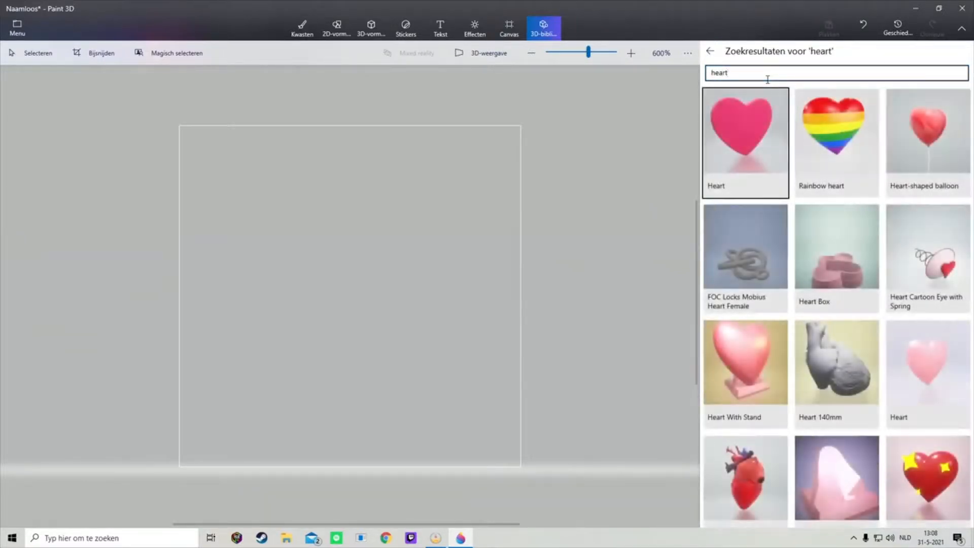
pyautogui.scroll(-5, 776, 192)
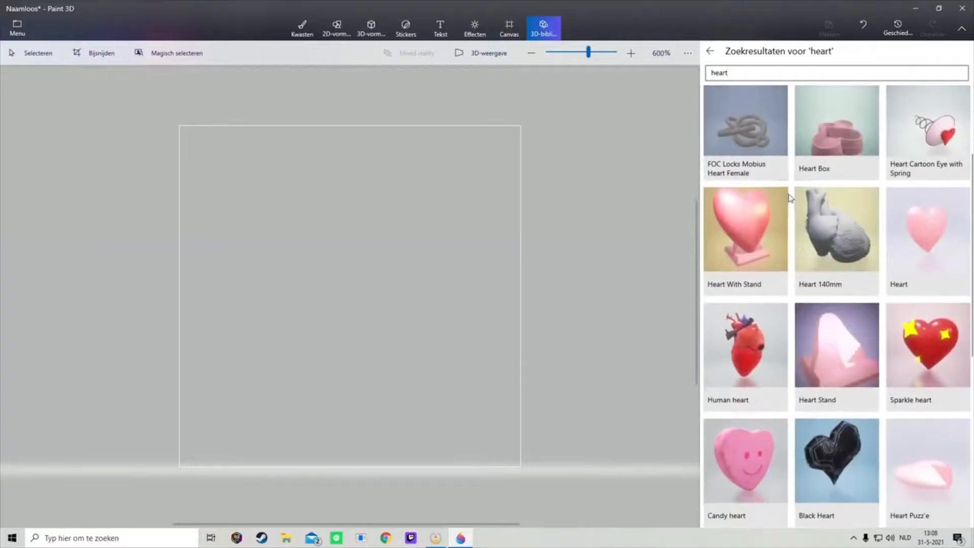
pyautogui.scroll(-4, 763, 304)
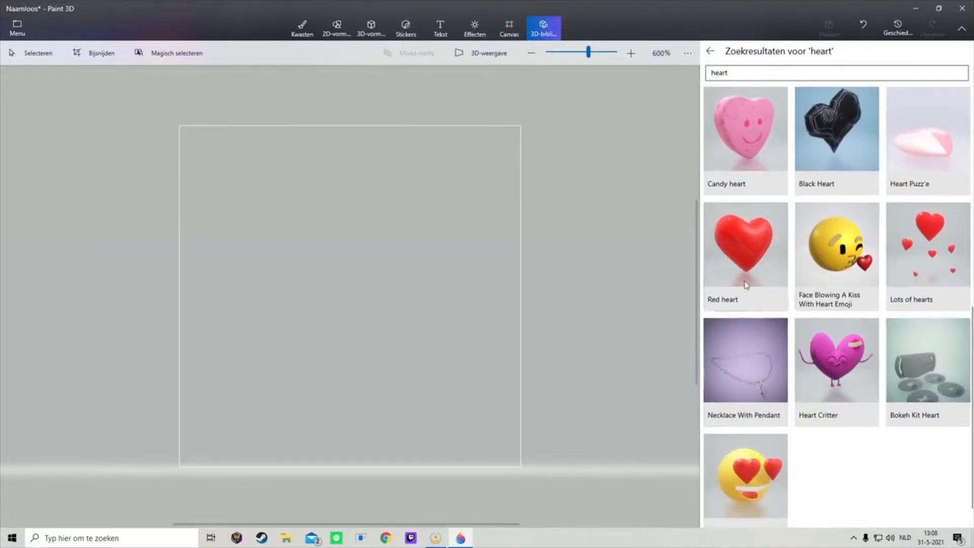
pyautogui.scroll(6, 755, 304)
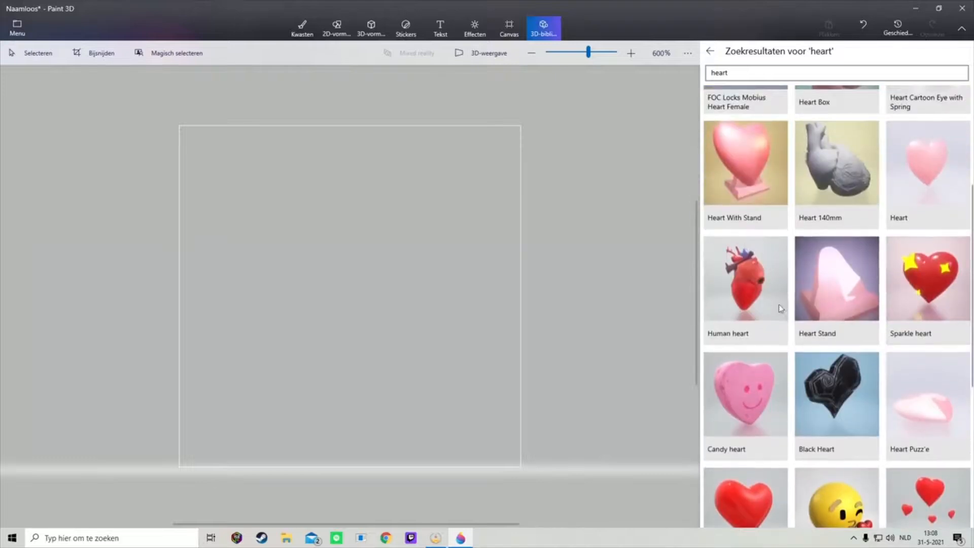
pyautogui.scroll(-4, 921, 162)
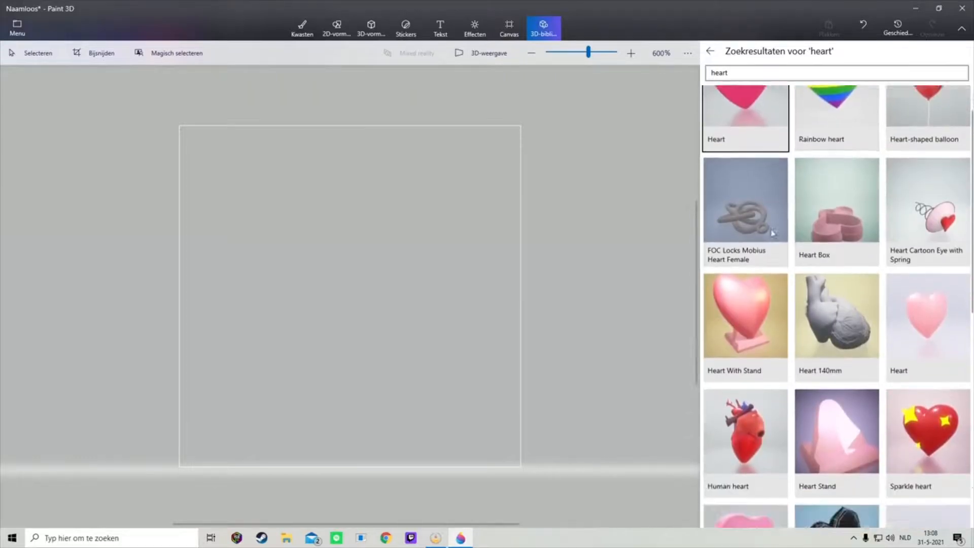
pyautogui.scroll(-3, 863, 192)
pyautogui.scroll(4, 770, 227)
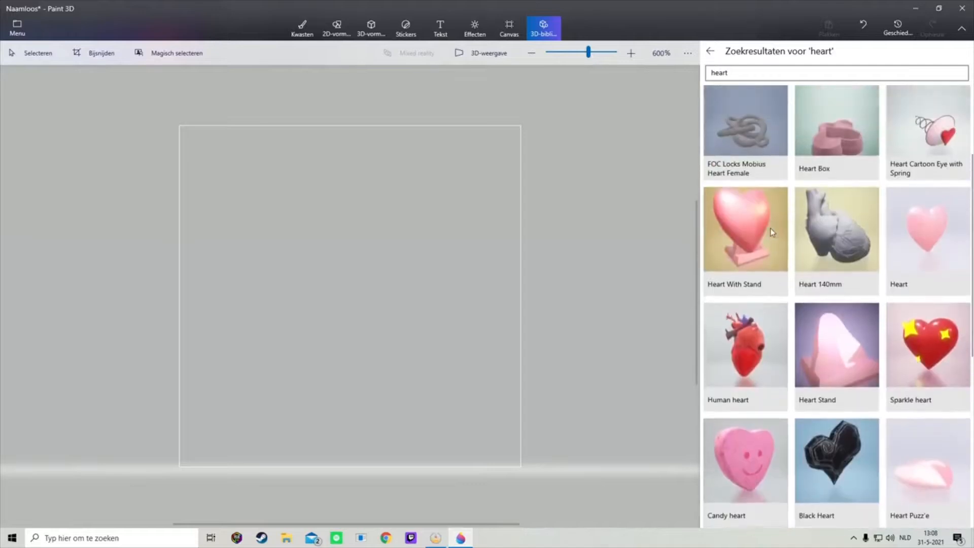
pyautogui.scroll(3, 941, 236)
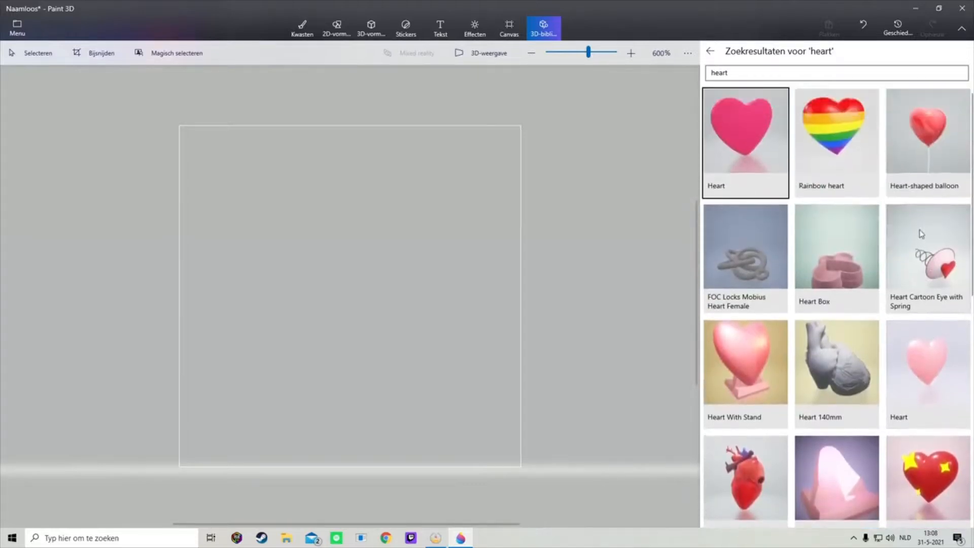
pyautogui.click(925, 356)
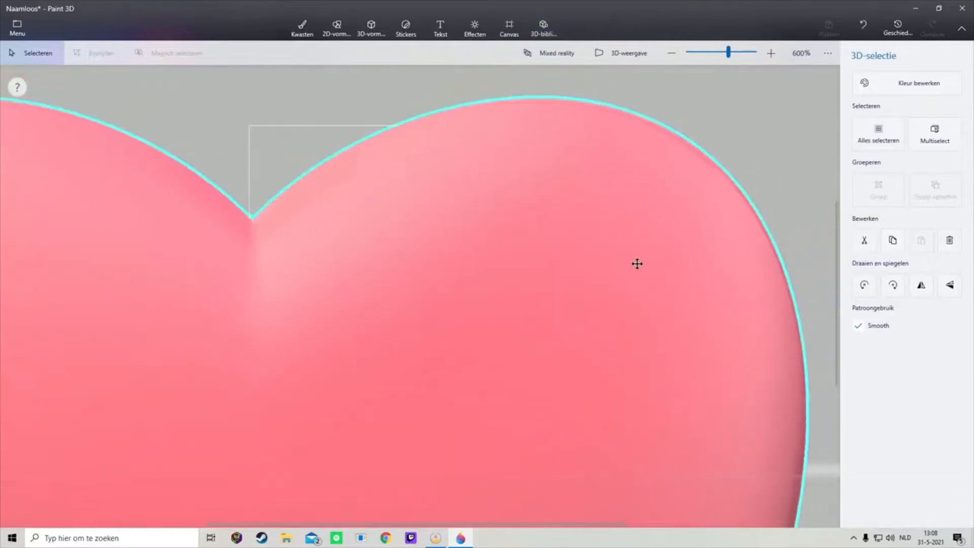
# Step: Shrink the oversized heart and centre it inside the 112 × 112 px canvas, leaving a small margin around it
pyautogui.moveTo(743, 168); pyautogui.dragTo(551, 341)
pyautogui.moveTo(680, 188); pyautogui.dragTo(484, 366)
pyautogui.moveTo(567, 189); pyautogui.dragTo(464, 359)
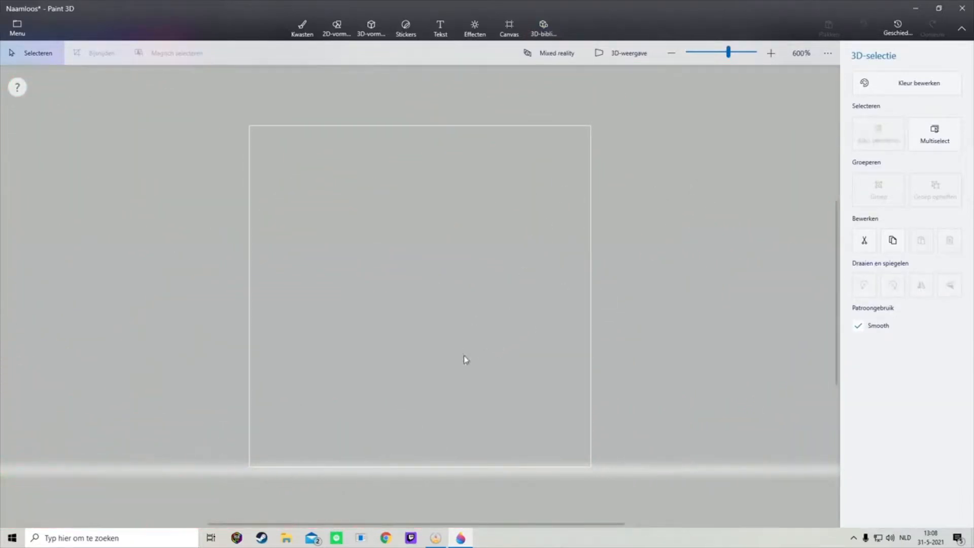
pyautogui.moveTo(571, 212); pyautogui.dragTo(259, 459)
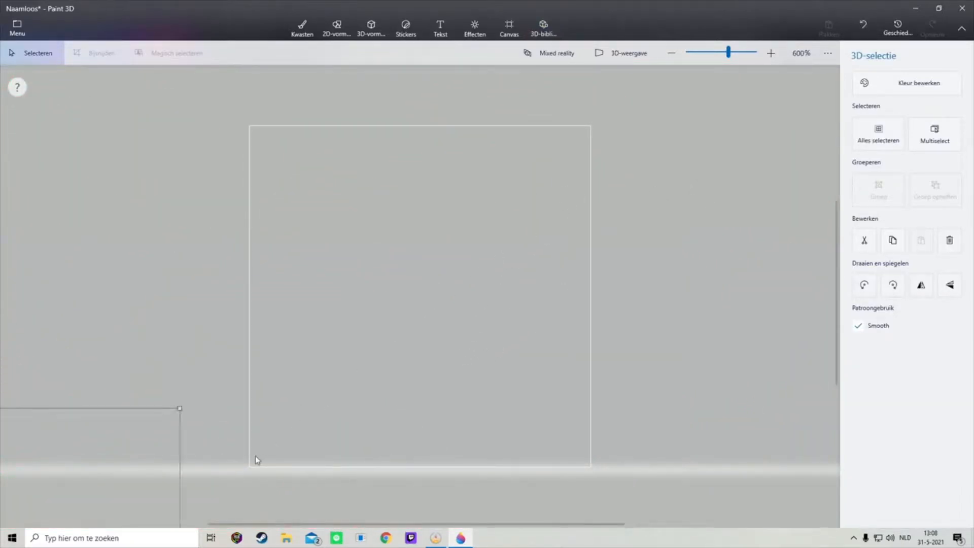
pyautogui.moveTo(155, 455); pyautogui.dragTo(634, 183)
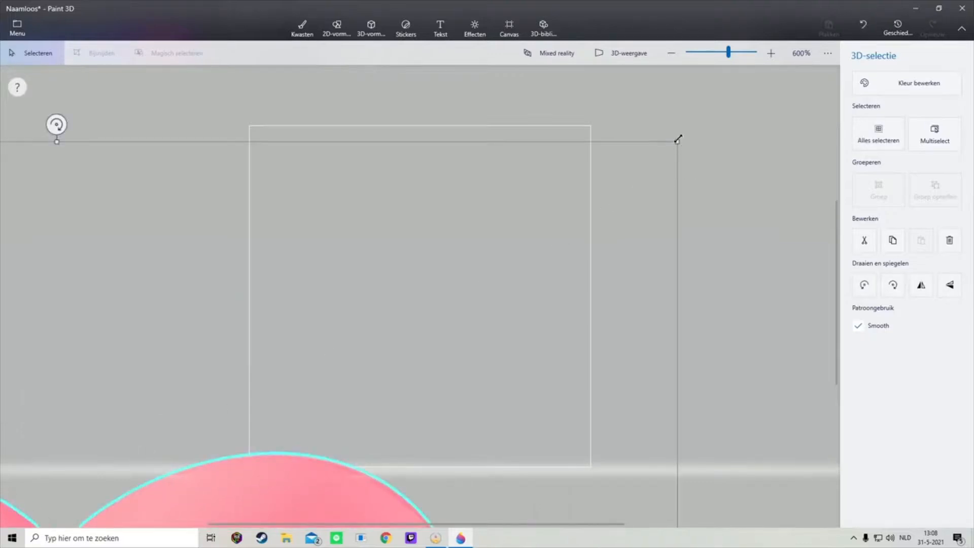
pyautogui.moveTo(679, 139); pyautogui.dragTo(280, 402)
pyautogui.moveTo(157, 448); pyautogui.dragTo(680, 92)
pyautogui.moveTo(694, 130); pyautogui.dragTo(698, 206)
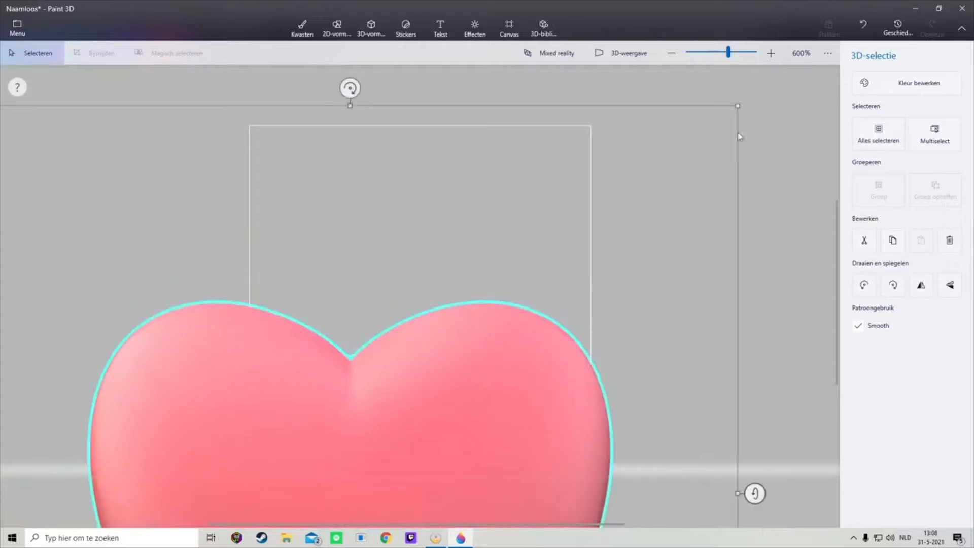
pyautogui.moveTo(738, 103); pyautogui.dragTo(387, 274)
pyautogui.moveTo(132, 473); pyautogui.dragTo(374, 241)
pyautogui.moveTo(650, 258); pyautogui.dragTo(629, 309)
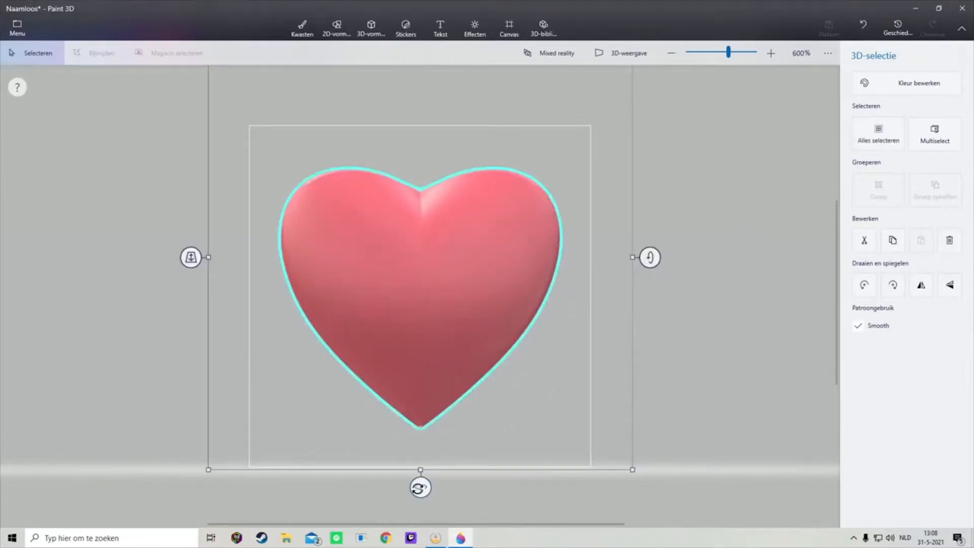
# Step: Rotate the heart in 3D to a narrow three-quarter view leaning left, with its tip toward the canvas's lower right
pyautogui.moveTo(420, 488)
pyautogui.mouseDown()
pyautogui.moveTo(278, 485)
pyautogui.moveTo(122, 461)
pyautogui.moveTo(409, 442)
pyautogui.moveTo(518, 390)
pyautogui.mouseUp()
pyautogui.moveTo(537, 154); pyautogui.dragTo(513, 314)
pyautogui.moveTo(396, 109)
pyautogui.mouseDown()
pyautogui.moveTo(412, 155)
pyautogui.moveTo(526, 191)
pyautogui.moveTo(630, 450)
pyautogui.moveTo(434, 206)
pyautogui.moveTo(146, 256)
pyautogui.moveTo(287, 269)
pyautogui.mouseUp()
pyautogui.click(381, 343)
pyautogui.moveTo(381, 402); pyautogui.dragTo(406, 272)
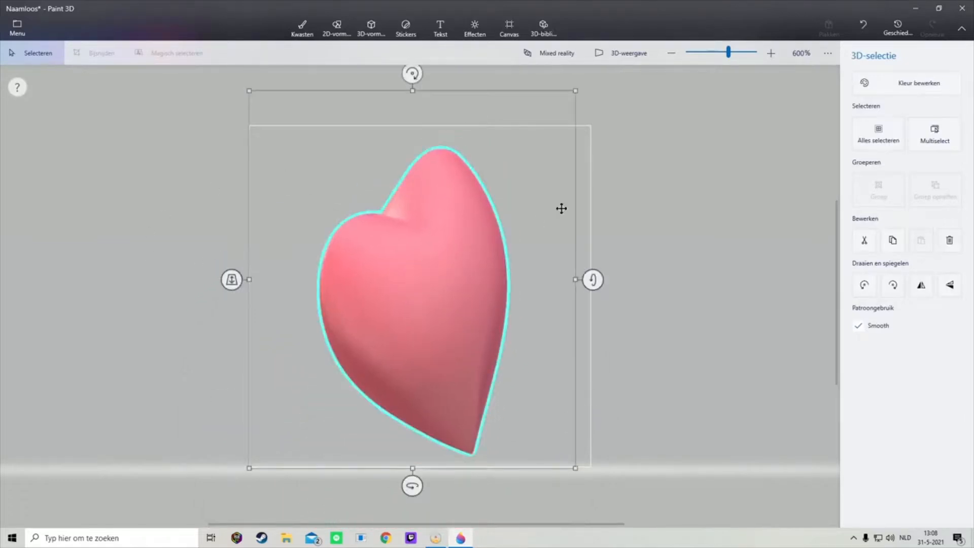
# Step: Turn and tilt the heart so it leans right, with its tip pointing toward the canvas's lower left corner
pyautogui.moveTo(411, 485); pyautogui.dragTo(272, 482)
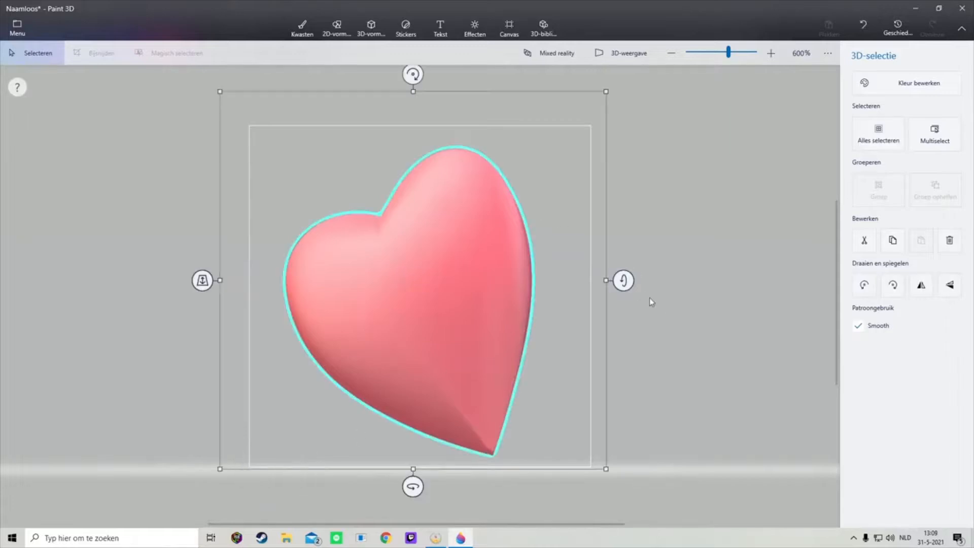
pyautogui.moveTo(622, 281); pyautogui.dragTo(598, 345)
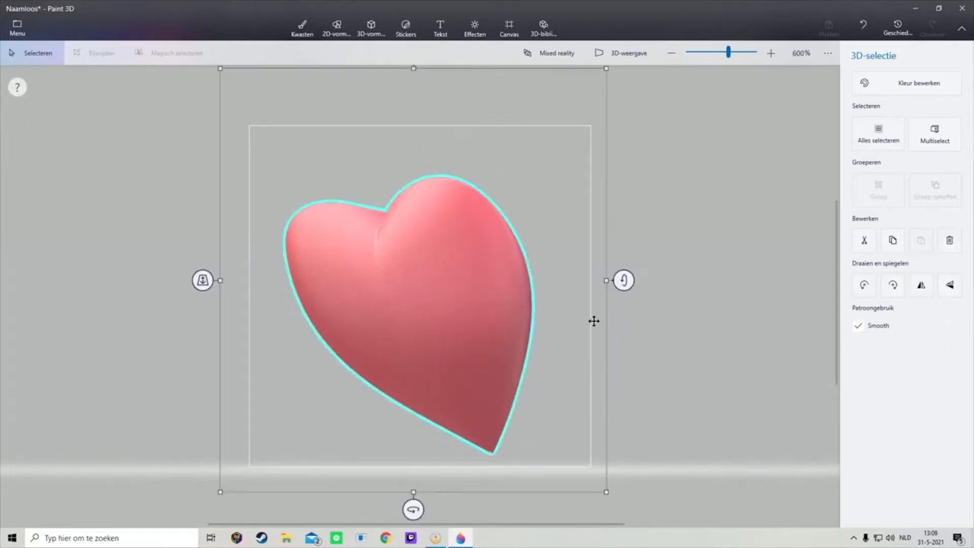
pyautogui.moveTo(596, 72)
pyautogui.mouseDown()
pyautogui.moveTo(606, 68)
pyautogui.moveTo(583, 85)
pyautogui.mouseUp()
pyautogui.moveTo(406, 70); pyautogui.dragTo(592, 152)
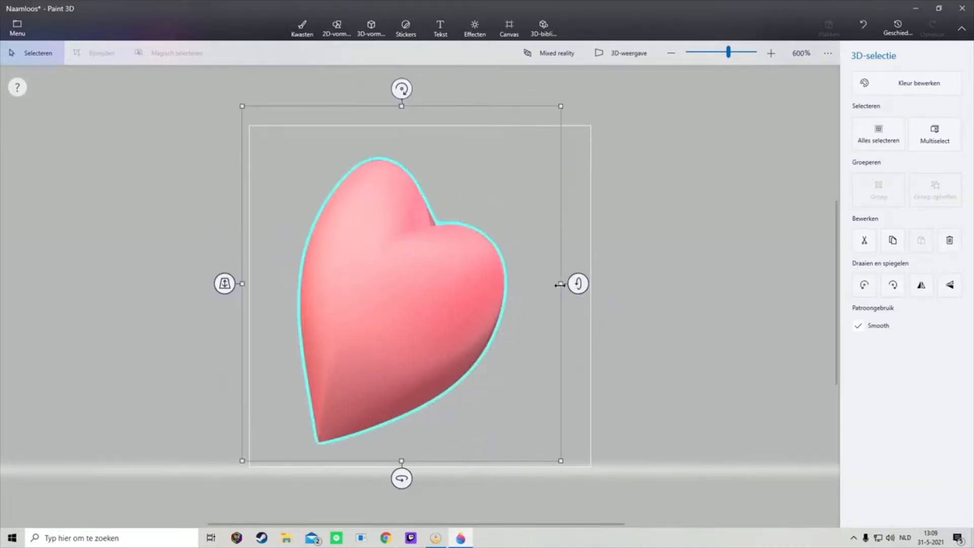
# Step: Stretch, slightly turn and reposition the heart until it nearly fills the canvas width and height, and deselect it
pyautogui.moveTo(560, 284); pyautogui.dragTo(611, 283)
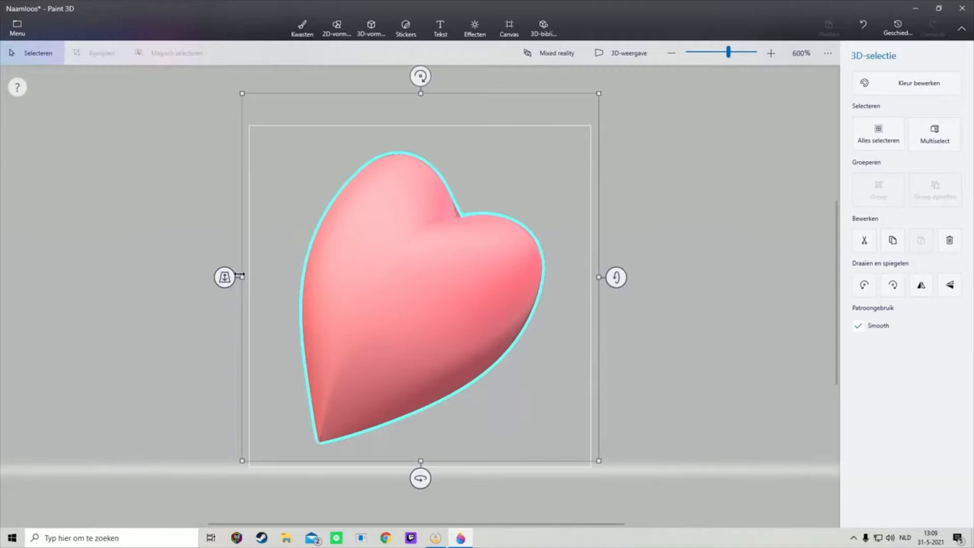
pyautogui.moveTo(238, 276); pyautogui.dragTo(222, 280)
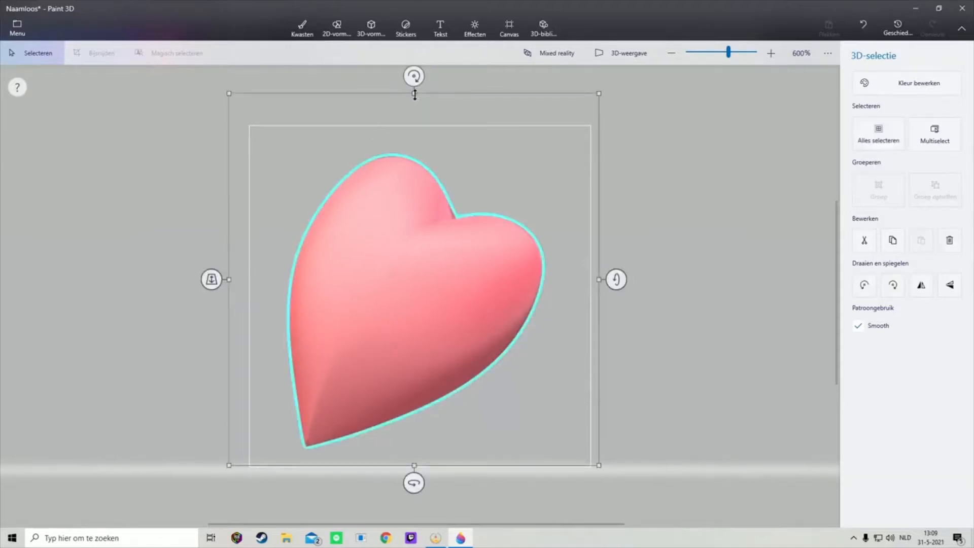
pyautogui.moveTo(415, 94); pyautogui.dragTo(419, 79)
pyautogui.moveTo(412, 482); pyautogui.dragTo(450, 473)
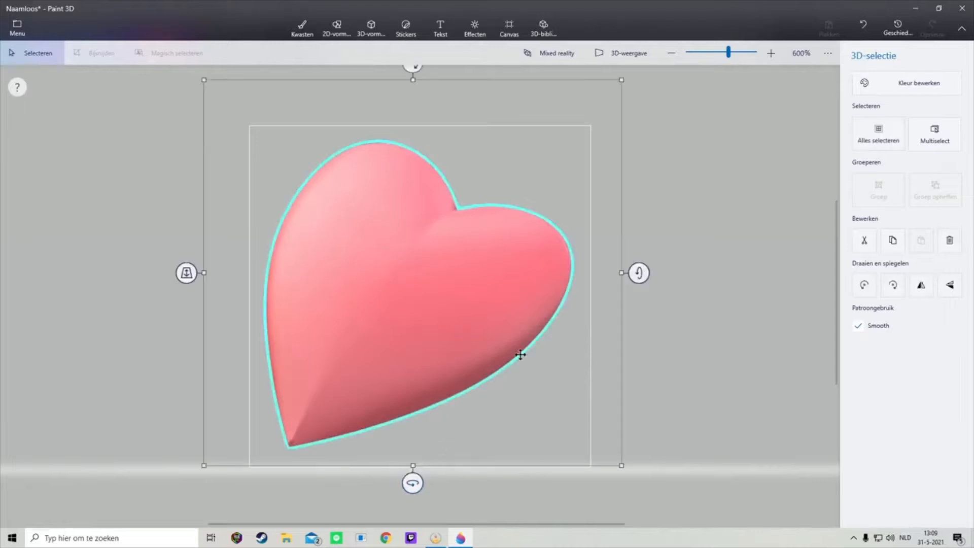
pyautogui.moveTo(620, 274); pyautogui.dragTo(639, 274)
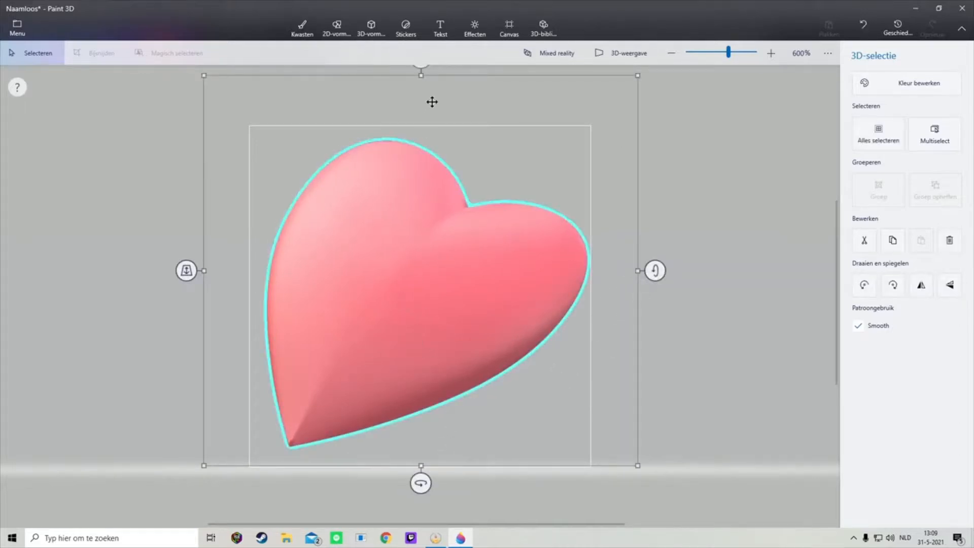
pyautogui.moveTo(221, 75); pyautogui.dragTo(188, 74)
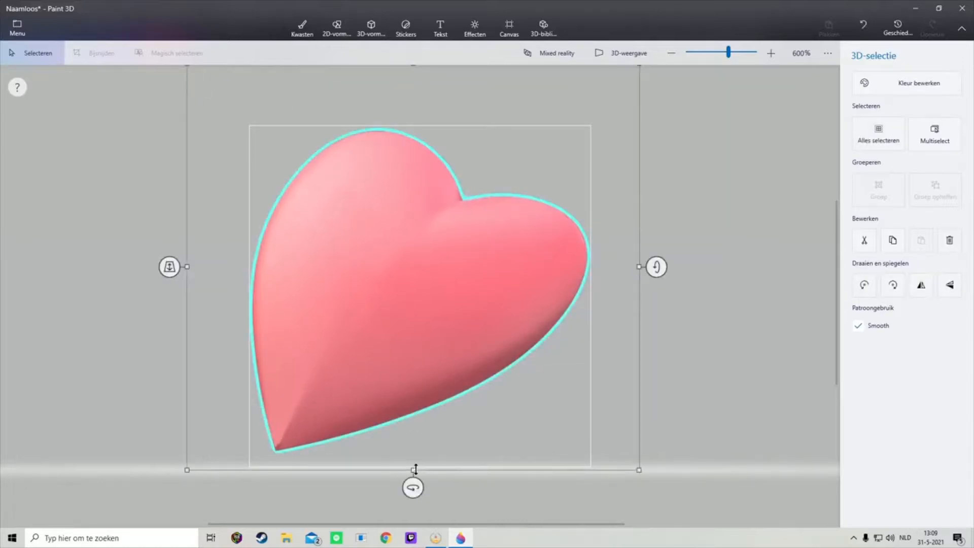
pyautogui.moveTo(415, 469); pyautogui.dragTo(415, 484)
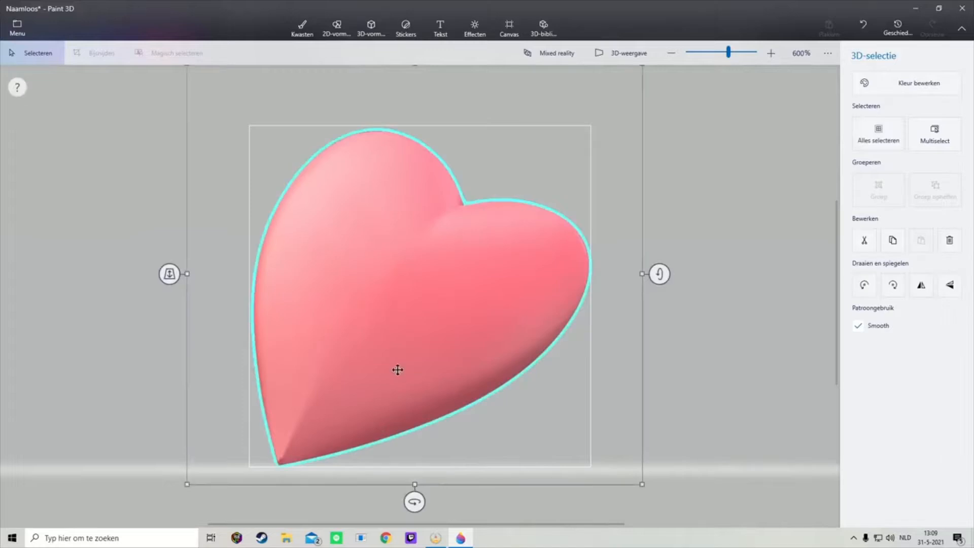
pyautogui.moveTo(398, 369); pyautogui.dragTo(393, 363)
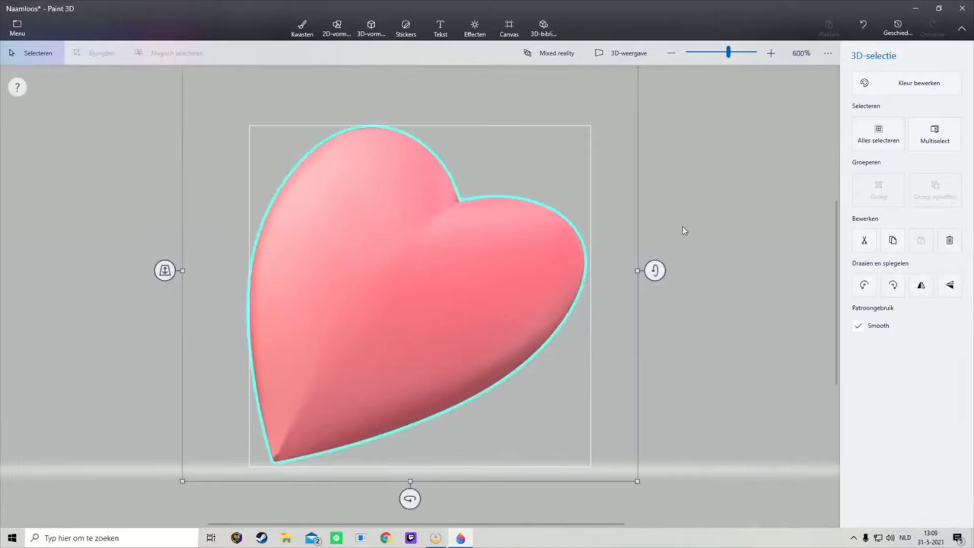
pyautogui.click(732, 209)
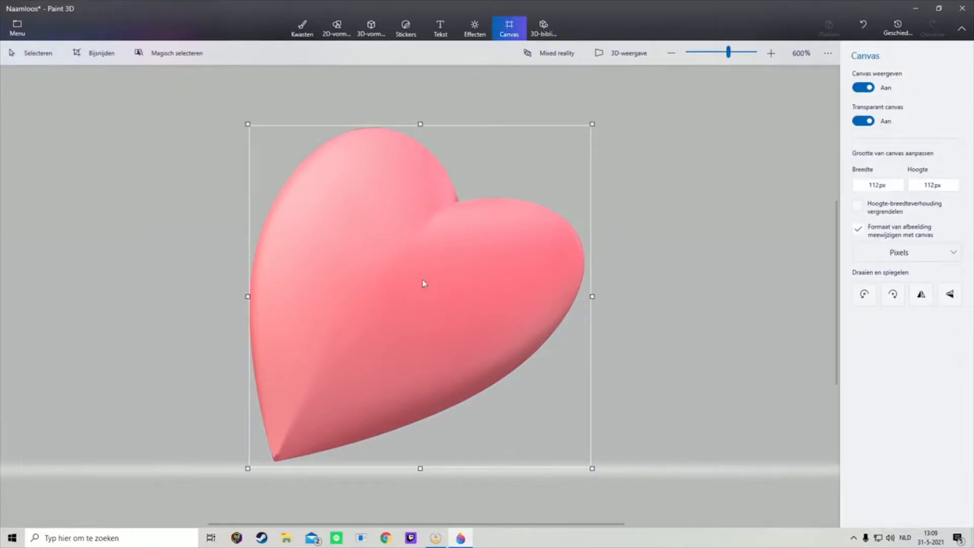
# Step: Fill the whole heart with the custom teal colour
pyautogui.click(303, 29)
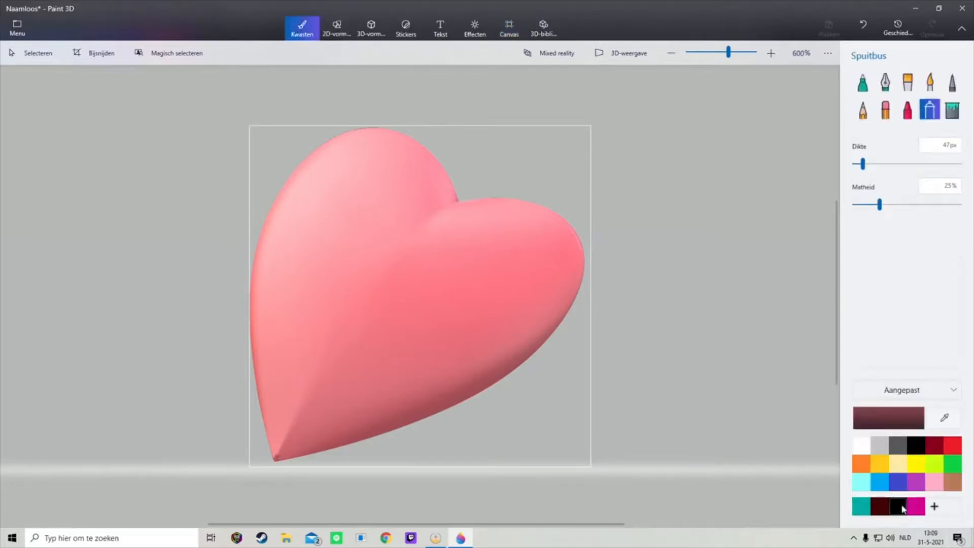
pyautogui.click(936, 467)
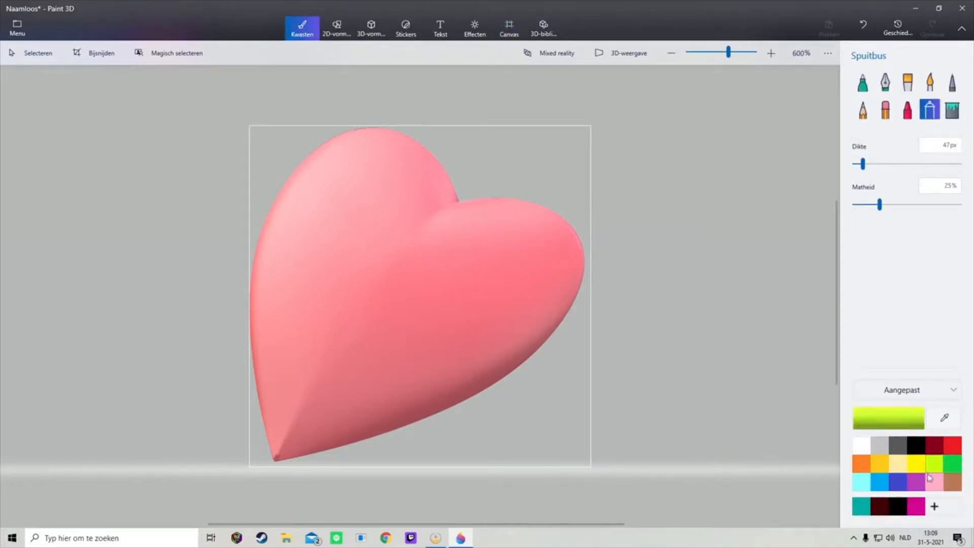
pyautogui.click(864, 513)
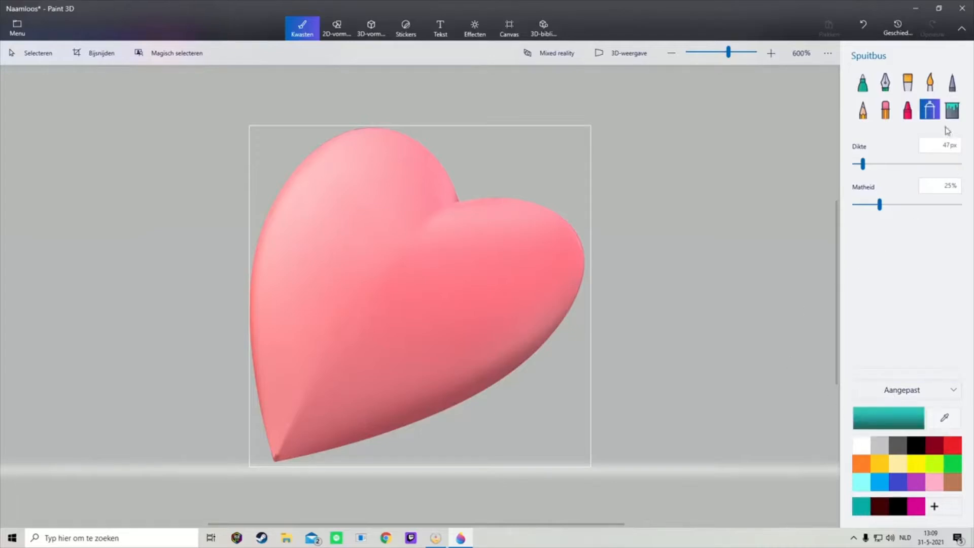
pyautogui.click(952, 109)
pyautogui.click(387, 260)
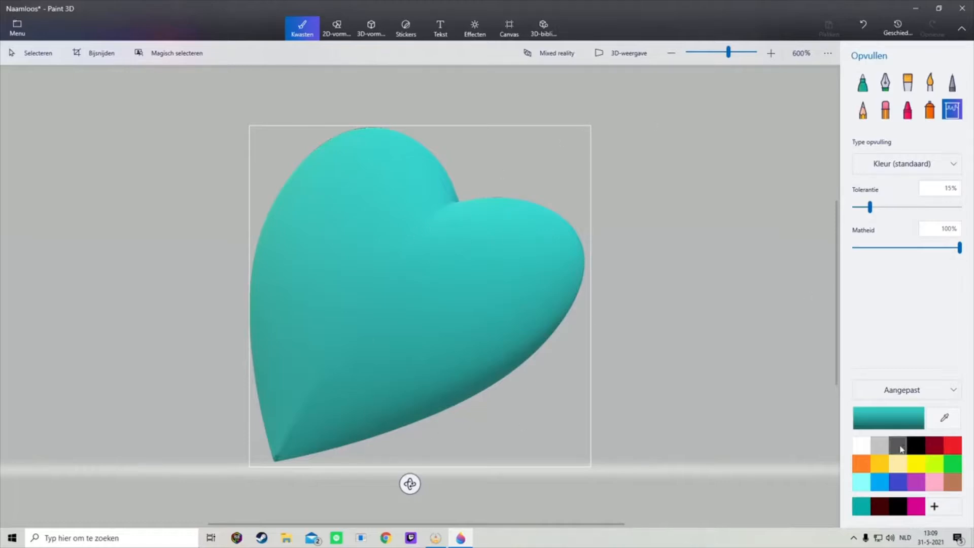
# Step: Spray white over the heart's right lobe, the notch and upper lobe, and along the lower edge to the tip
pyautogui.click(930, 109)
pyautogui.click(861, 446)
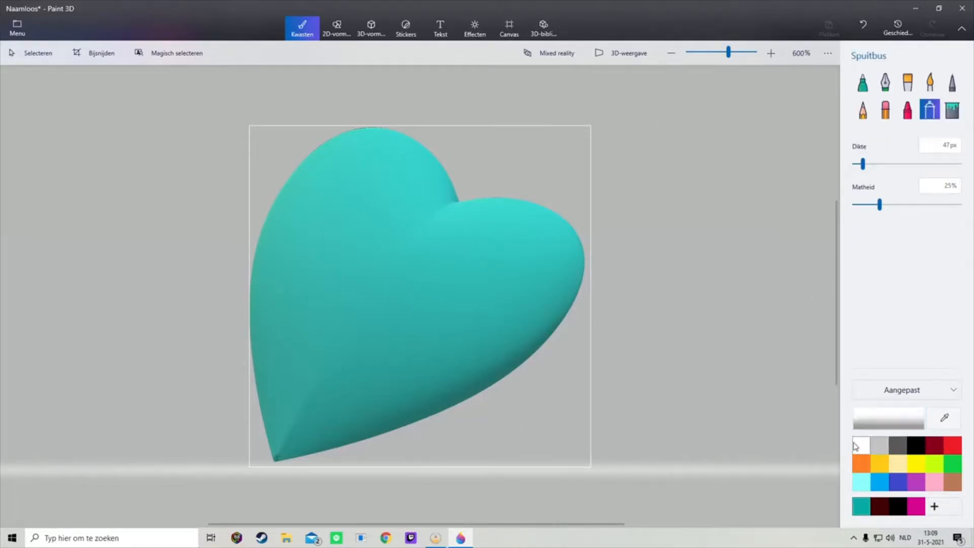
pyautogui.moveTo(465, 214)
pyautogui.mouseDown()
pyautogui.moveTo(512, 211)
pyautogui.moveTo(562, 269)
pyautogui.moveTo(513, 337)
pyautogui.moveTo(479, 355)
pyautogui.mouseUp()
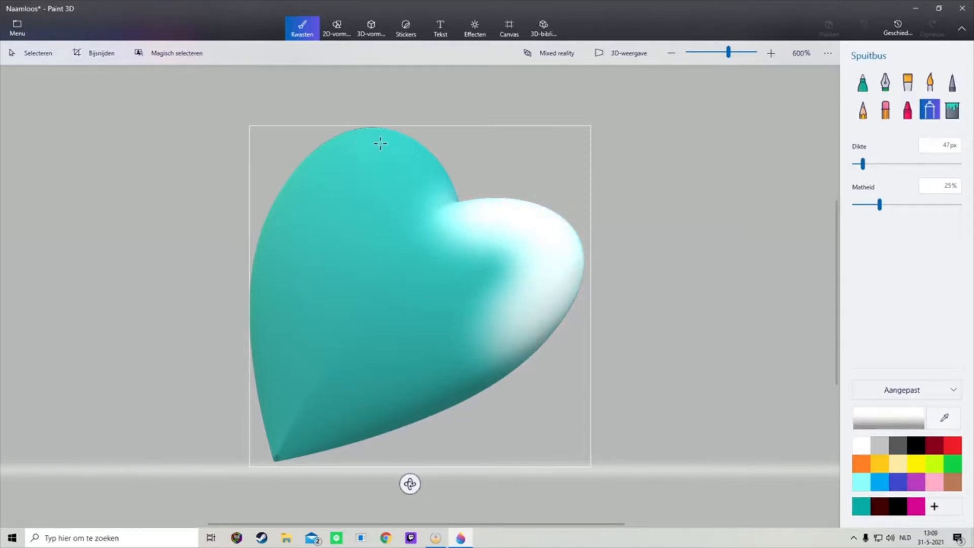
pyautogui.moveTo(380, 144); pyautogui.dragTo(470, 259)
pyautogui.moveTo(498, 341); pyautogui.dragTo(306, 434)
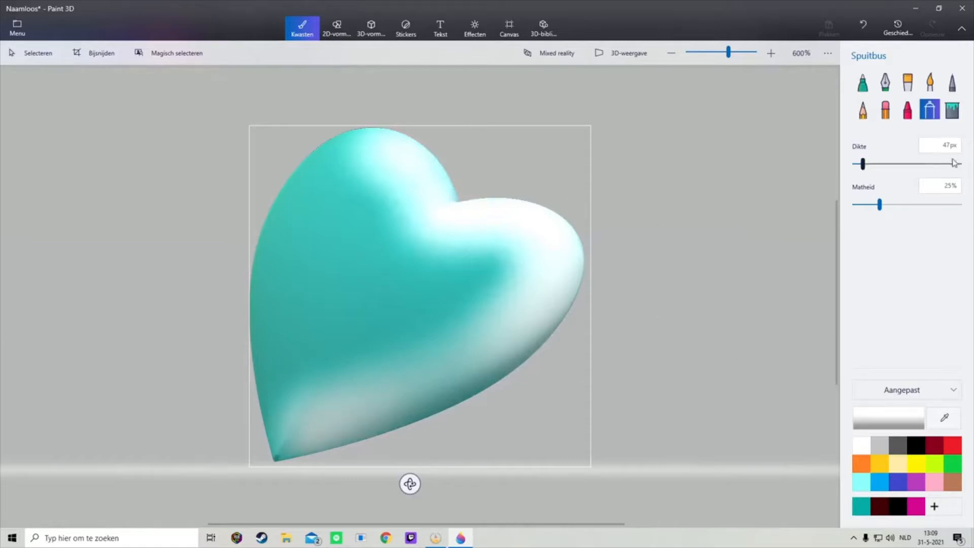
# Step: Spray light pink over the middle of the heart, from the upper-left lobe down and across the centre
pyautogui.click(934, 481)
pyautogui.moveTo(327, 171)
pyautogui.mouseDown()
pyautogui.moveTo(417, 224)
pyautogui.moveTo(409, 263)
pyautogui.moveTo(452, 257)
pyautogui.moveTo(395, 330)
pyautogui.moveTo(288, 361)
pyautogui.moveTo(329, 414)
pyautogui.mouseUp()
pyautogui.moveTo(489, 305); pyautogui.dragTo(305, 361)
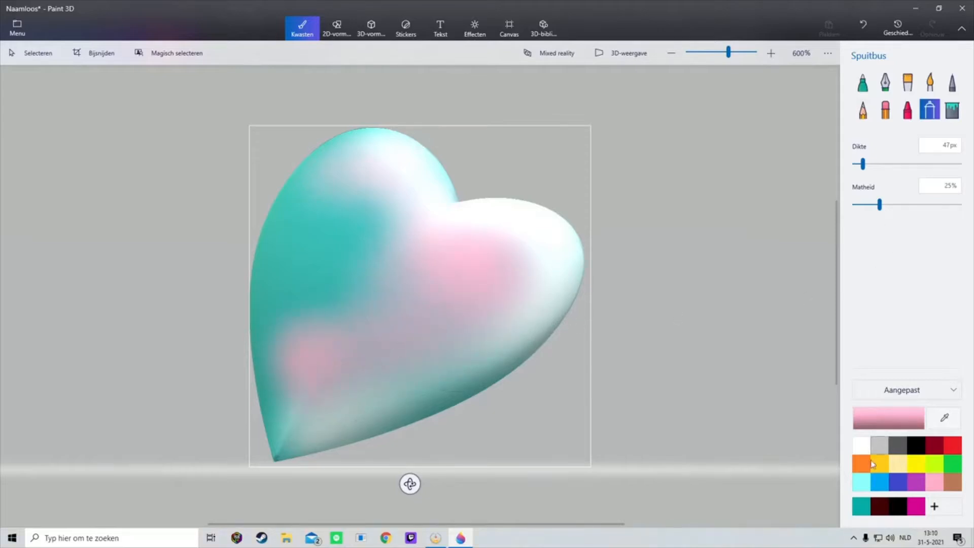
# Step: Spray purple over the heart's left half, from the upper lobe down to the tip
pyautogui.click(919, 488)
pyautogui.moveTo(378, 170)
pyautogui.mouseDown()
pyautogui.moveTo(337, 215)
pyautogui.moveTo(304, 329)
pyautogui.moveTo(268, 327)
pyautogui.mouseUp()
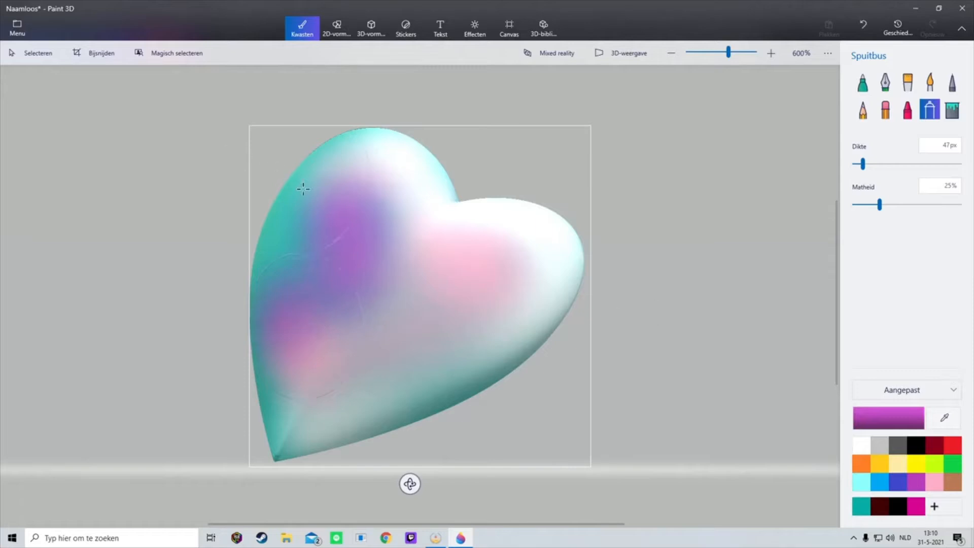
pyautogui.moveTo(303, 189); pyautogui.dragTo(265, 420)
pyautogui.moveTo(302, 241)
pyautogui.mouseDown()
pyautogui.moveTo(334, 357)
pyautogui.moveTo(305, 427)
pyautogui.mouseUp()
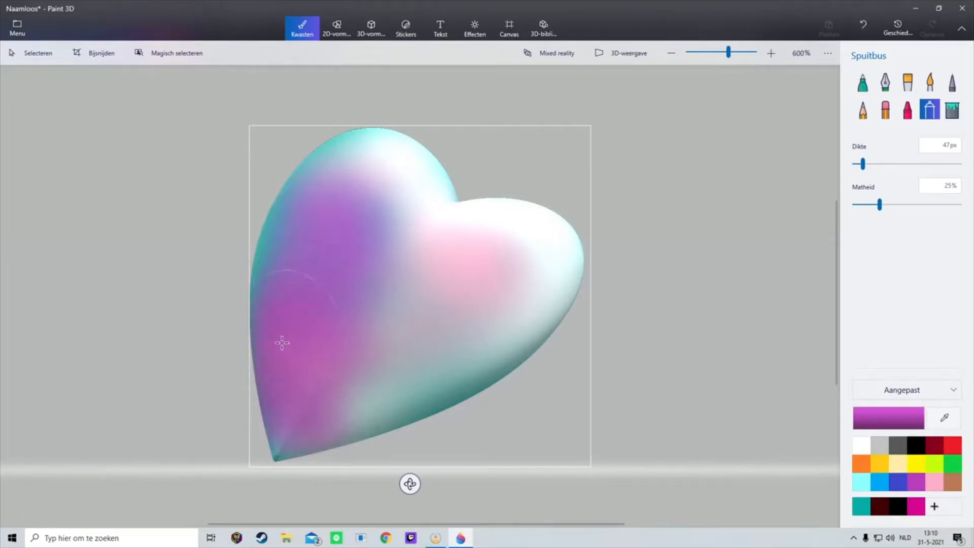
pyautogui.moveTo(282, 343)
pyautogui.mouseDown()
pyautogui.moveTo(291, 231)
pyautogui.moveTo(320, 187)
pyautogui.mouseUp()
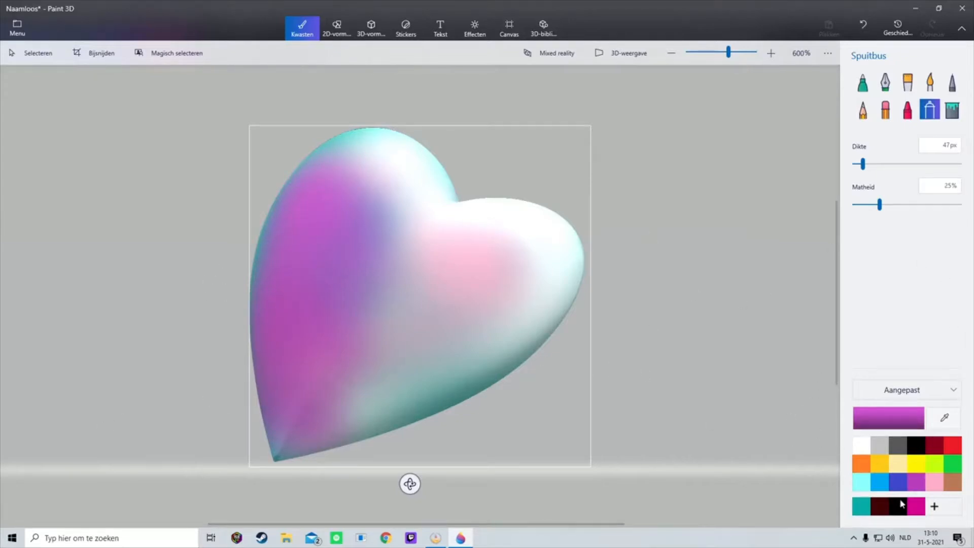
# Step: Set up 3D text in the Gabriola font with bold and italic formatting
pyautogui.click(885, 91)
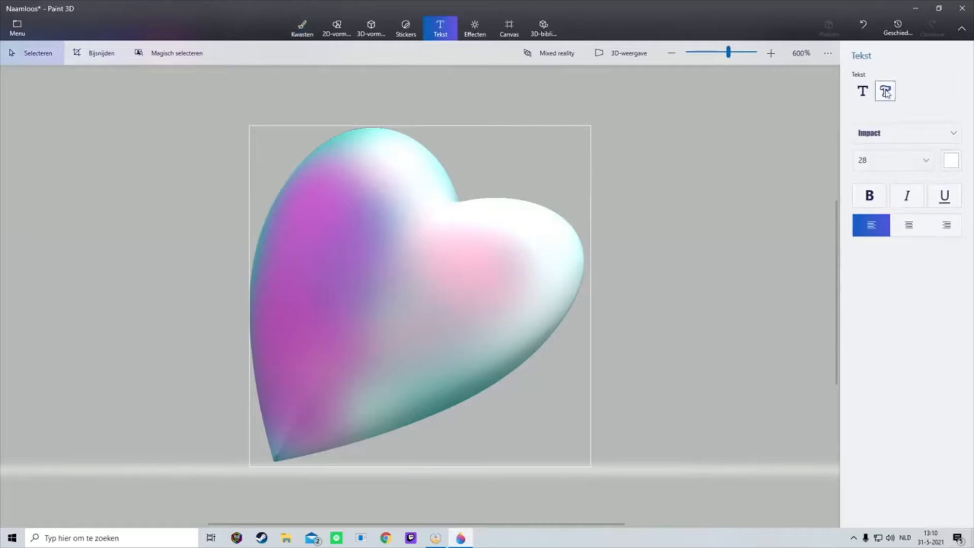
pyautogui.click(902, 132)
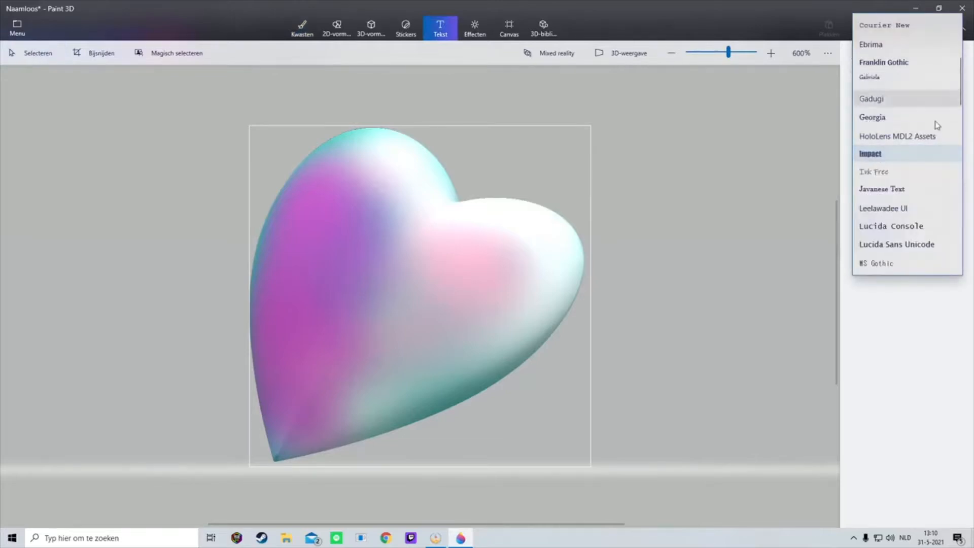
pyautogui.click(885, 62)
pyautogui.click(895, 133)
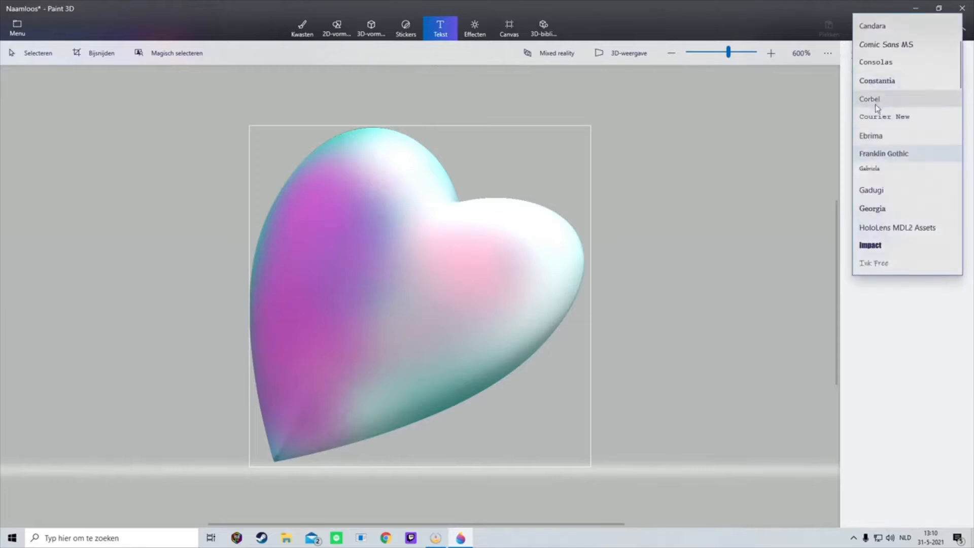
pyautogui.scroll(3, 885, 178)
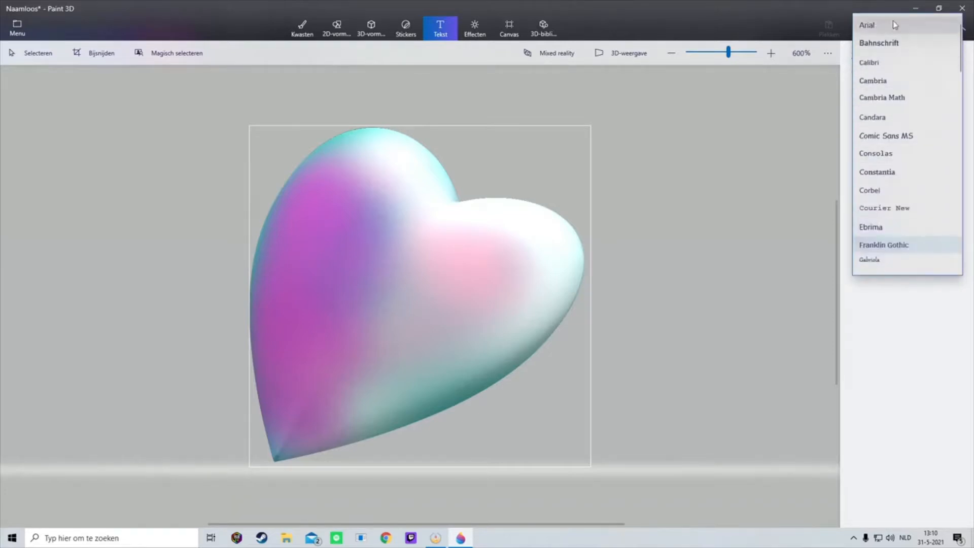
pyautogui.scroll(-2, 885, 200)
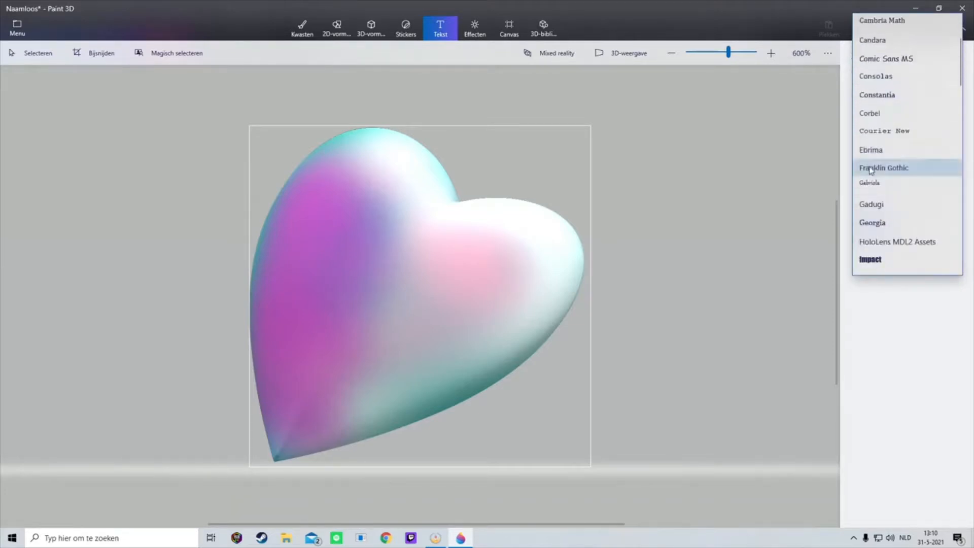
pyautogui.click(870, 183)
pyautogui.click(865, 195)
pyautogui.click(906, 196)
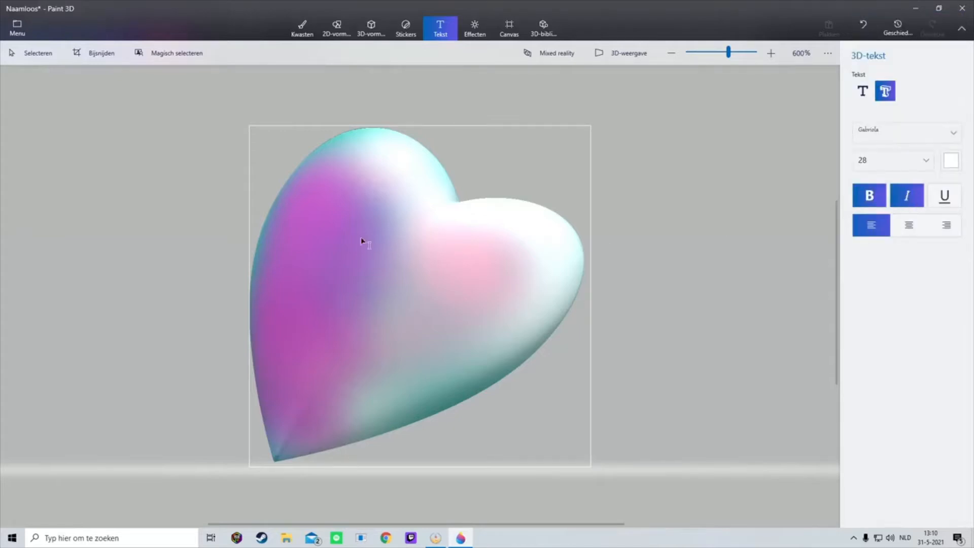
# Step: Add the white 3D text "Love" over the heart
pyautogui.click(345, 244)
pyautogui.write('L')
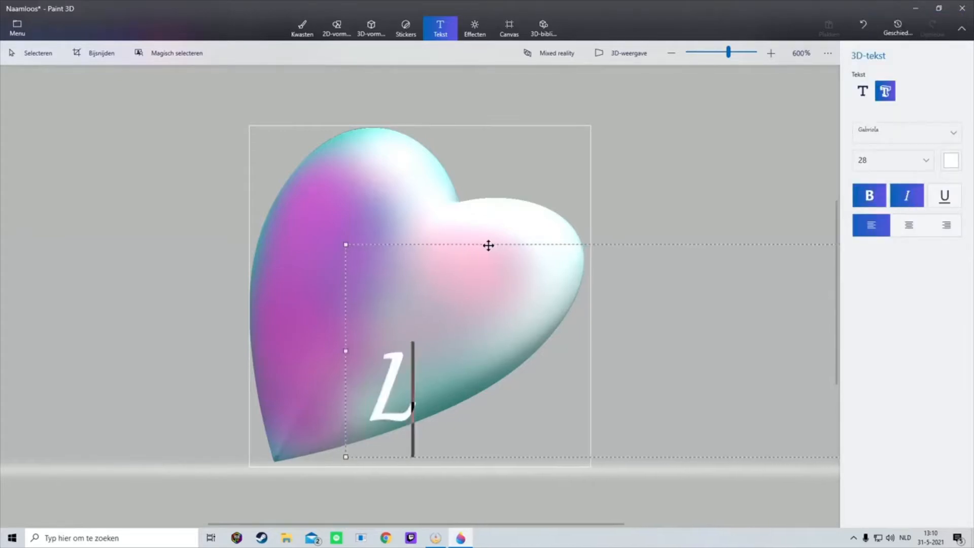
pyautogui.write('ogve')
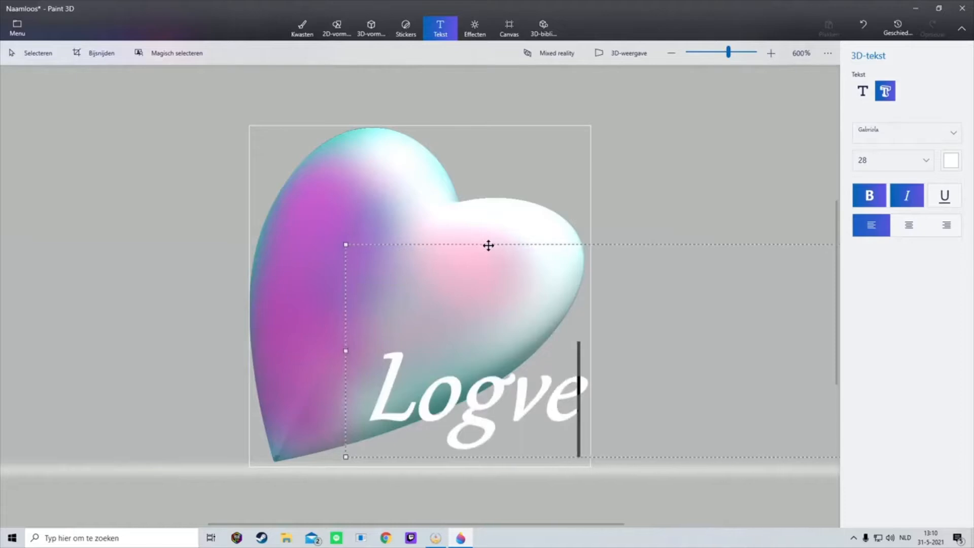
pyautogui.press('BackSpace')
pyautogui.press('BackSpace')
pyautogui.press('BackSpace')
pyautogui.write('ve')
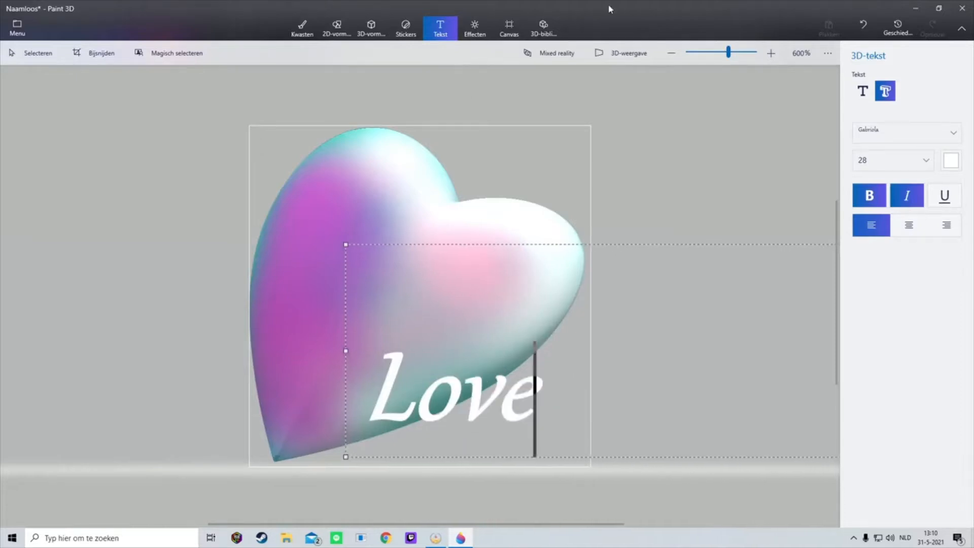
pyautogui.click(680, 212)
pyautogui.press('Delete')
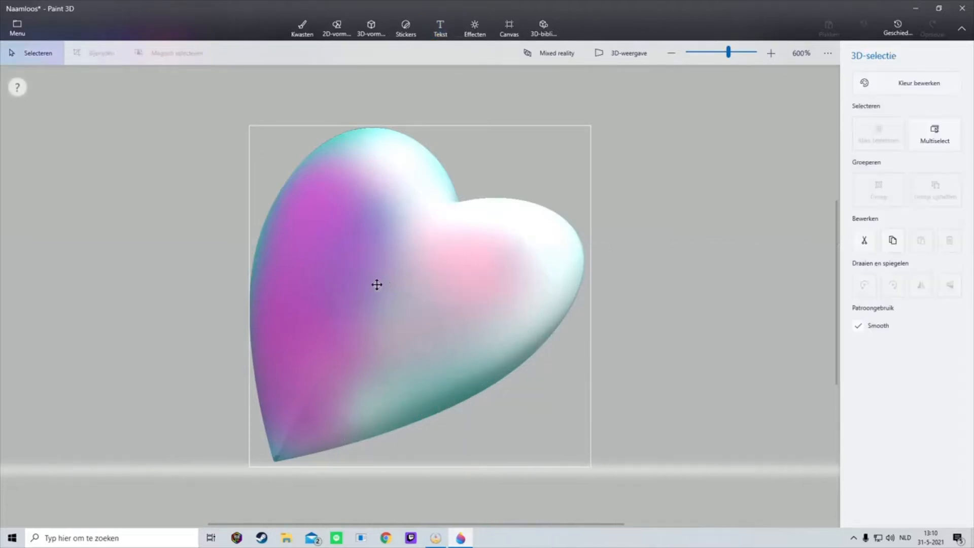
pyautogui.hotkey('ctrl', 'z')
pyautogui.press('Delete')
pyautogui.hotkey('ctrl', 'z')
# Step: Adjust the Love text's depth in front of the heart, then enlarge and tilt it across the heart's upper half
pyautogui.moveTo(252, 274); pyautogui.dragTo(235, 409)
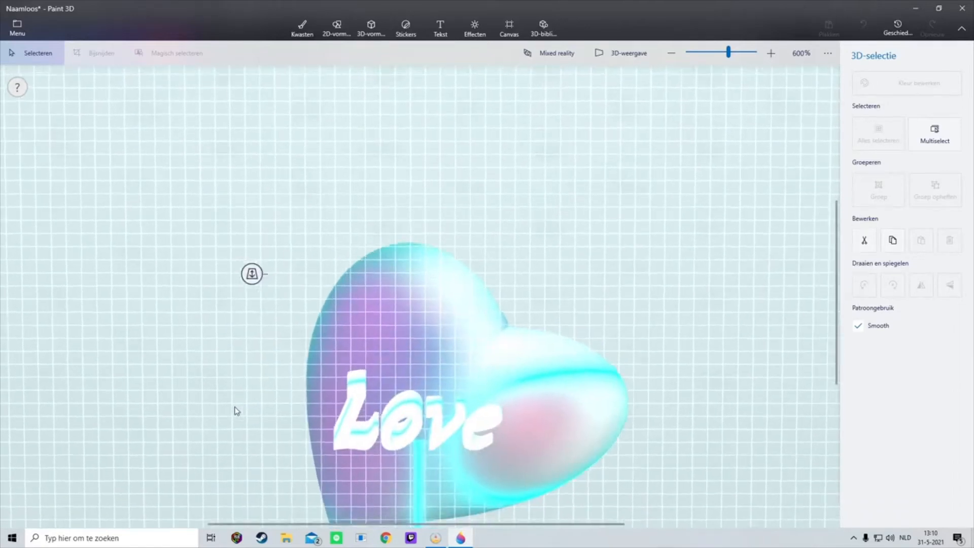
pyautogui.moveTo(480, 273)
pyautogui.mouseDown()
pyautogui.moveTo(482, 291)
pyautogui.moveTo(482, 282)
pyautogui.mouseUp()
pyautogui.moveTo(366, 204); pyautogui.dragTo(395, 209)
pyautogui.moveTo(473, 358); pyautogui.dragTo(540, 387)
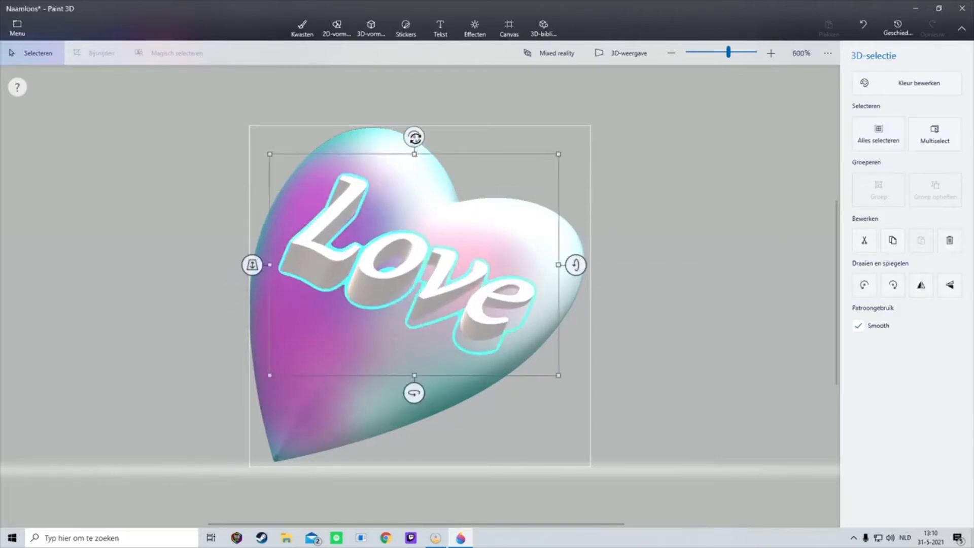
# Step: Fine-tune the Love text's rotation, size, position and depth so it spans the middle of the heart
pyautogui.moveTo(415, 137); pyautogui.dragTo(401, 138)
pyautogui.moveTo(391, 270); pyautogui.dragTo(387, 281)
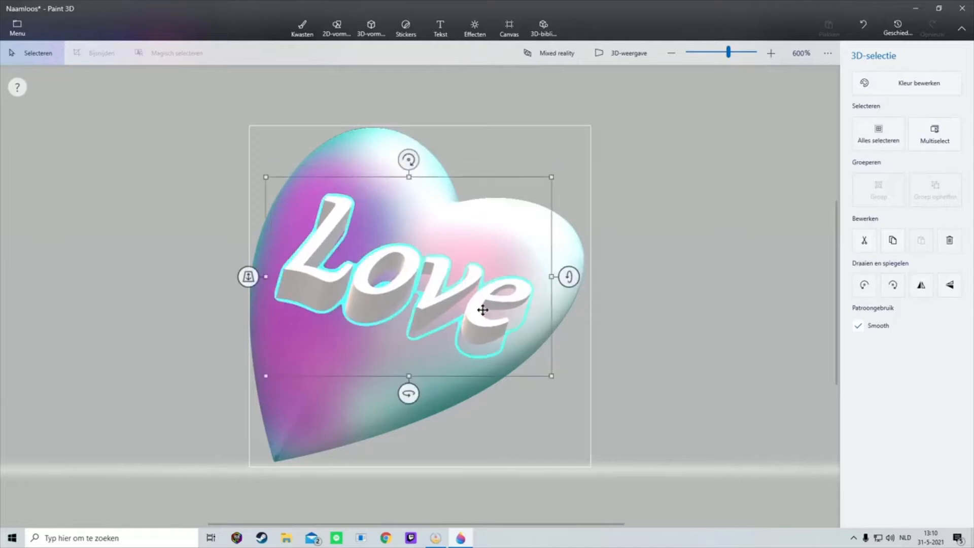
pyautogui.moveTo(273, 372); pyautogui.dragTo(234, 383)
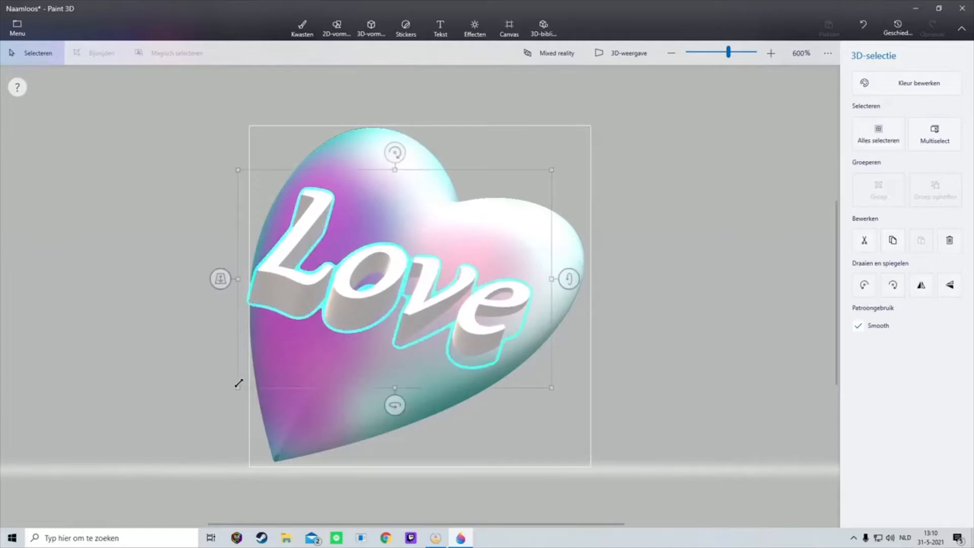
pyautogui.moveTo(348, 338); pyautogui.dragTo(352, 340)
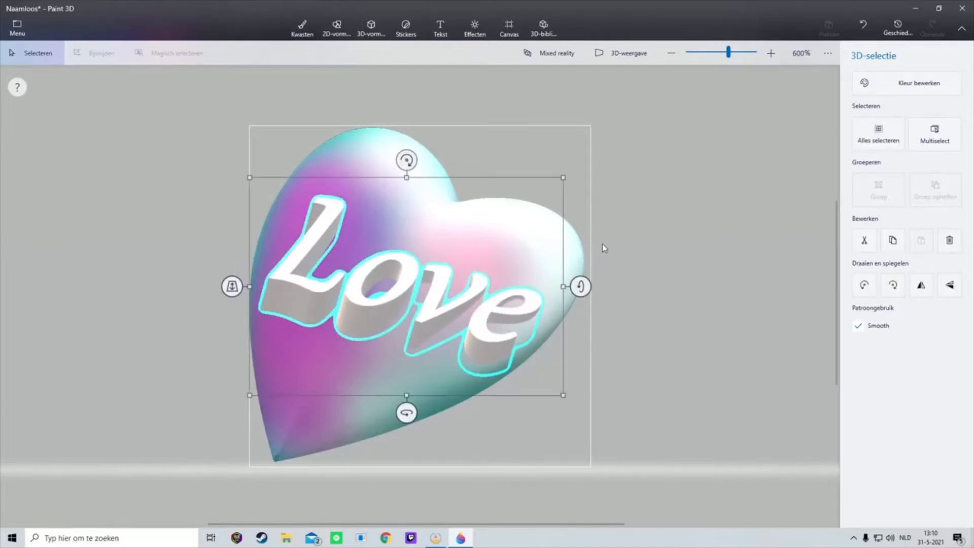
pyautogui.moveTo(236, 288)
pyautogui.mouseDown()
pyautogui.moveTo(244, 277)
pyautogui.moveTo(243, 290)
pyautogui.mouseUp()
pyautogui.moveTo(582, 286); pyautogui.dragTo(585, 287)
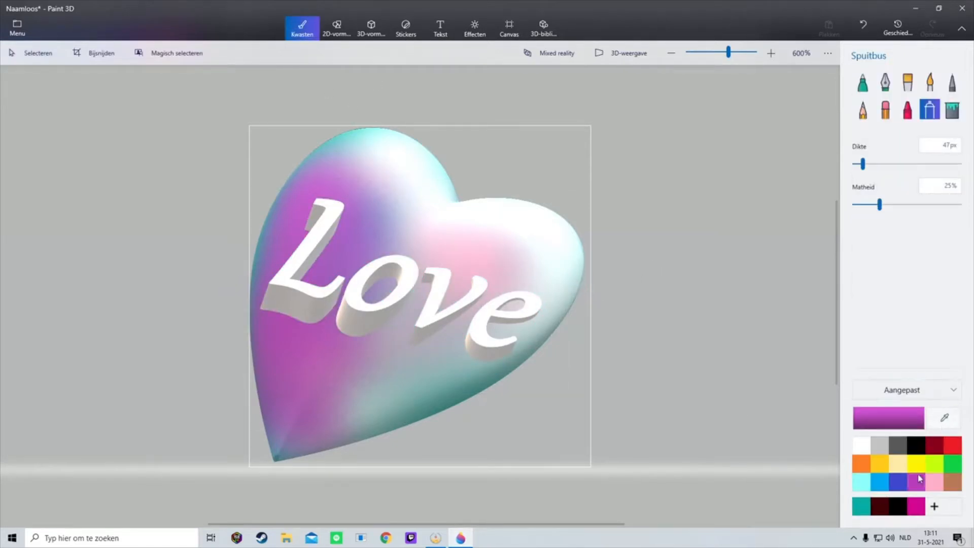
# Step: Fill the letters L and o of the Love text with the custom teal colour
pyautogui.click(860, 483)
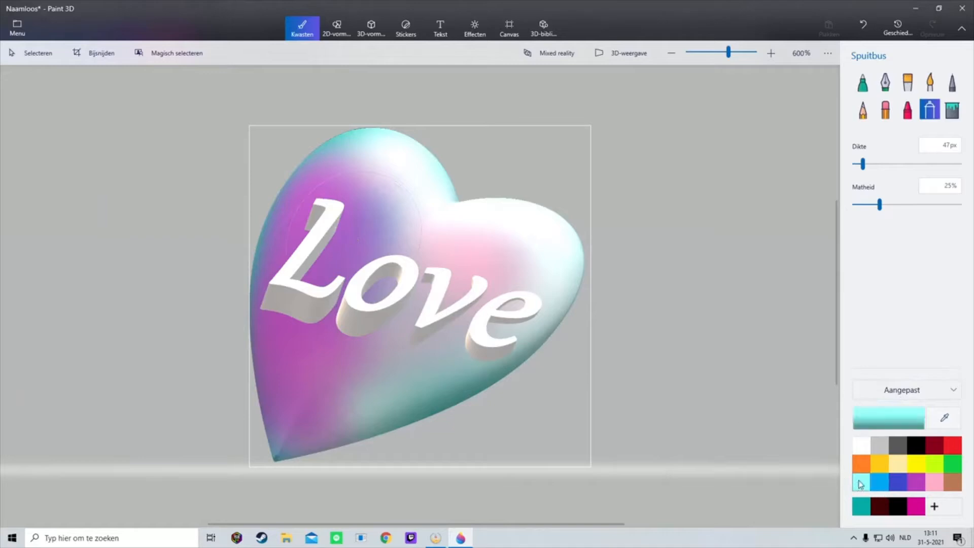
pyautogui.click(861, 506)
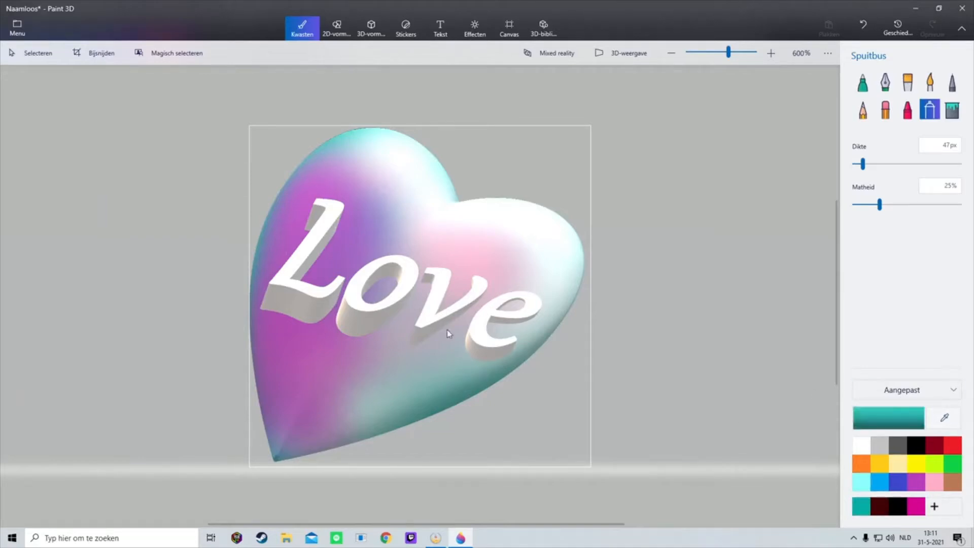
pyautogui.moveTo(300, 273)
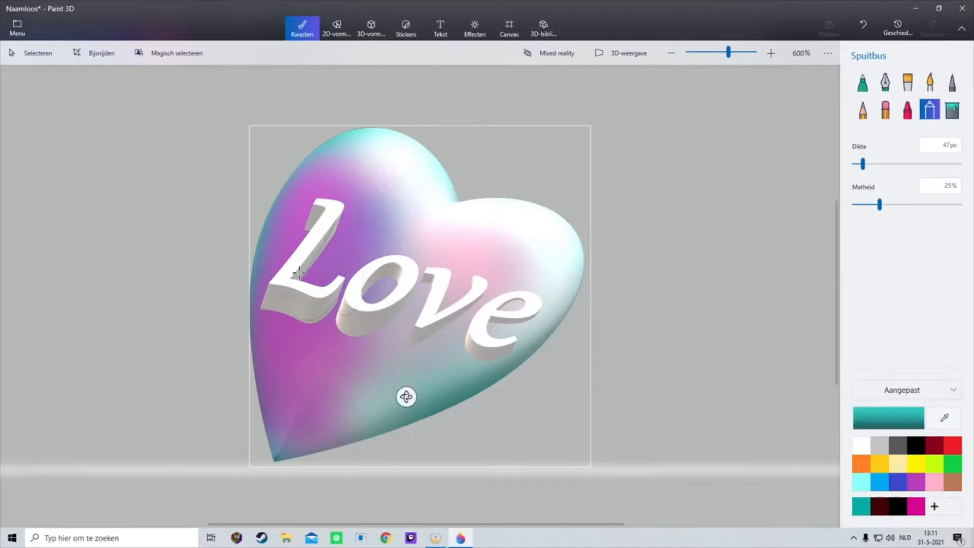
pyautogui.click(950, 108)
pyautogui.click(281, 277)
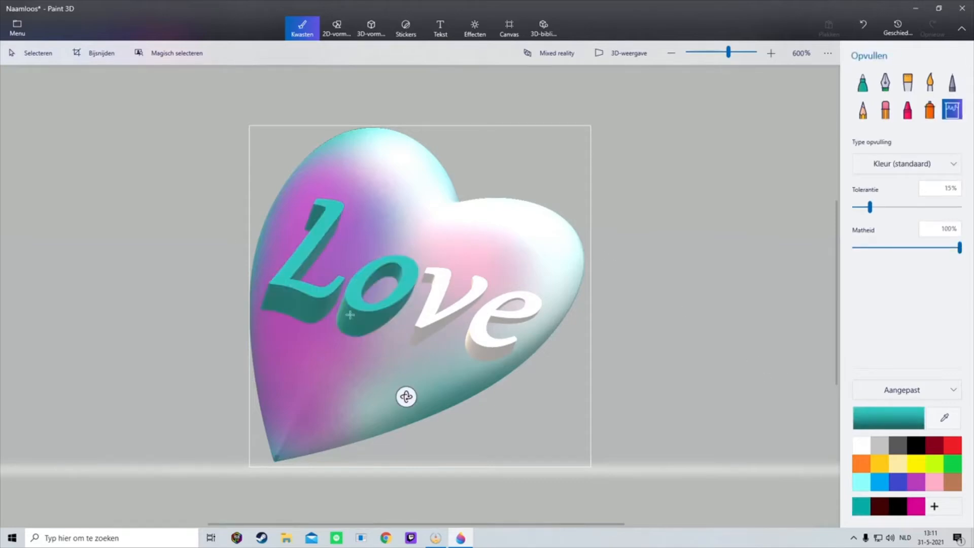
# Step: Fill the letters v and e of the Love text with purple
pyautogui.click(917, 483)
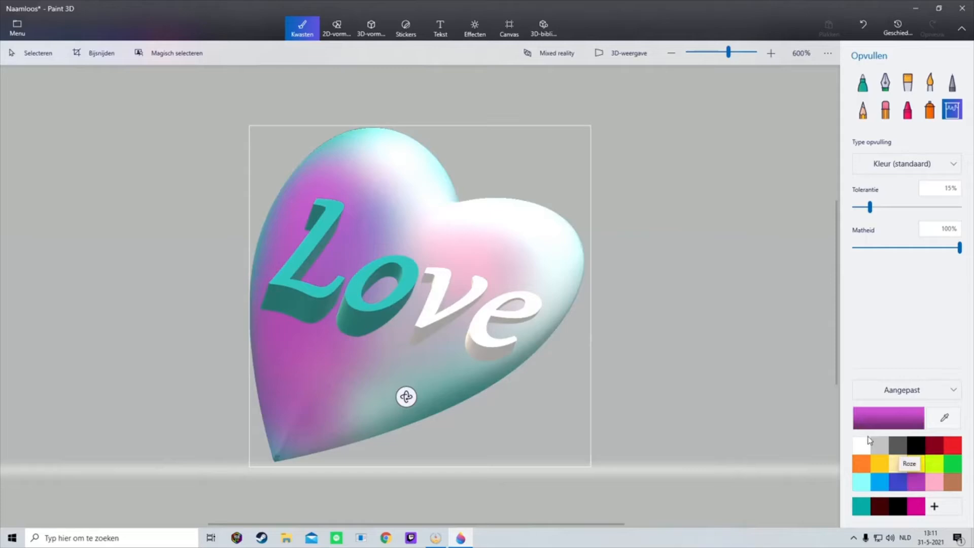
pyautogui.click(430, 307)
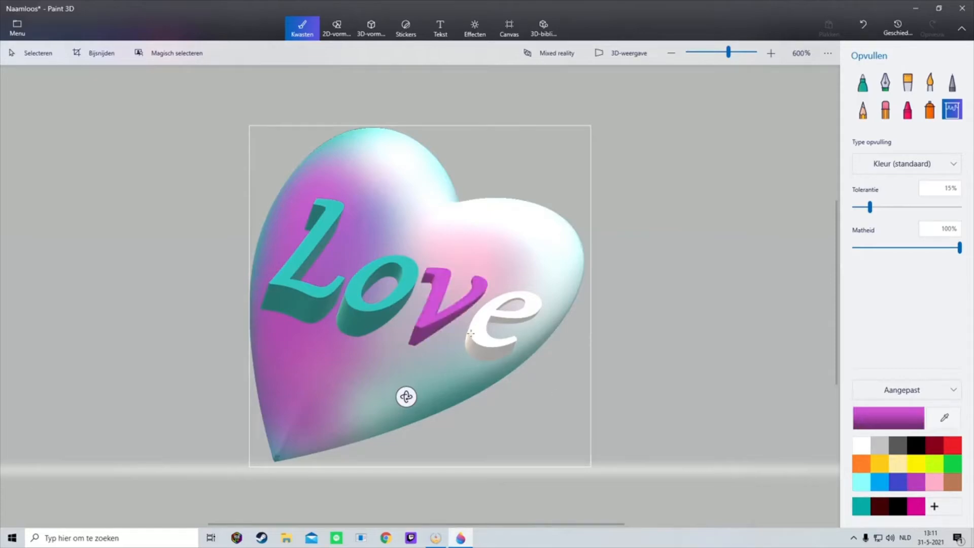
pyautogui.click(471, 334)
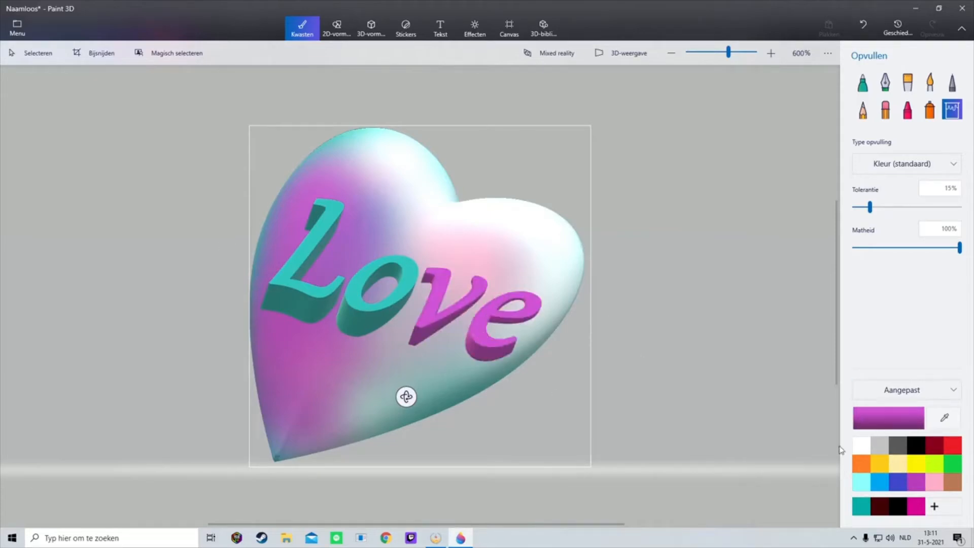
# Step: Spray white over the upper parts of all four Love letters to fade their teal and purple fills
pyautogui.click(861, 445)
pyautogui.click(929, 111)
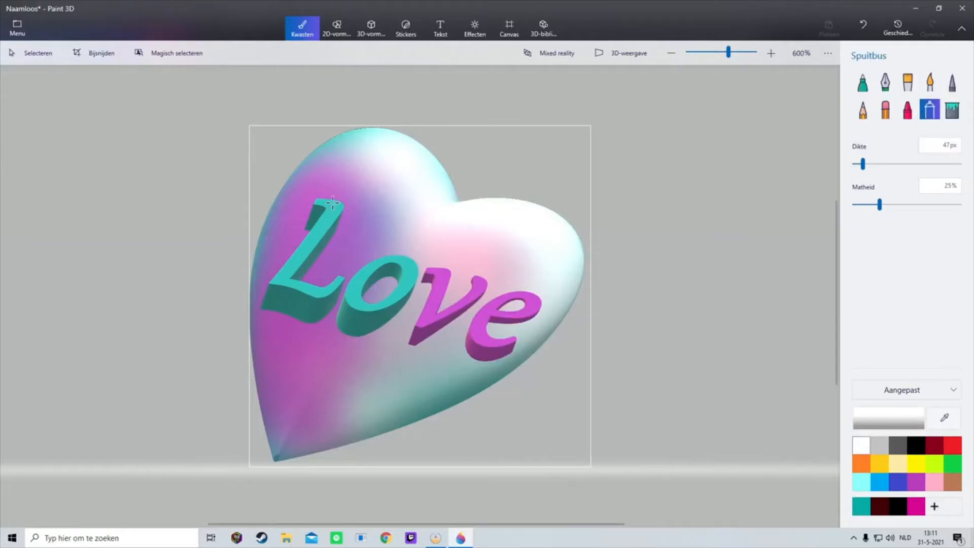
pyautogui.moveTo(333, 203); pyautogui.dragTo(287, 290)
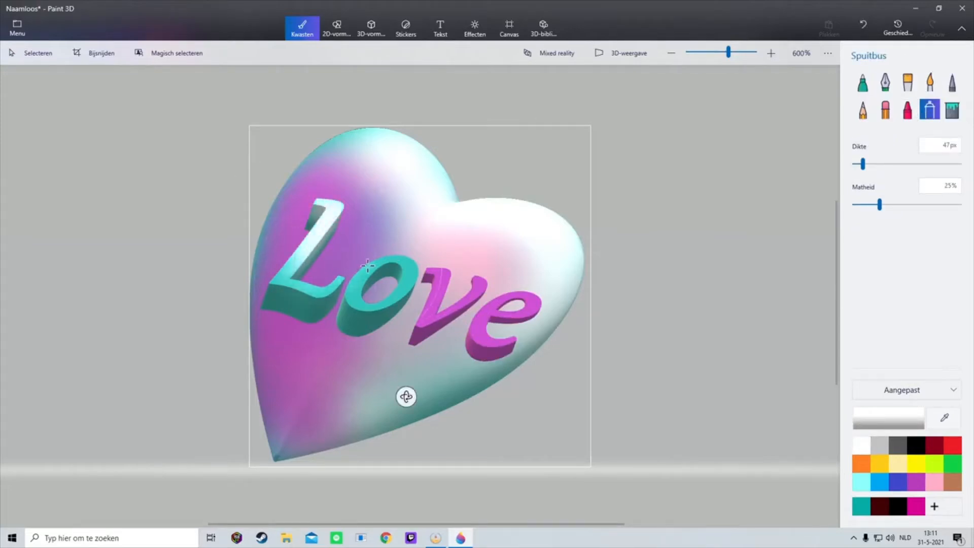
pyautogui.moveTo(368, 265); pyautogui.dragTo(531, 303)
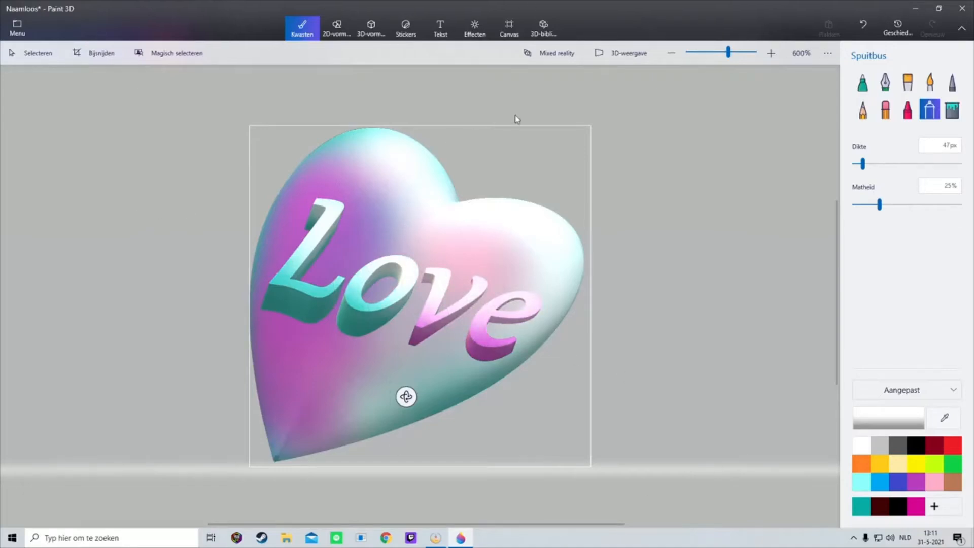
# Step: Select the heart and the Love text together and shift them slightly to the right on the canvas
pyautogui.click(500, 30)
pyautogui.moveTo(79, 82); pyautogui.dragTo(734, 499)
pyautogui.click(480, 314)
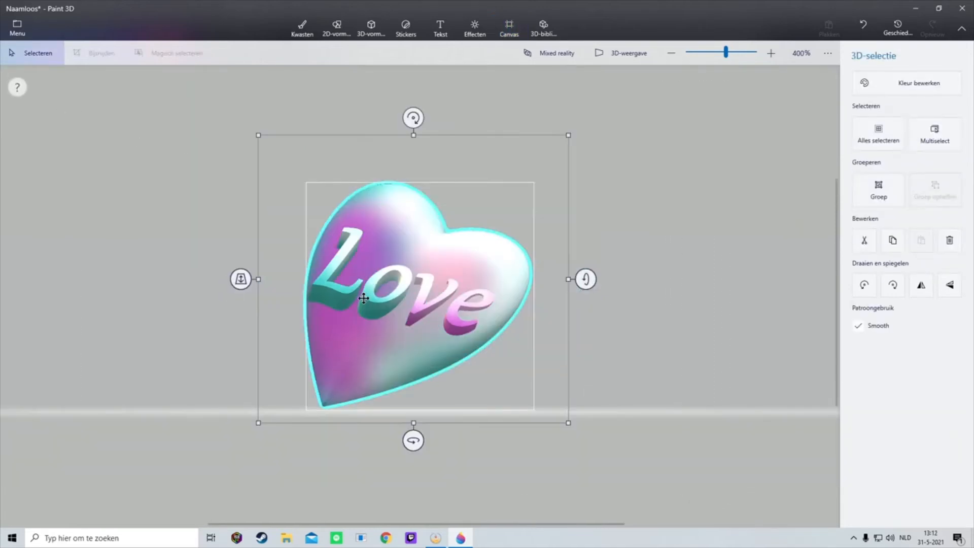
pyautogui.moveTo(365, 298)
pyautogui.mouseDown()
pyautogui.moveTo(426, 303)
pyautogui.moveTo(501, 198)
pyautogui.moveTo(496, 297)
pyautogui.moveTo(383, 276)
pyautogui.moveTo(367, 304)
pyautogui.mouseUp()
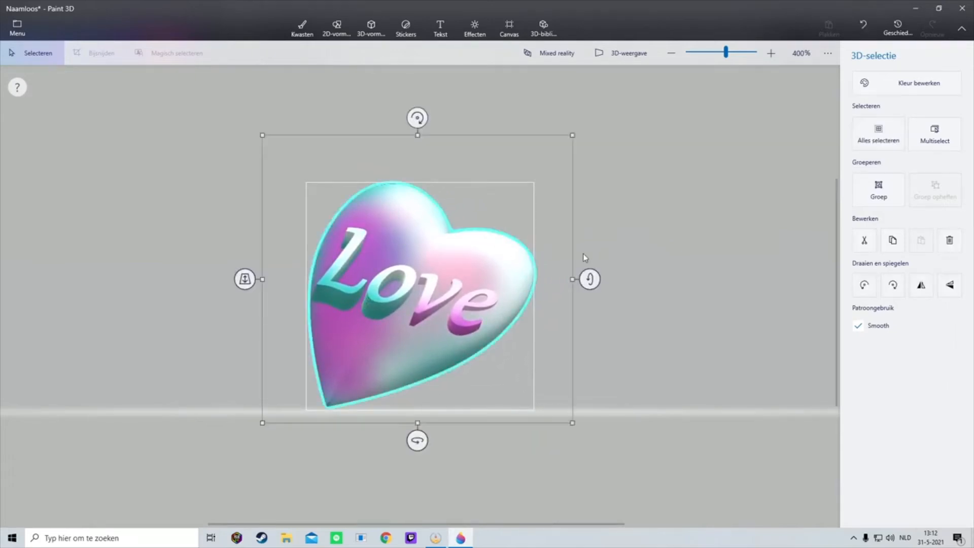
# Step: Reselect the heart and the Love text together and nudge them slightly down and to the right on the canvas
pyautogui.click(651, 237)
pyautogui.moveTo(215, 121); pyautogui.dragTo(677, 482)
pyautogui.click(522, 381)
pyautogui.moveTo(379, 288)
pyautogui.mouseDown()
pyautogui.moveTo(692, 334)
pyautogui.moveTo(404, 267)
pyautogui.moveTo(382, 291)
pyautogui.mouseUp()
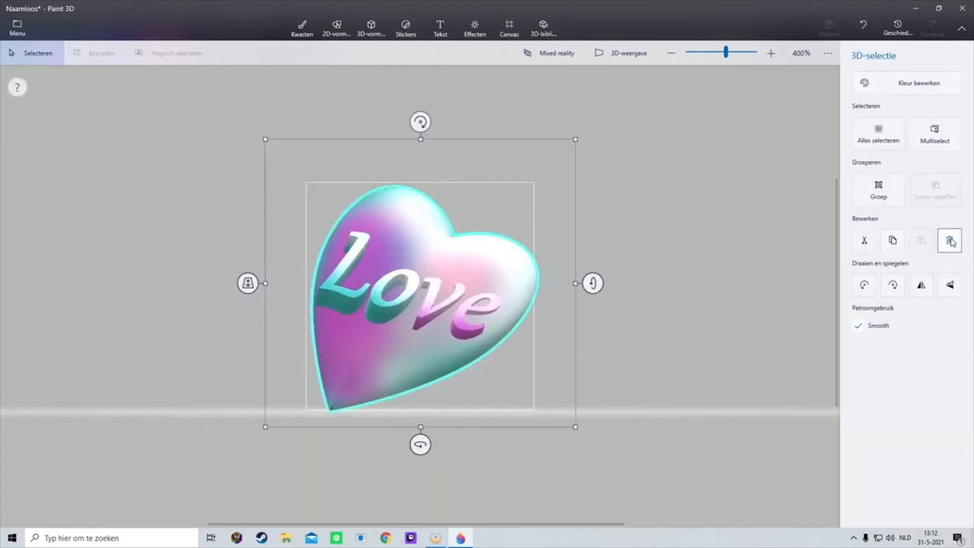
pyautogui.click(616, 191)
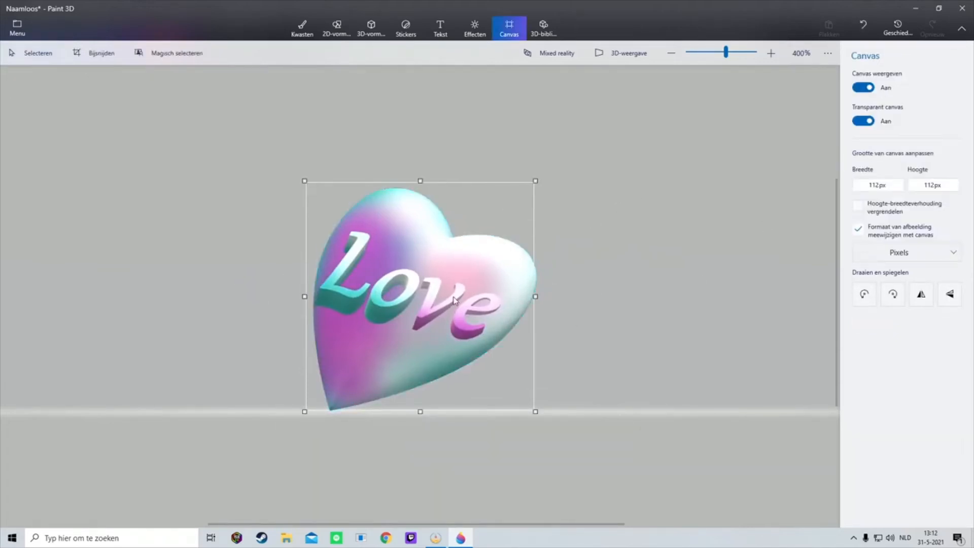
# Step: Move the Love text up off the middle of the heart so it sits across the heart's upper edge
pyautogui.click(454, 300)
pyautogui.click(597, 239)
pyautogui.click(474, 270)
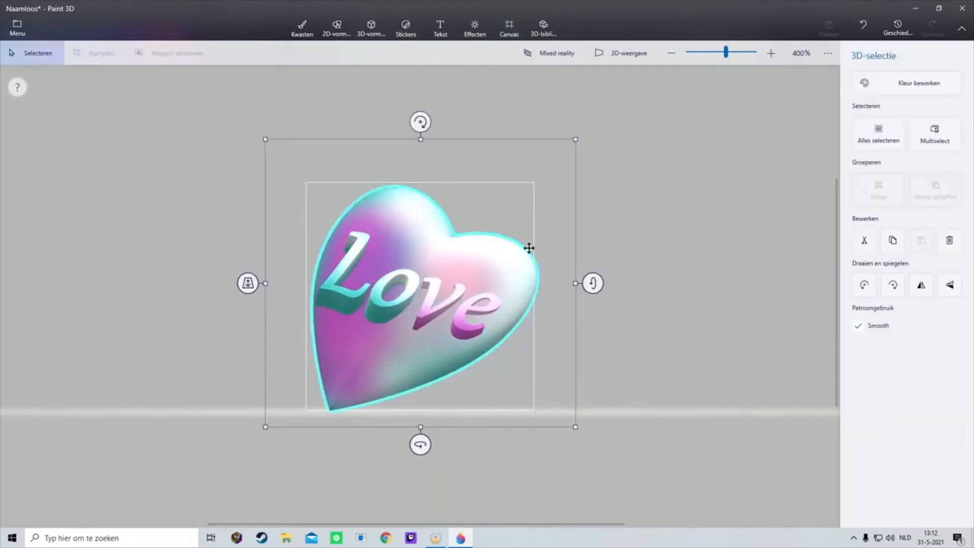
pyautogui.moveTo(529, 248); pyautogui.dragTo(440, 199)
pyautogui.click(409, 279)
# Step: Shrink the heart to about half its size and position it in the lower-left part of the canvas, below the text
pyautogui.click(392, 333)
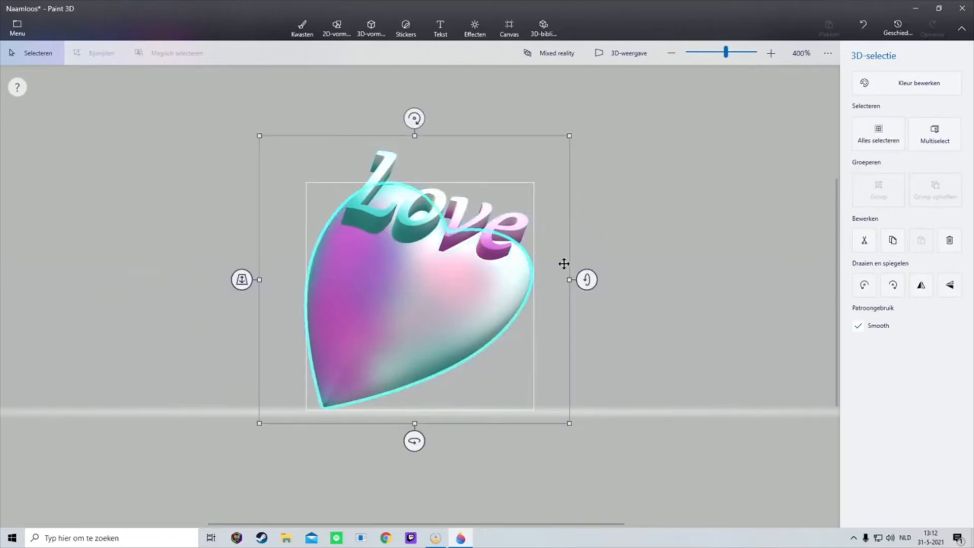
pyautogui.moveTo(570, 133); pyautogui.dragTo(480, 228)
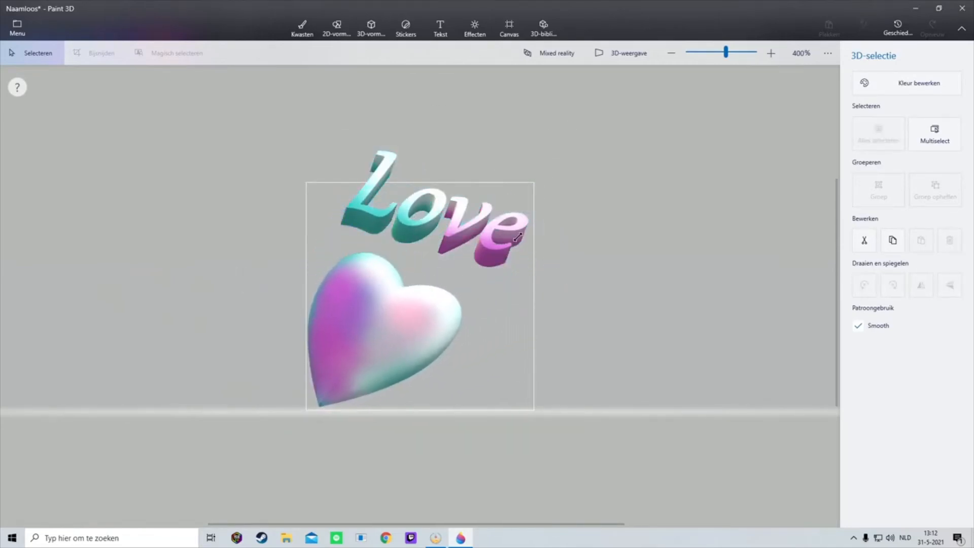
pyautogui.moveTo(400, 332); pyautogui.dragTo(385, 352)
# Step: Scale the Love text down slightly and position it above the heart, inside the canvas's upper-right corner
pyautogui.moveTo(438, 202); pyautogui.dragTo(430, 228)
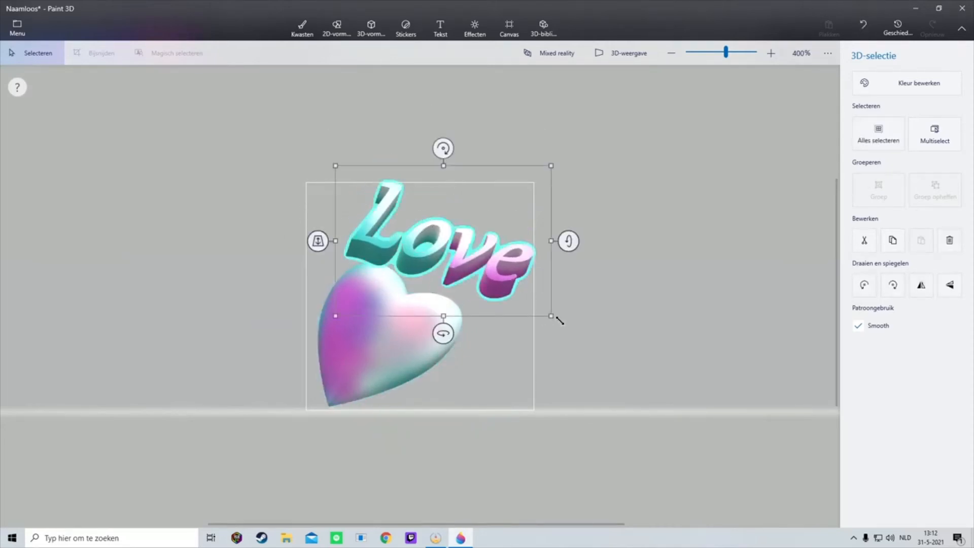
pyautogui.moveTo(553, 314); pyautogui.dragTo(527, 296)
pyautogui.moveTo(483, 261); pyautogui.dragTo(498, 270)
pyautogui.moveTo(541, 307); pyautogui.dragTo(553, 315)
pyautogui.moveTo(493, 283); pyautogui.dragTo(487, 279)
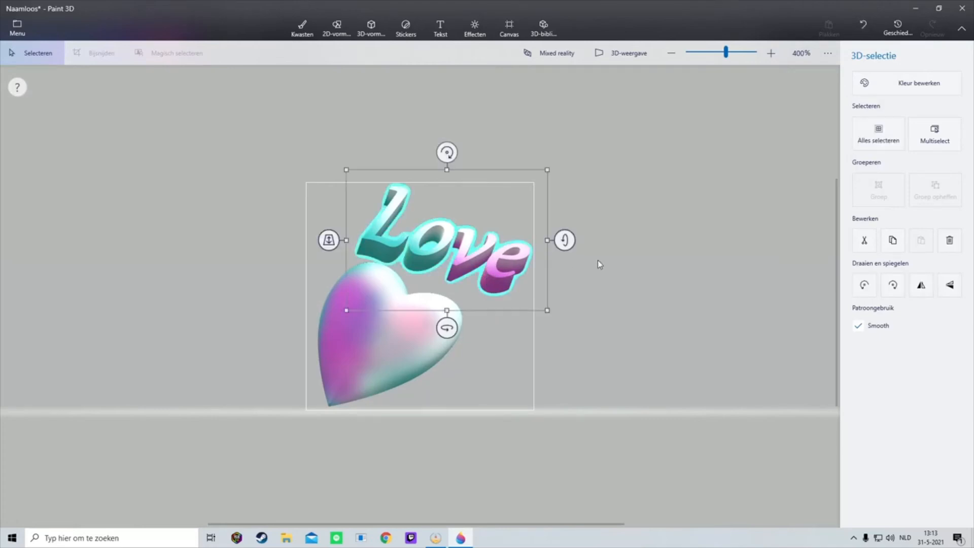
pyautogui.click(643, 251)
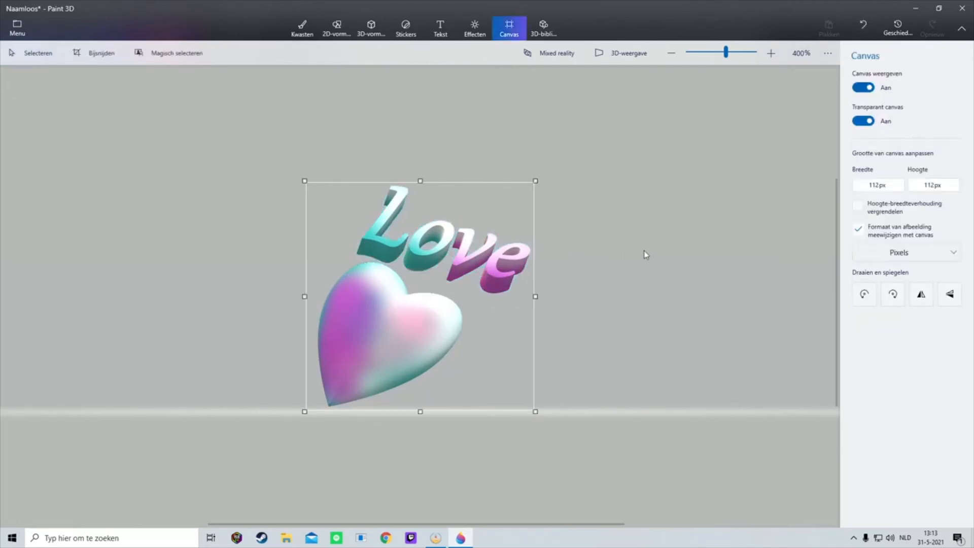
# Step: Rotate the heart slightly counter-clockwise and shift it toward the canvas's left edge, close below the Love text
pyautogui.click(403, 344)
pyautogui.moveTo(386, 209); pyautogui.dragTo(361, 212)
pyautogui.moveTo(385, 337); pyautogui.dragTo(374, 330)
pyautogui.click(696, 295)
pyautogui.moveTo(211, 125); pyautogui.dragTo(601, 499)
pyautogui.moveTo(435, 394); pyautogui.dragTo(367, 364)
pyautogui.click(685, 281)
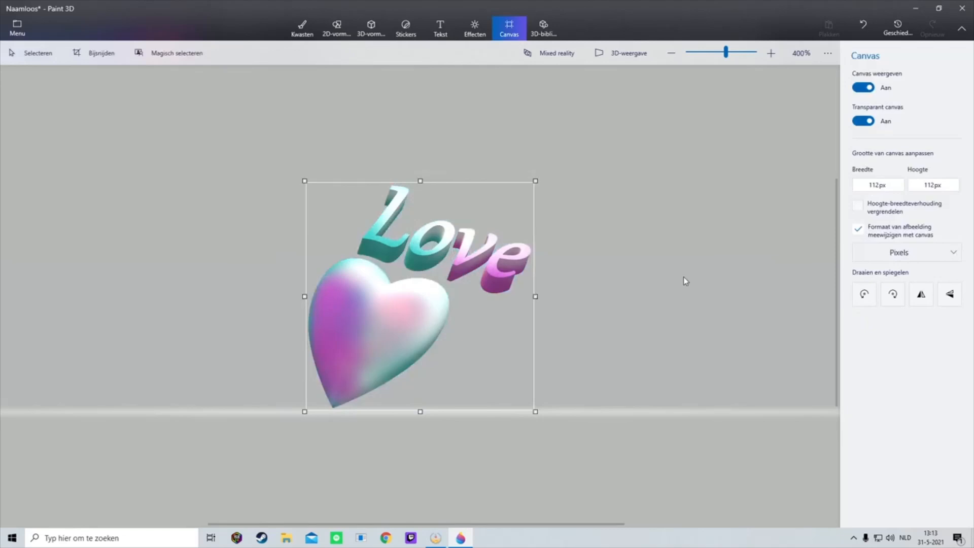